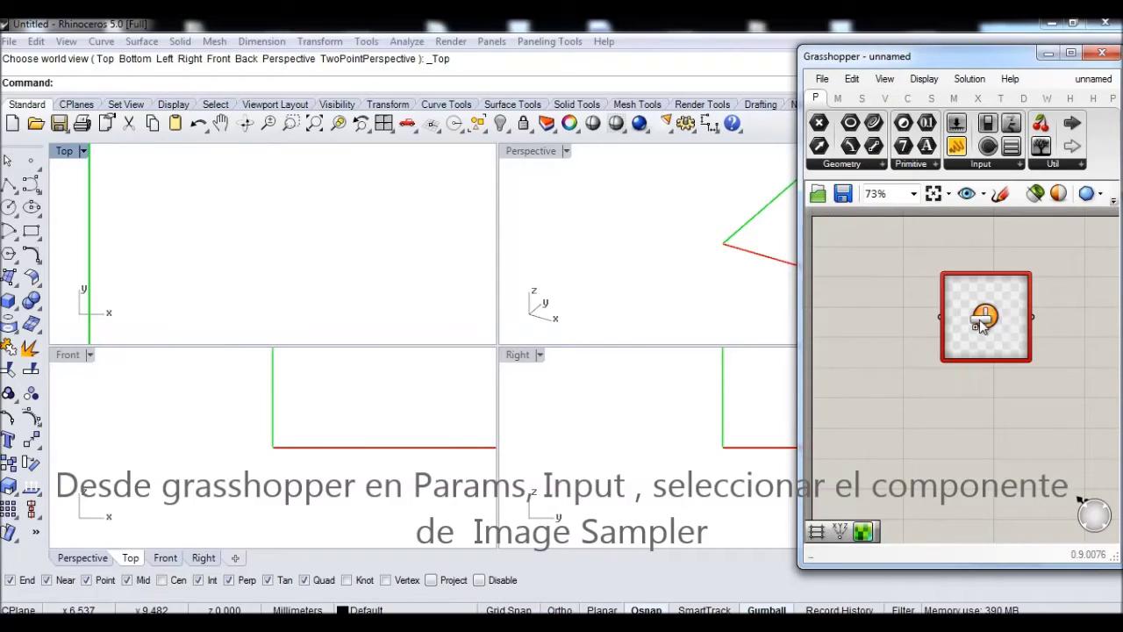
Step: Add a Rectangular grid component to the canvas and place it just before the Image Sampler
{"action": "left_click", "coordinate": [873, 299]}
{"action": "double_click", "coordinate": [872, 294]}
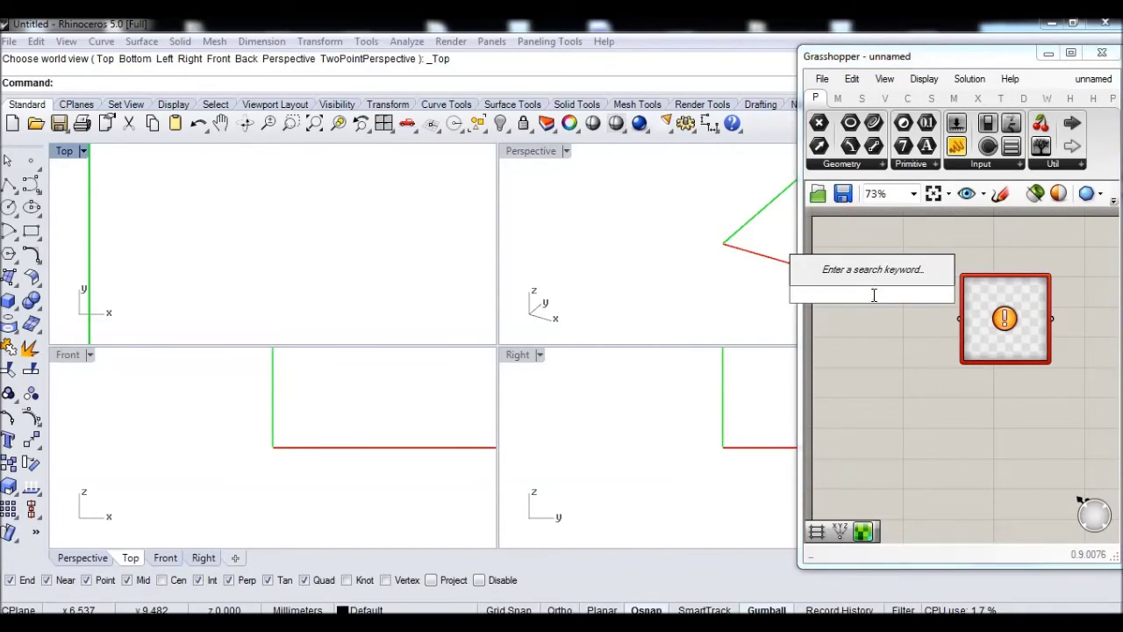
{"action": "type", "text": "rec"}
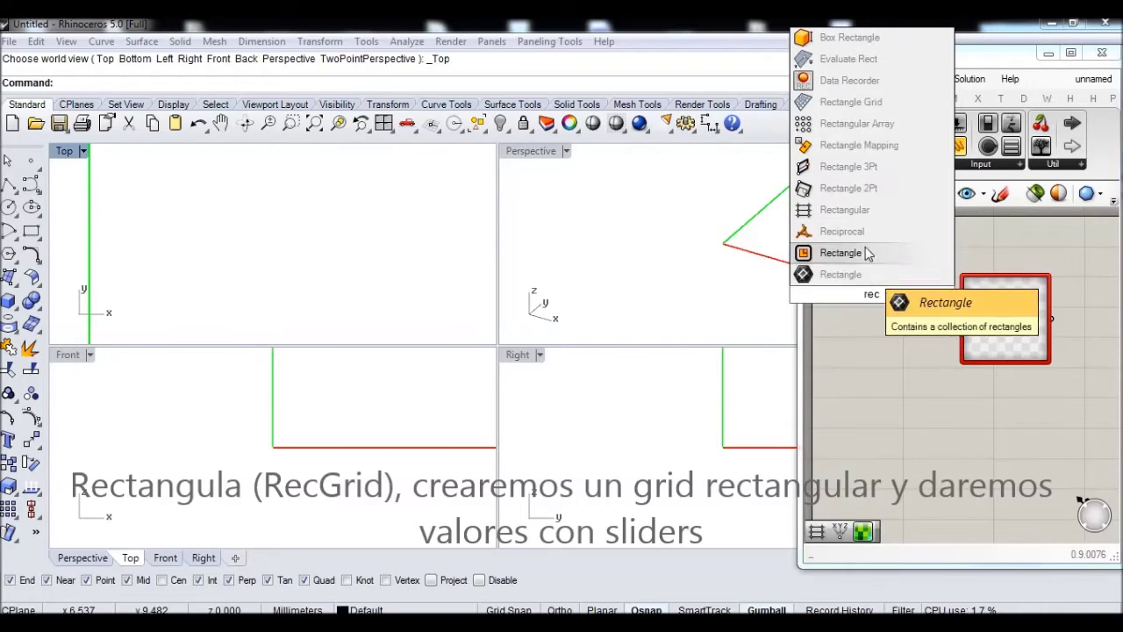
{"action": "left_click", "coordinate": [872, 209]}
{"action": "left_click_drag", "start_coordinate": [874, 280], "coordinate": [911, 339]}
{"action": "left_click_drag", "start_coordinate": [983, 342], "coordinate": [1013, 369]}
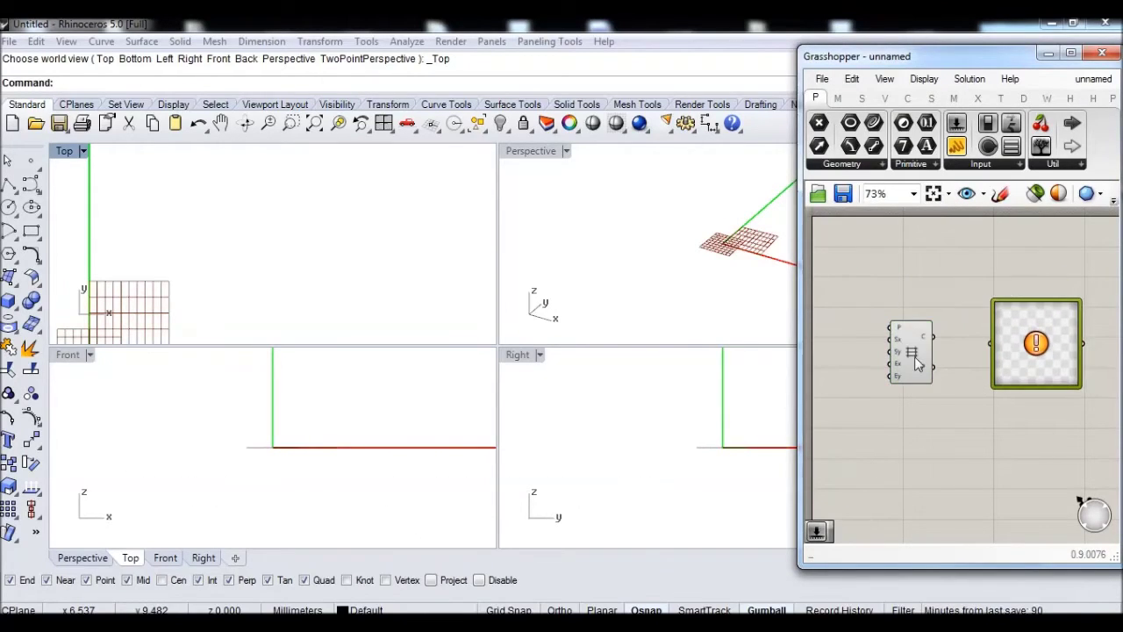
{"action": "left_click_drag", "start_coordinate": [917, 361], "coordinate": [924, 379]}
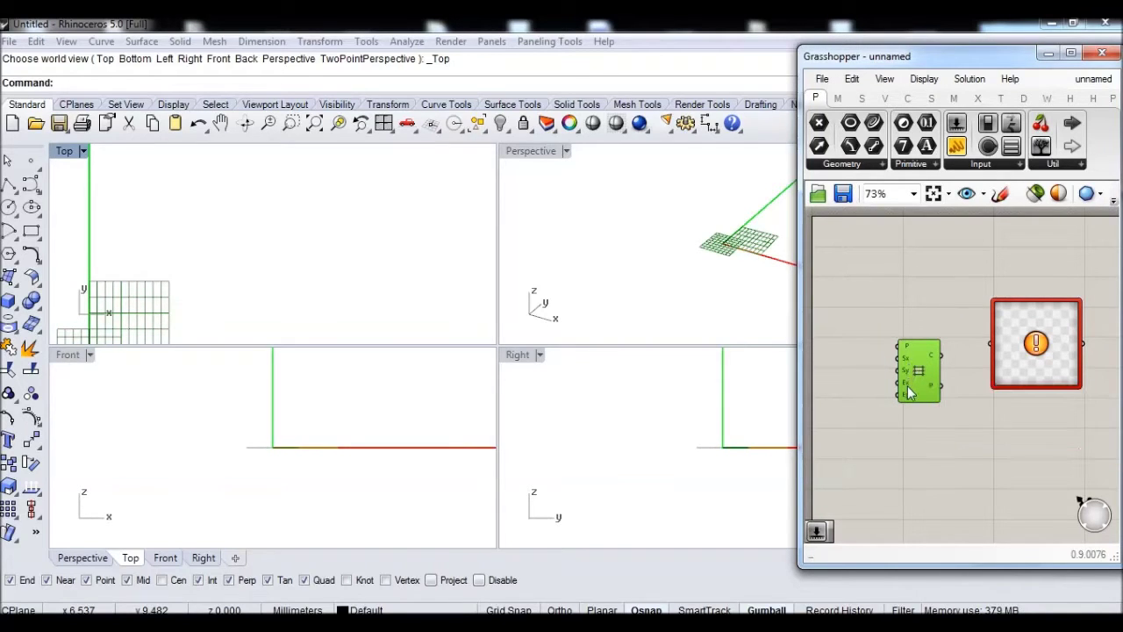
{"action": "left_click_drag", "start_coordinate": [923, 382], "coordinate": [948, 382]}
Step: Add a number slider of 500 for the grid's Extent X input, and duplicate it to feed Extent Y
{"action": "left_click", "coordinate": [885, 388]}
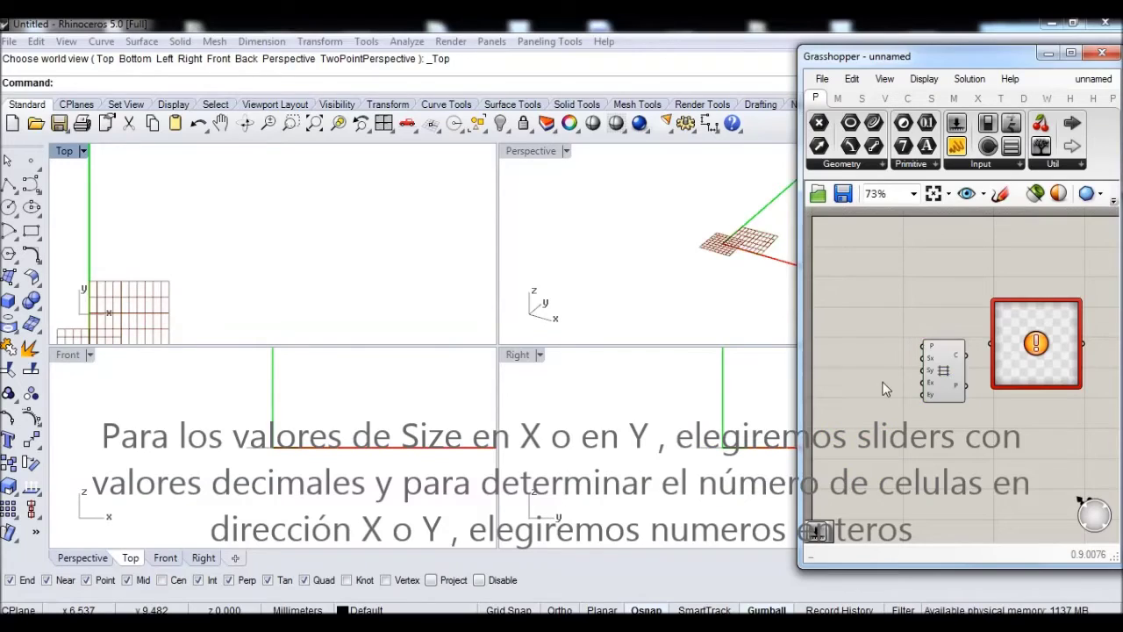
{"action": "double_click", "coordinate": [884, 389]}
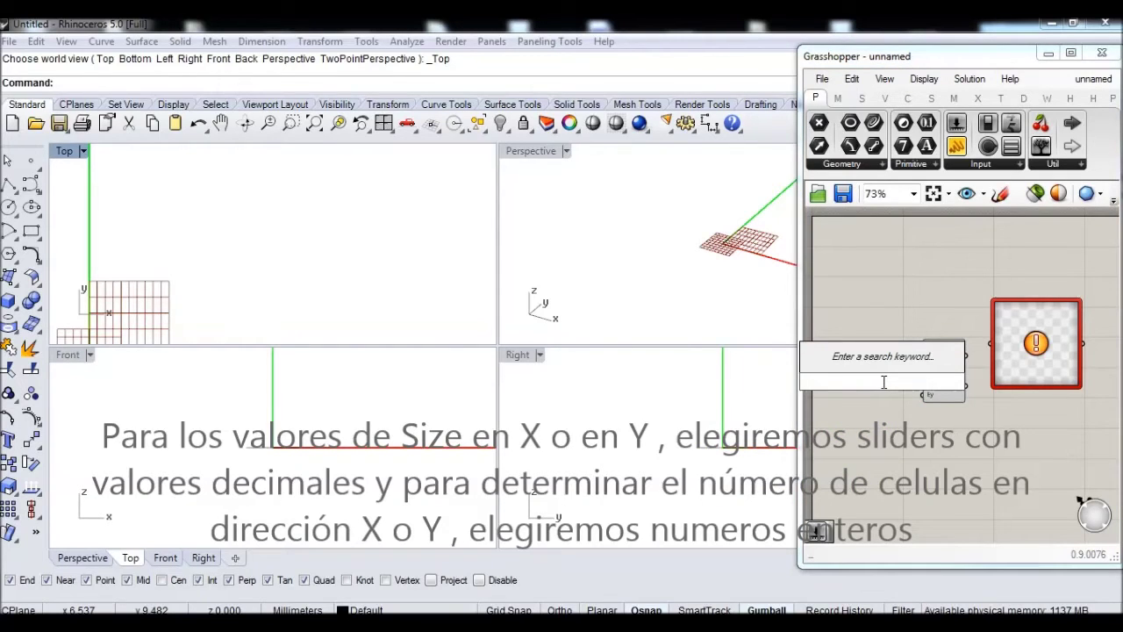
{"action": "type", "text": "500"}
{"action": "key", "text": "Return"}
{"action": "left_click_drag", "start_coordinate": [948, 386], "coordinate": [969, 386]}
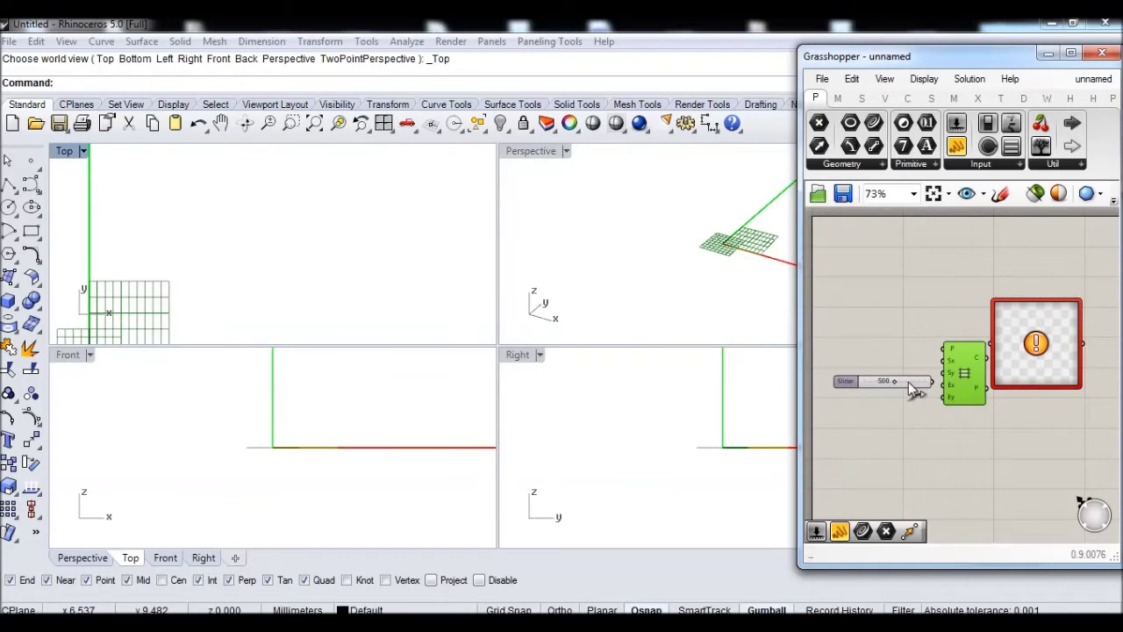
{"action": "left_click_drag", "start_coordinate": [934, 389], "coordinate": [949, 392]}
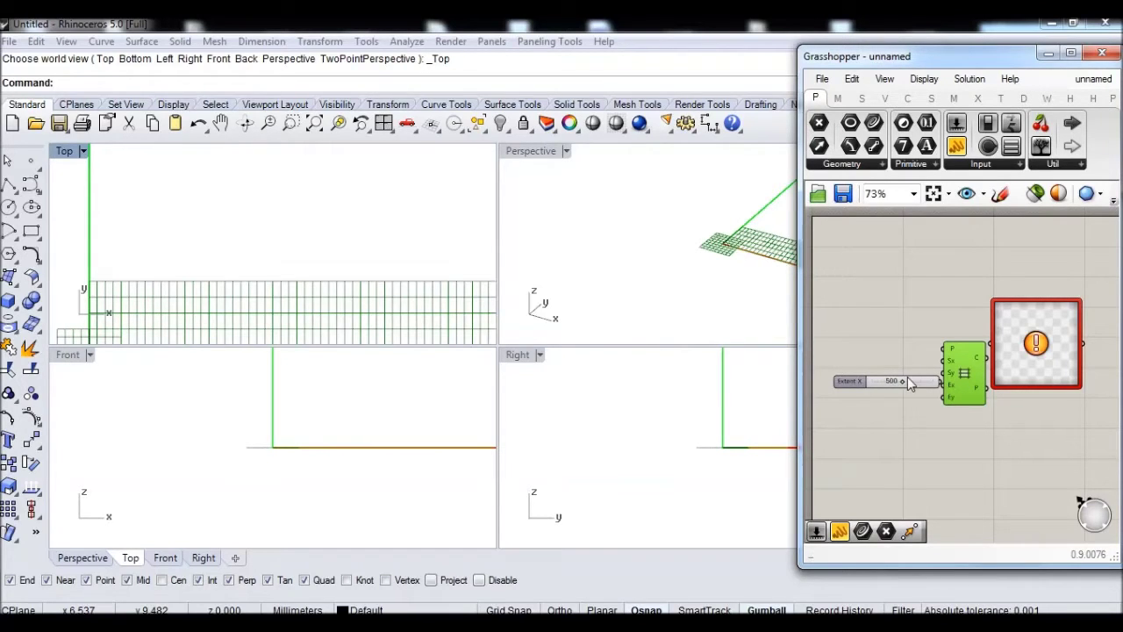
{"action": "left_click", "coordinate": [911, 381]}
{"action": "left_click_drag", "start_coordinate": [911, 381], "coordinate": [946, 398], "text": "alt"}
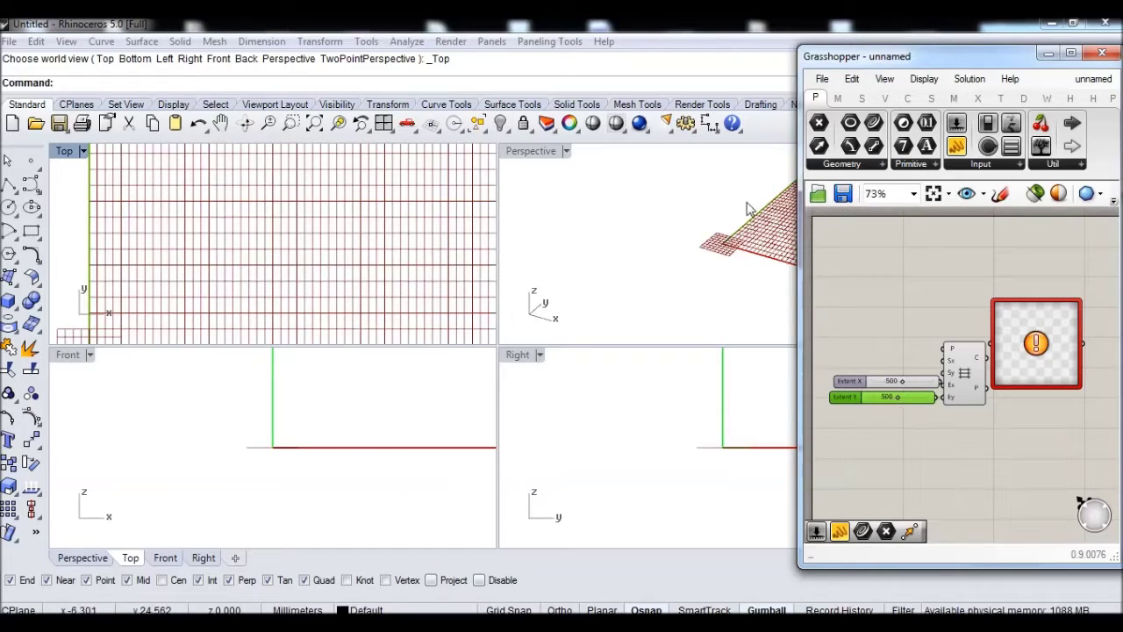
Step: Maximize the Top viewport in Rhino to view the grid from above
{"action": "left_click", "coordinate": [68, 152]}
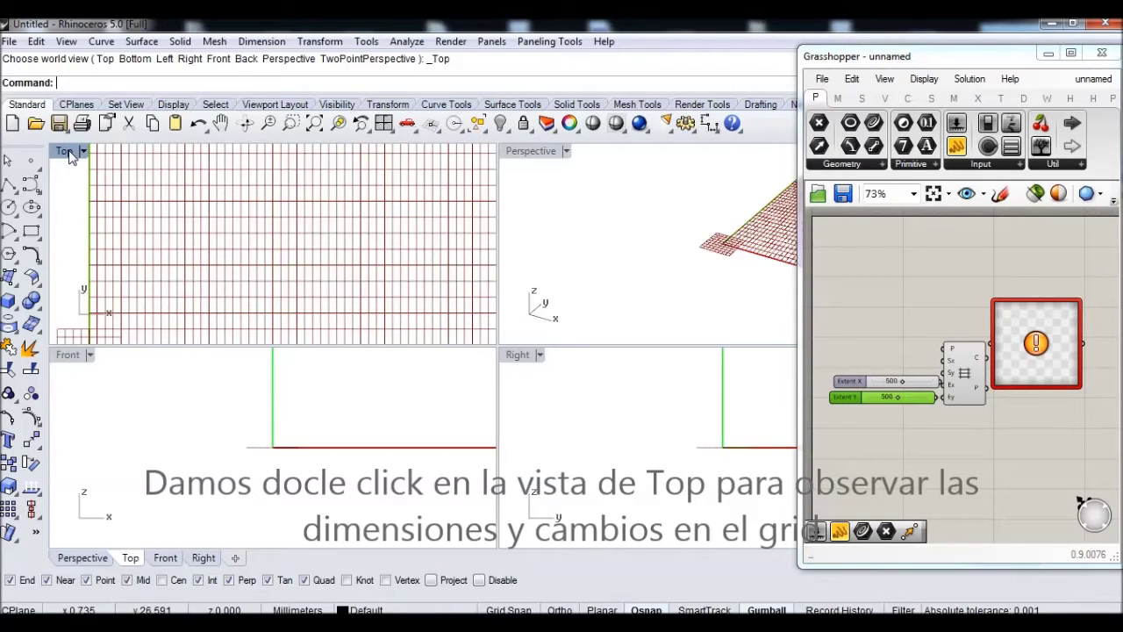
{"action": "double_click", "coordinate": [67, 152]}
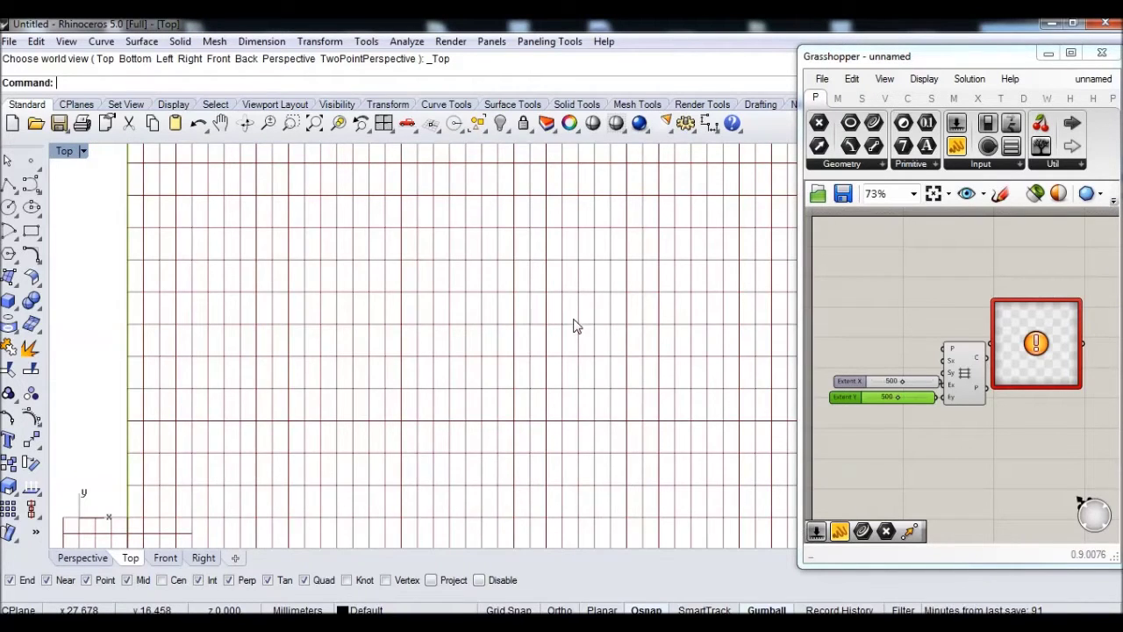
{"action": "scroll", "coordinate": [581, 378], "scroll_direction": "down", "scroll_amount": 10}
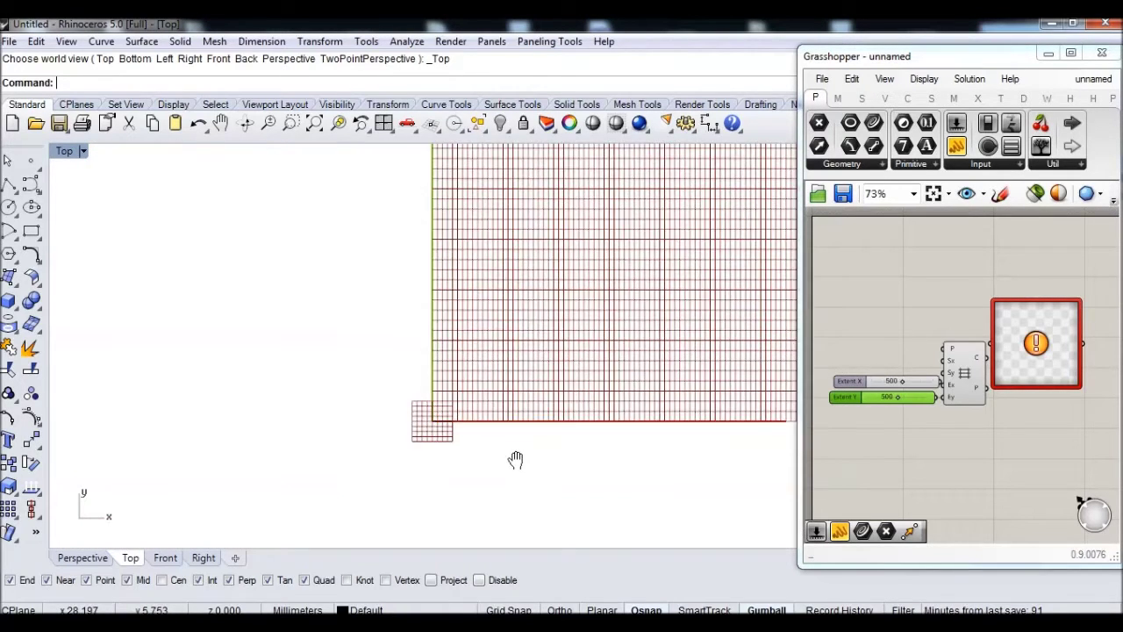
{"action": "scroll", "coordinate": [518, 465], "scroll_direction": "down", "scroll_amount": 3}
{"action": "scroll", "coordinate": [556, 395], "scroll_direction": "down", "scroll_amount": 3}
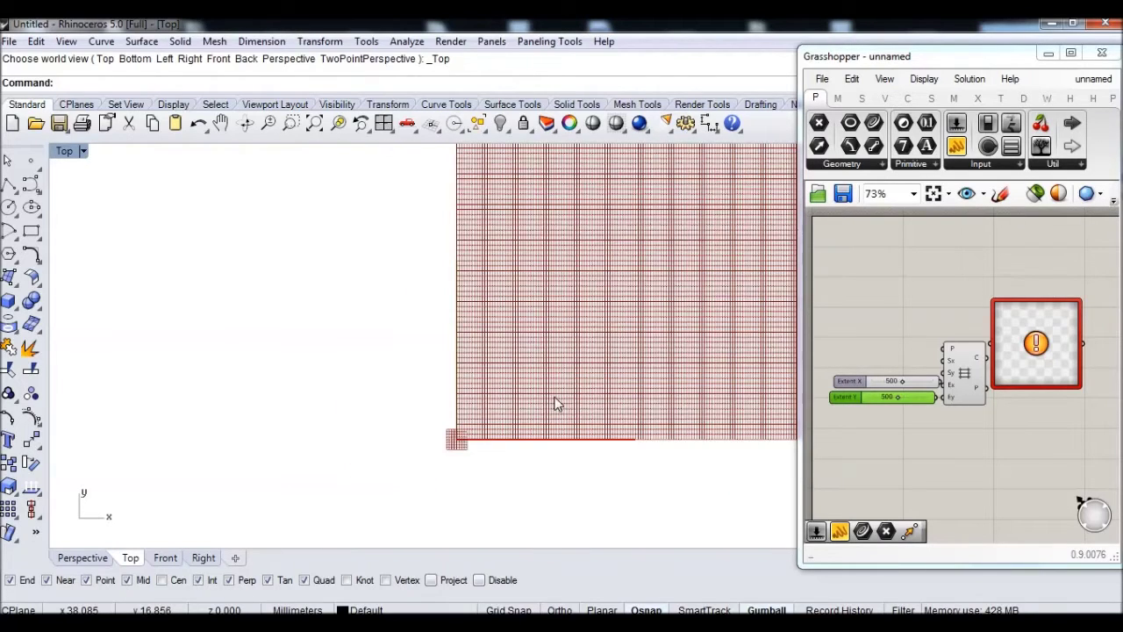
{"action": "right_click_drag", "start_coordinate": [556, 446], "coordinate": [526, 459]}
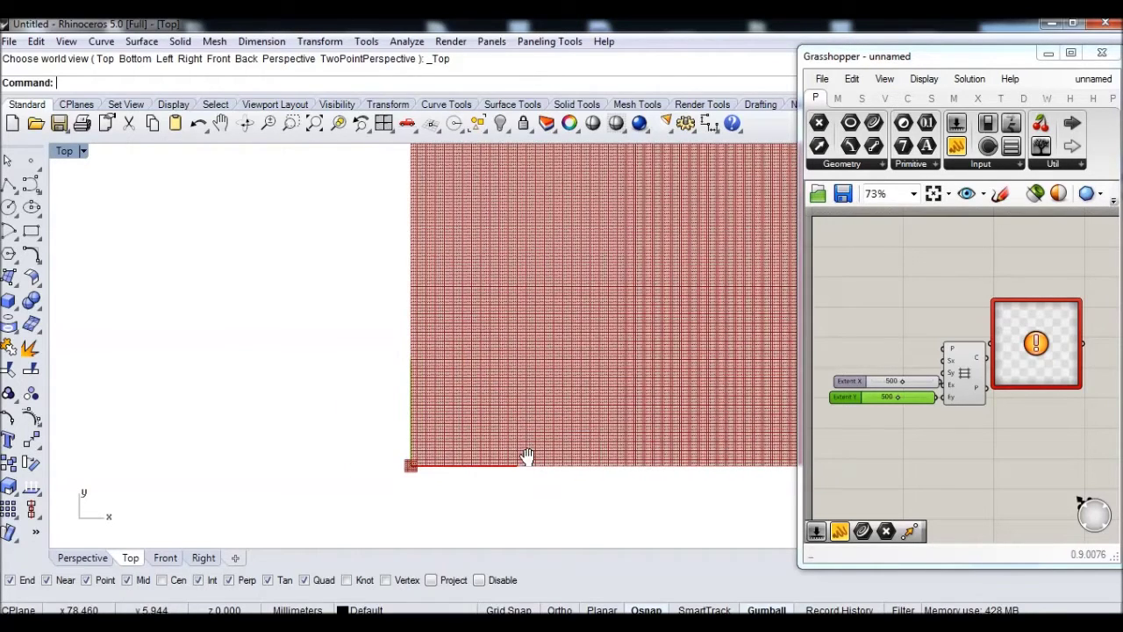
{"action": "scroll", "coordinate": [534, 518], "scroll_direction": "down", "scroll_amount": 3}
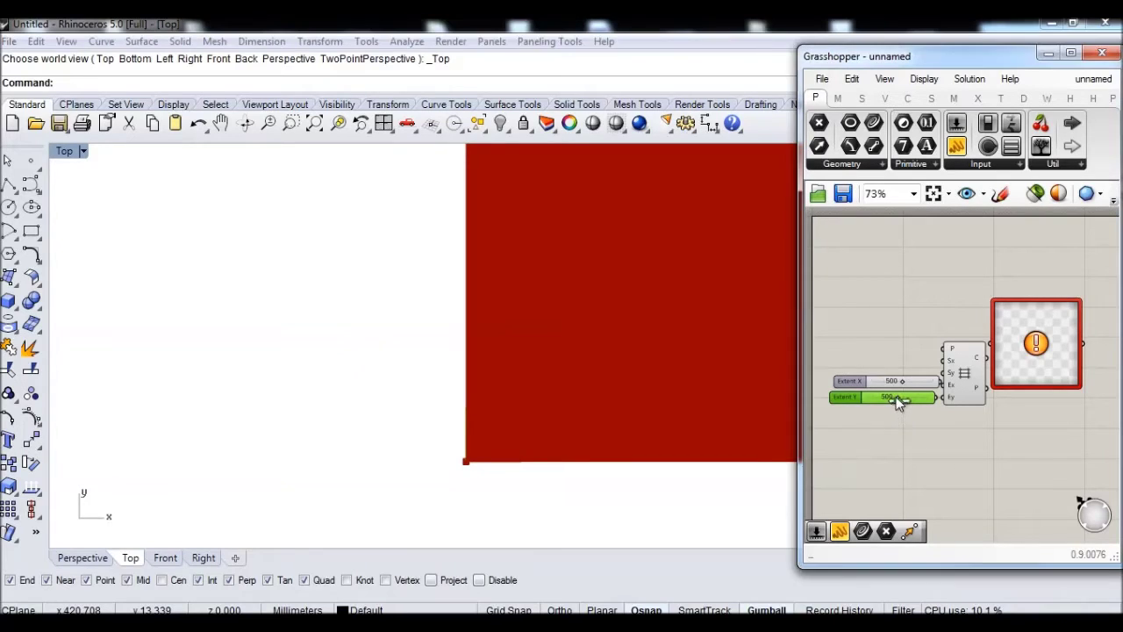
Step: Set the grid's Extent X slider to 158 and its Extent Y slider to 378
{"action": "left_click_drag", "start_coordinate": [891, 397], "coordinate": [893, 392]}
{"action": "left_click_drag", "start_coordinate": [901, 382], "coordinate": [886, 388]}
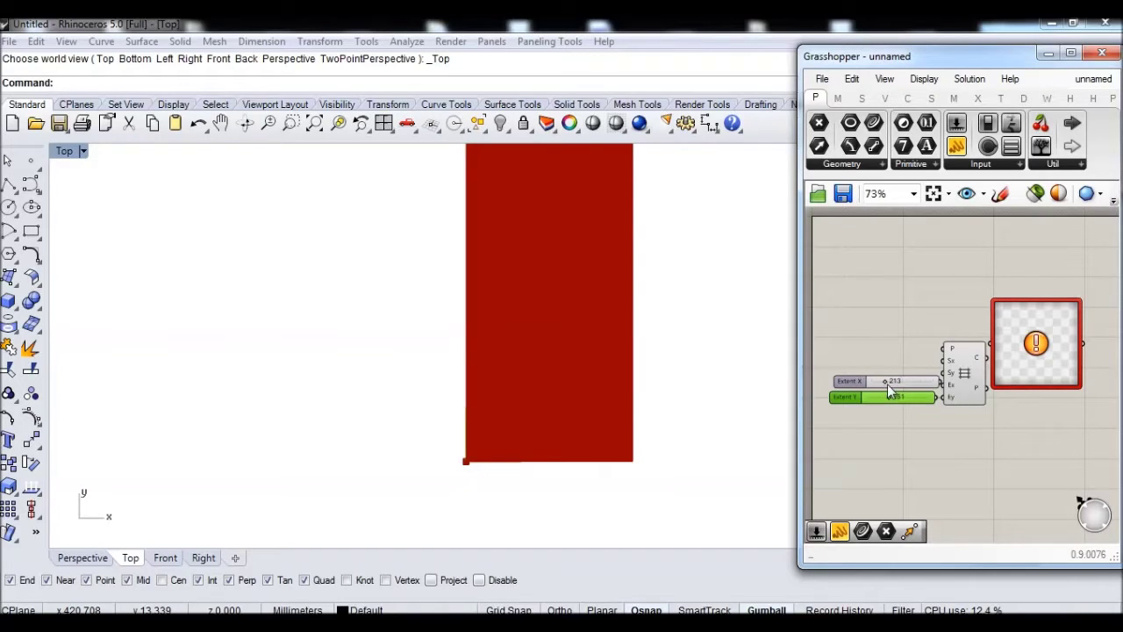
{"action": "left_click_drag", "start_coordinate": [885, 382], "coordinate": [883, 382]}
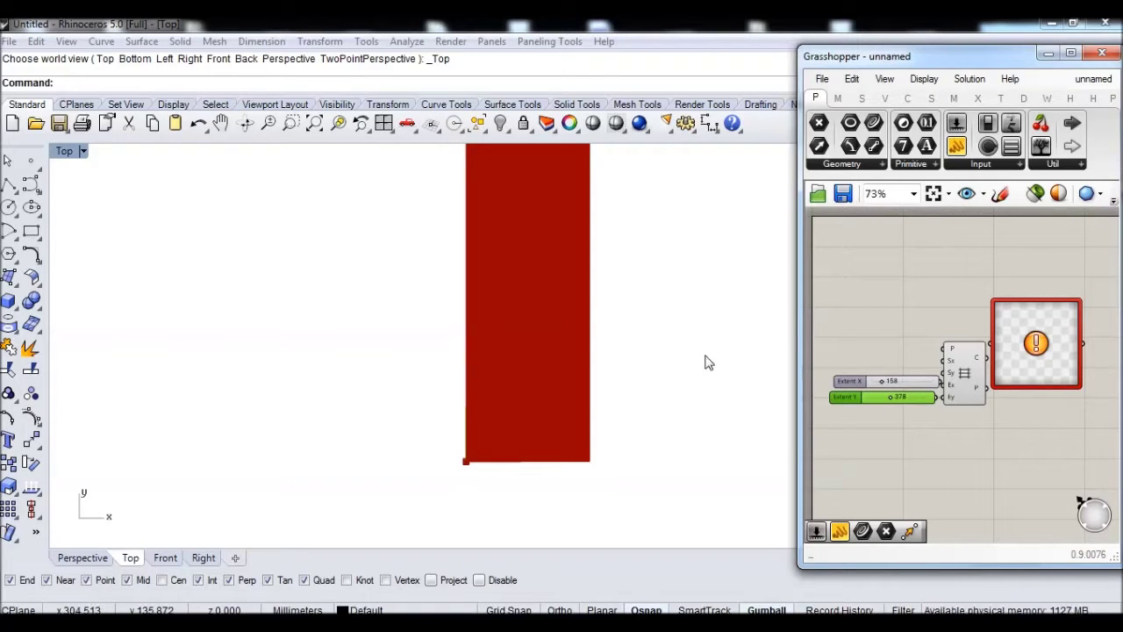
Step: Add a number slider of 0.30000 and connect it to both the Size X and Size Y inputs of the grid
{"action": "left_click", "coordinate": [504, 427]}
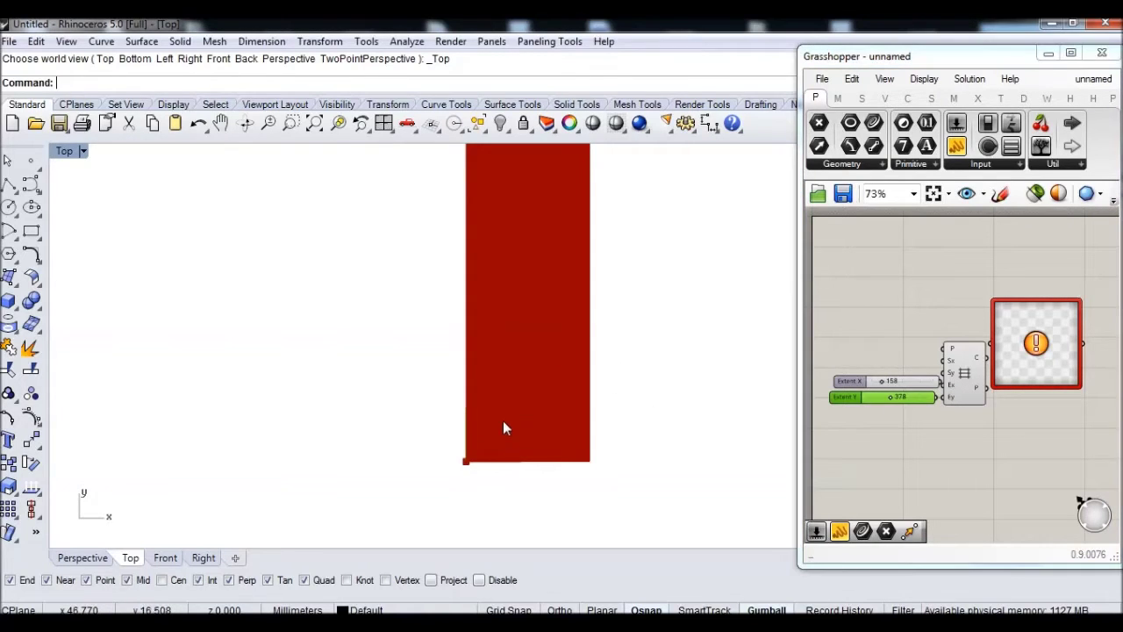
{"action": "scroll", "coordinate": [498, 410], "scroll_direction": "up", "scroll_amount": 5}
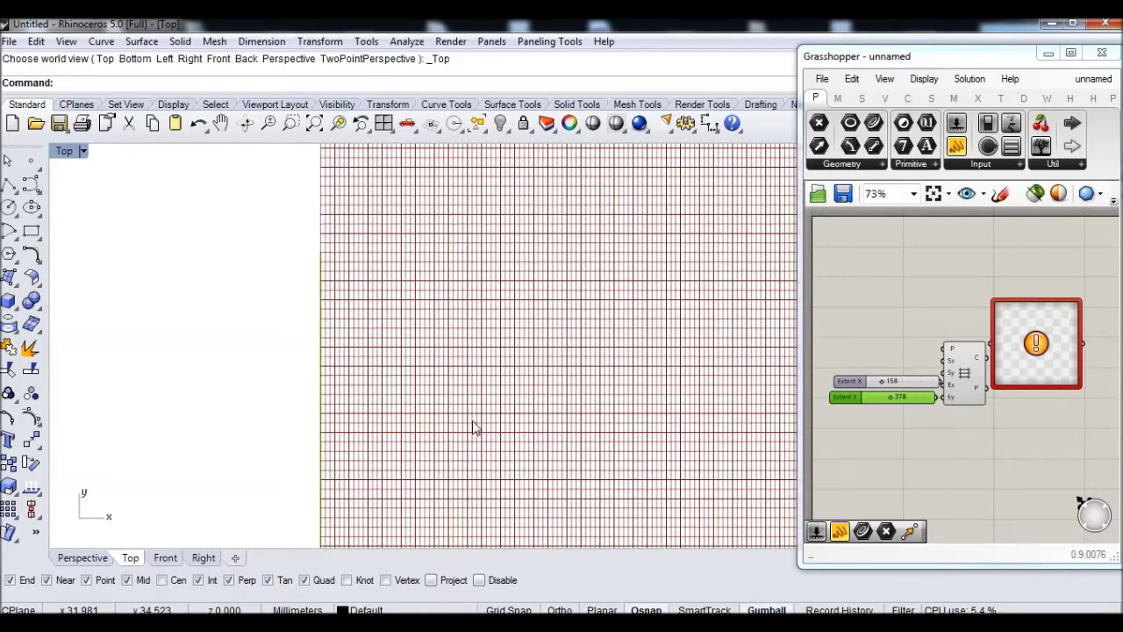
{"action": "scroll", "coordinate": [472, 368], "scroll_direction": "up", "scroll_amount": 3}
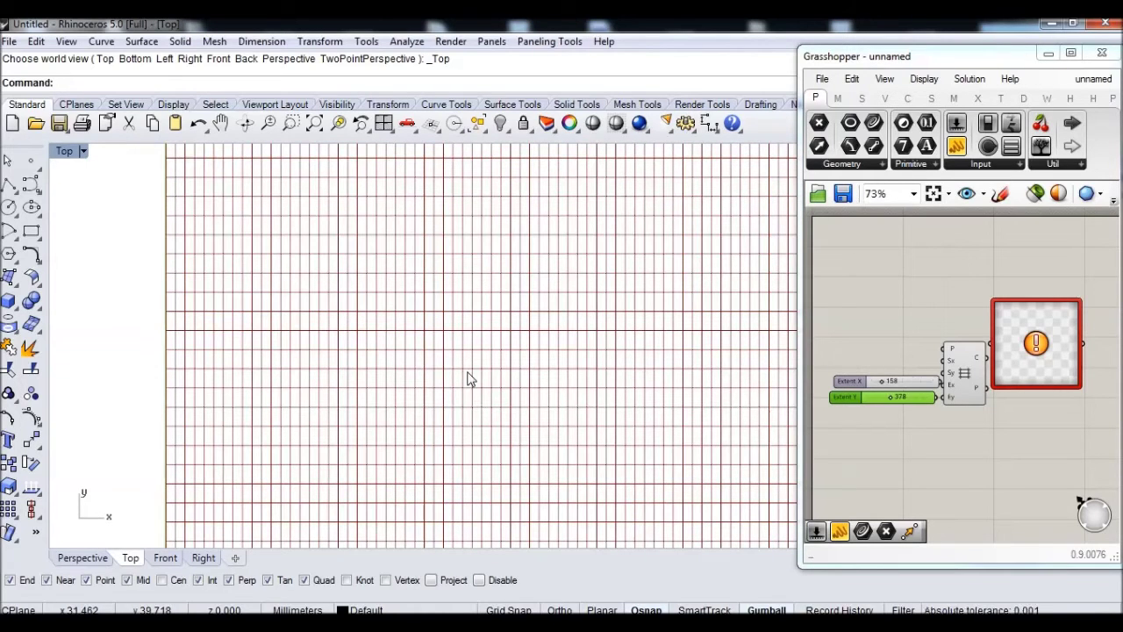
{"action": "left_click", "coordinate": [977, 373]}
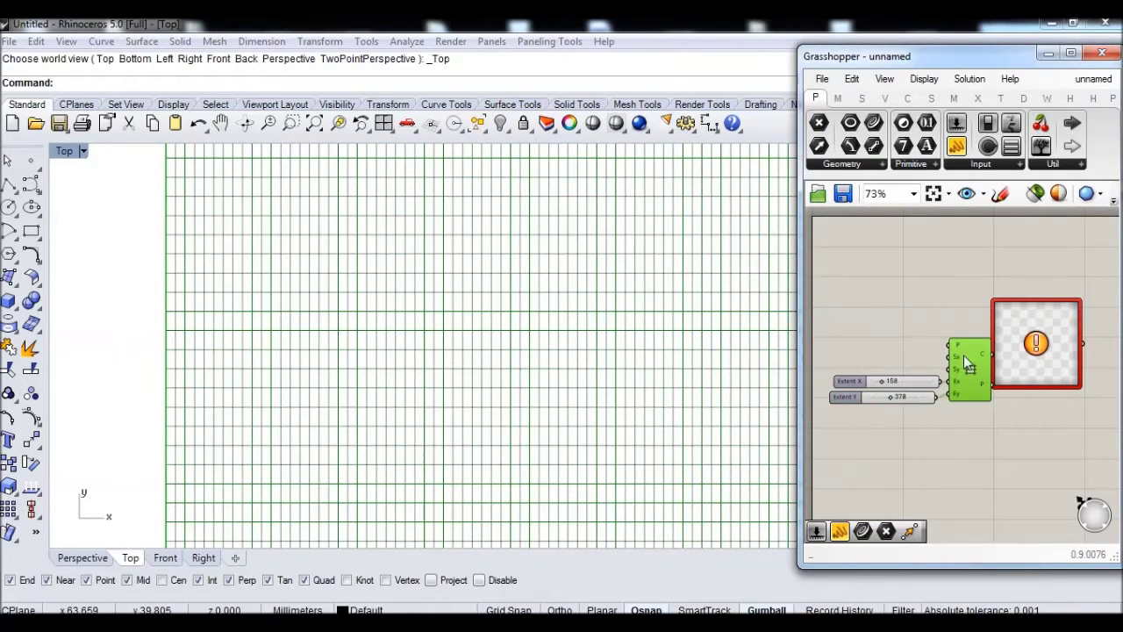
{"action": "double_click", "coordinate": [914, 320]}
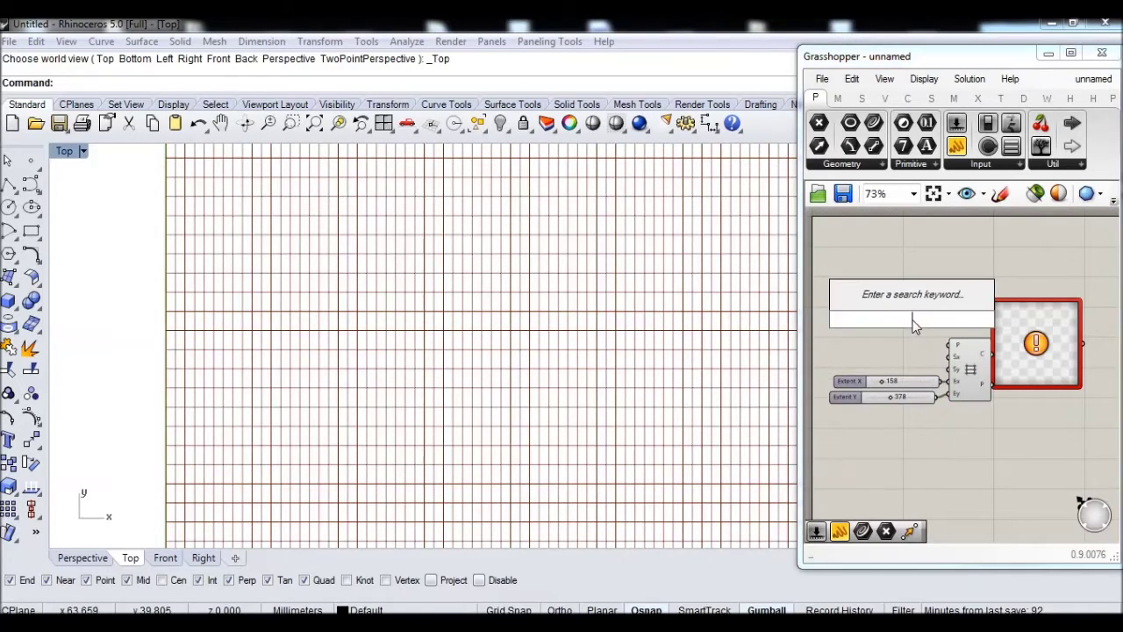
{"action": "type", "text": "0."}
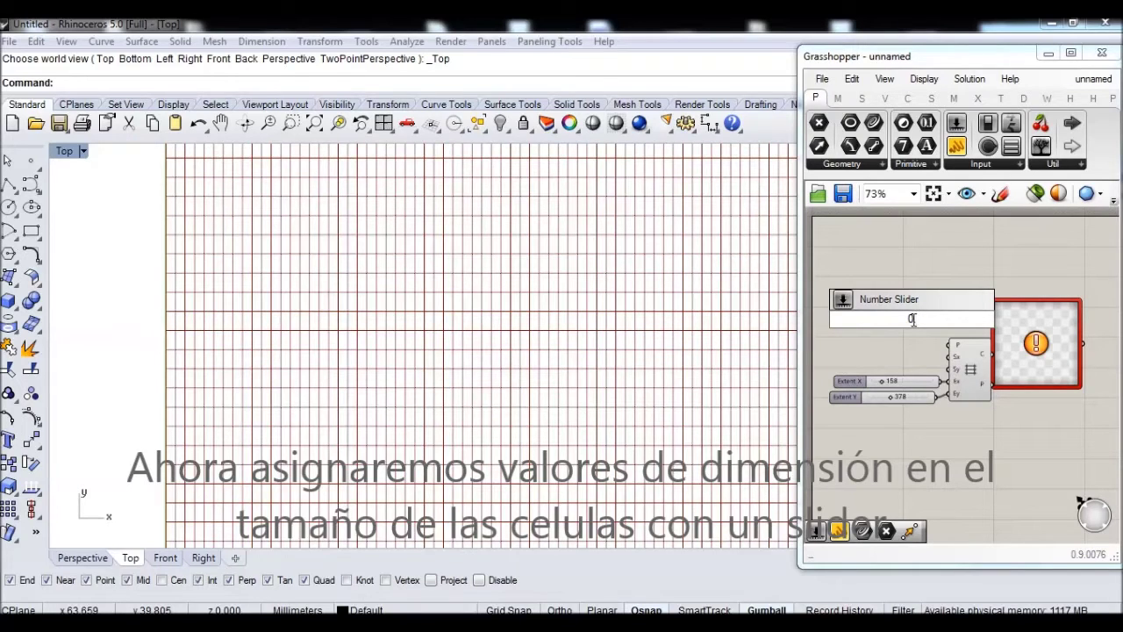
{"action": "type", "text": "30000"}
{"action": "key", "text": "Return"}
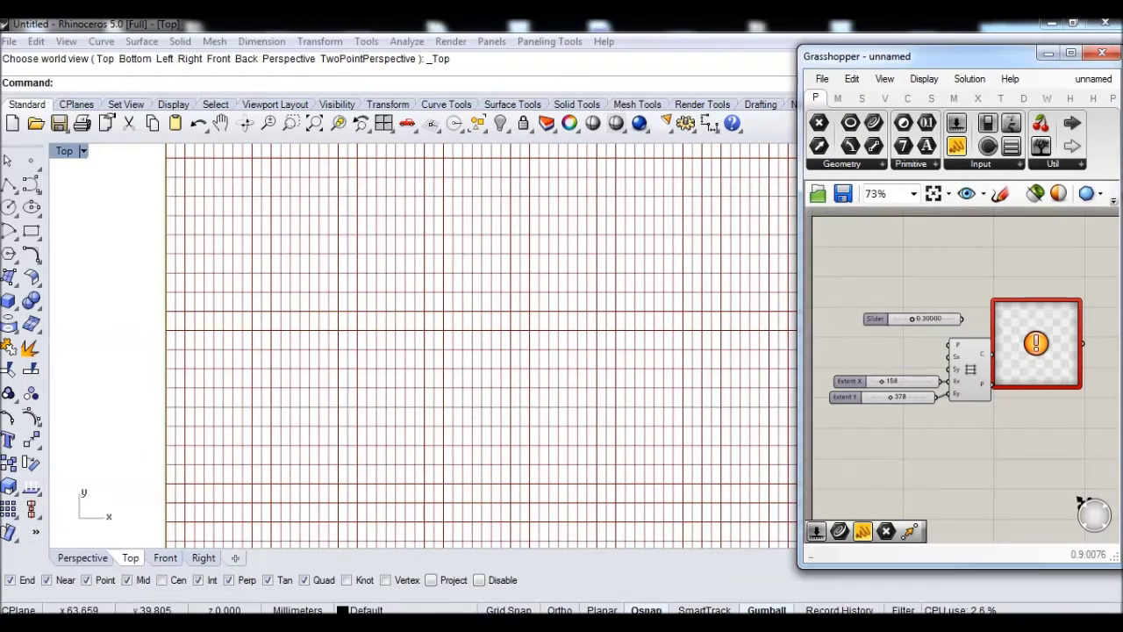
{"action": "left_click_drag", "start_coordinate": [948, 323], "coordinate": [954, 356]}
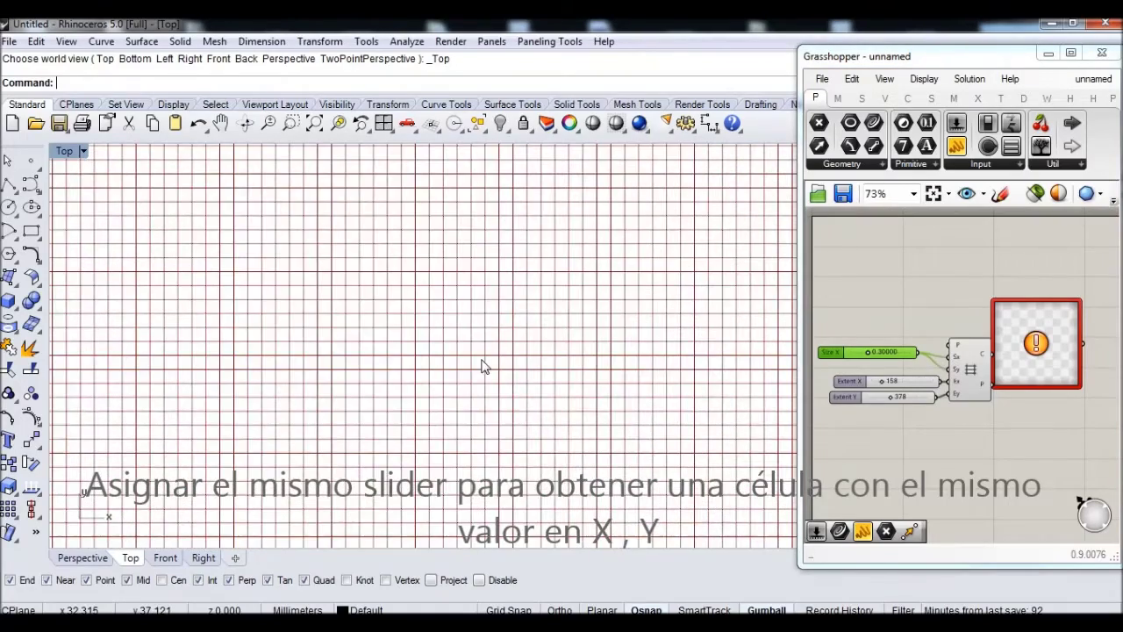
Step: Load a black-and-white portrait image into the Image Sampler
{"action": "left_click_drag", "start_coordinate": [1050, 361], "coordinate": [1084, 372]}
{"action": "right_click_drag", "start_coordinate": [1084, 372], "coordinate": [1018, 375]}
{"action": "right_click", "coordinate": [1014, 374]}
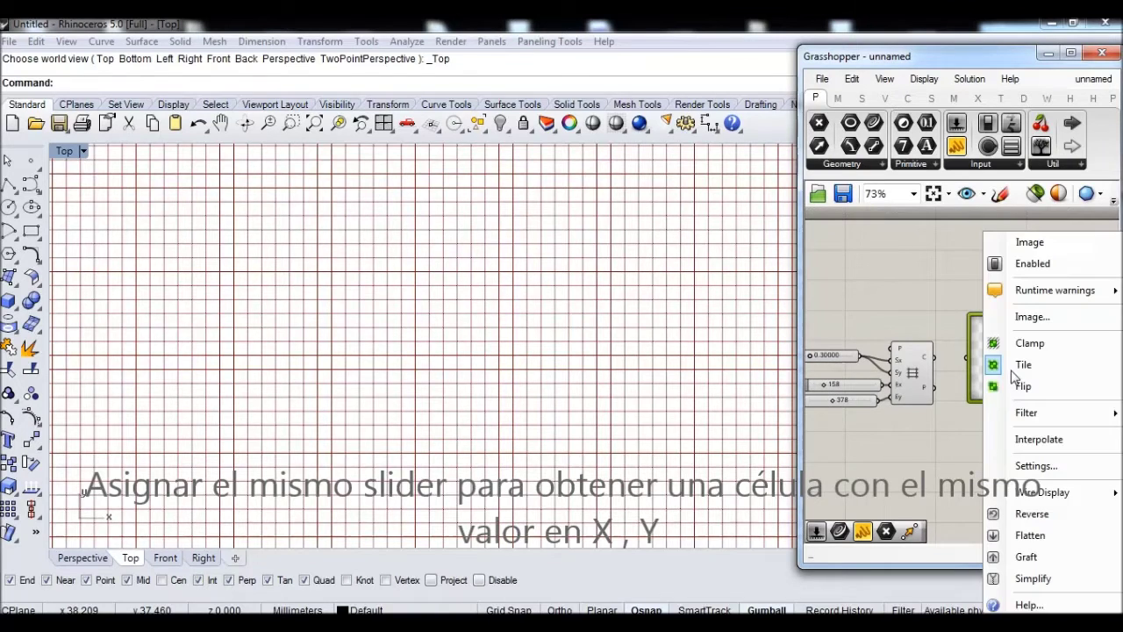
{"action": "left_click", "coordinate": [1032, 316]}
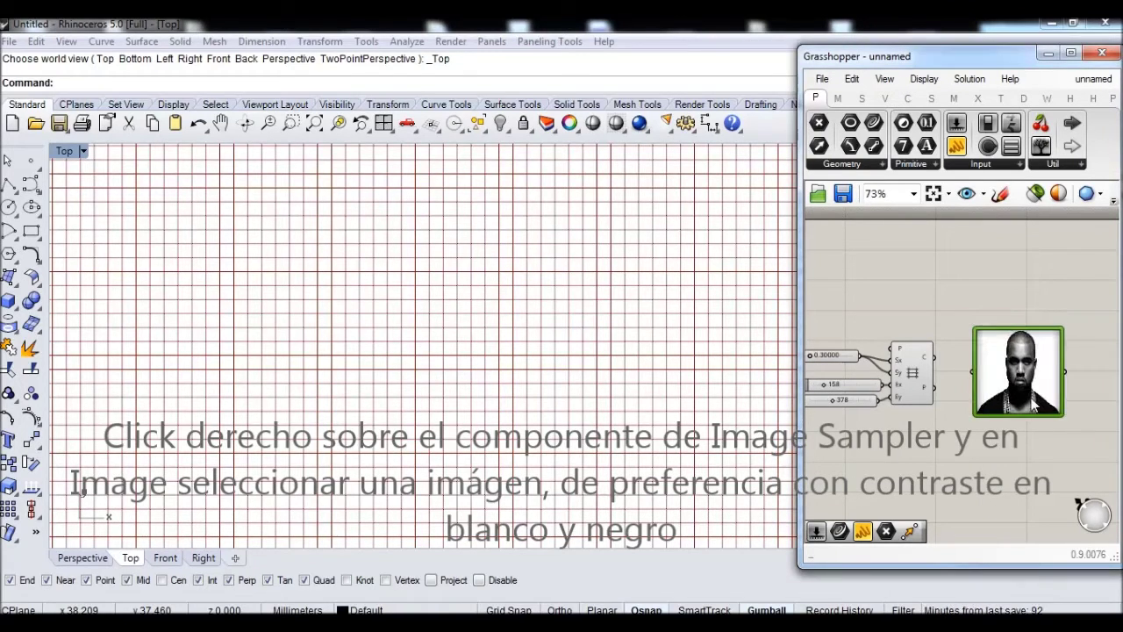
Step: Widen the Image Sampler component and connect the grid's Points output to its input
{"action": "scroll", "coordinate": [965, 392], "scroll_direction": "down", "scroll_amount": 3}
{"action": "scroll", "coordinate": [965, 386], "scroll_direction": "up", "scroll_amount": 4}
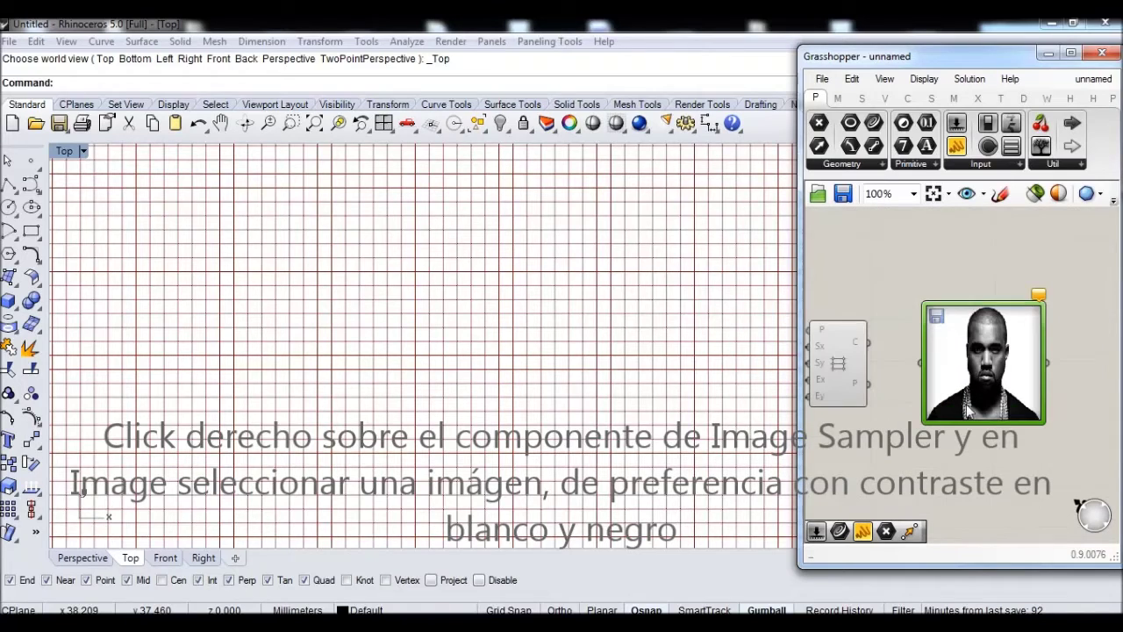
{"action": "left_click_drag", "start_coordinate": [1042, 420], "coordinate": [1086, 423]}
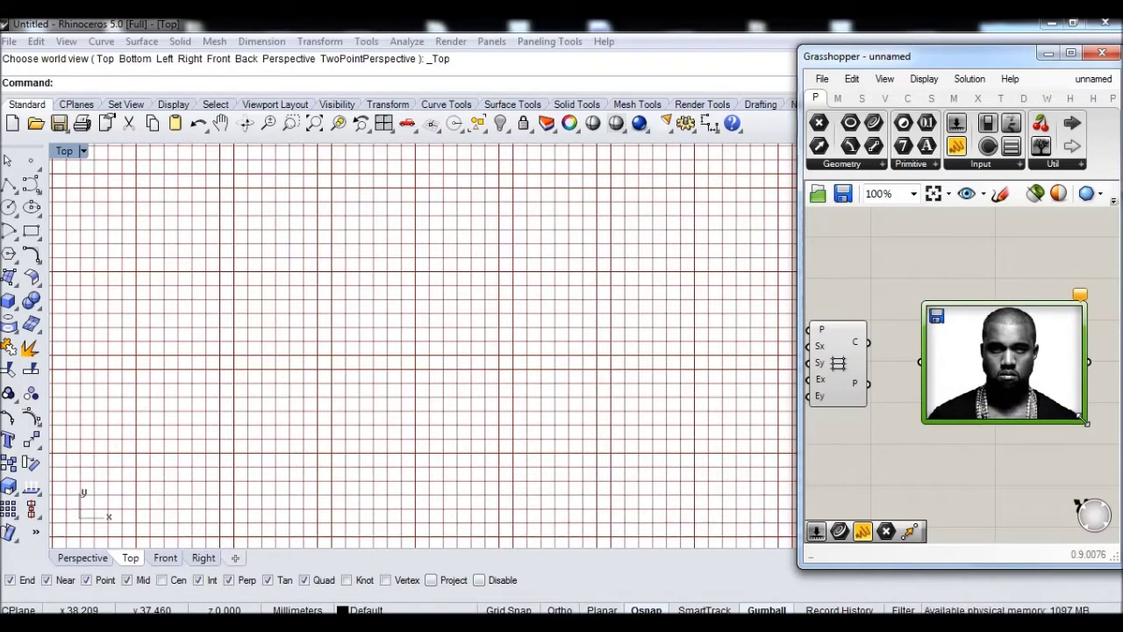
{"action": "left_click_drag", "start_coordinate": [992, 369], "coordinate": [1001, 386]}
{"action": "left_click", "coordinate": [887, 384]}
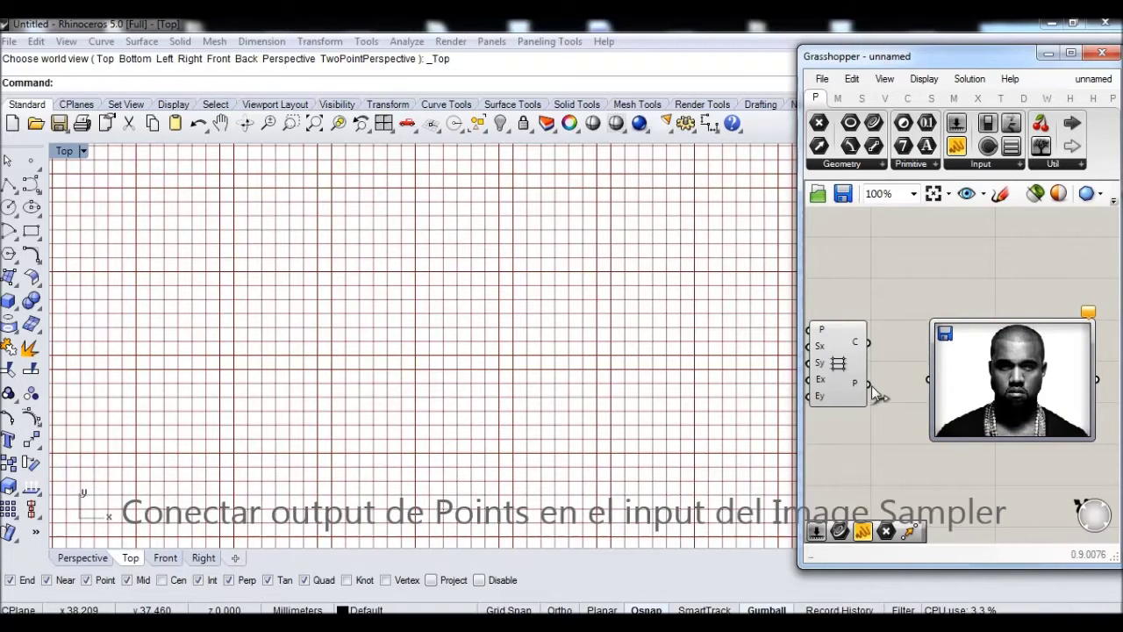
{"action": "left_click_drag", "start_coordinate": [869, 385], "coordinate": [929, 380]}
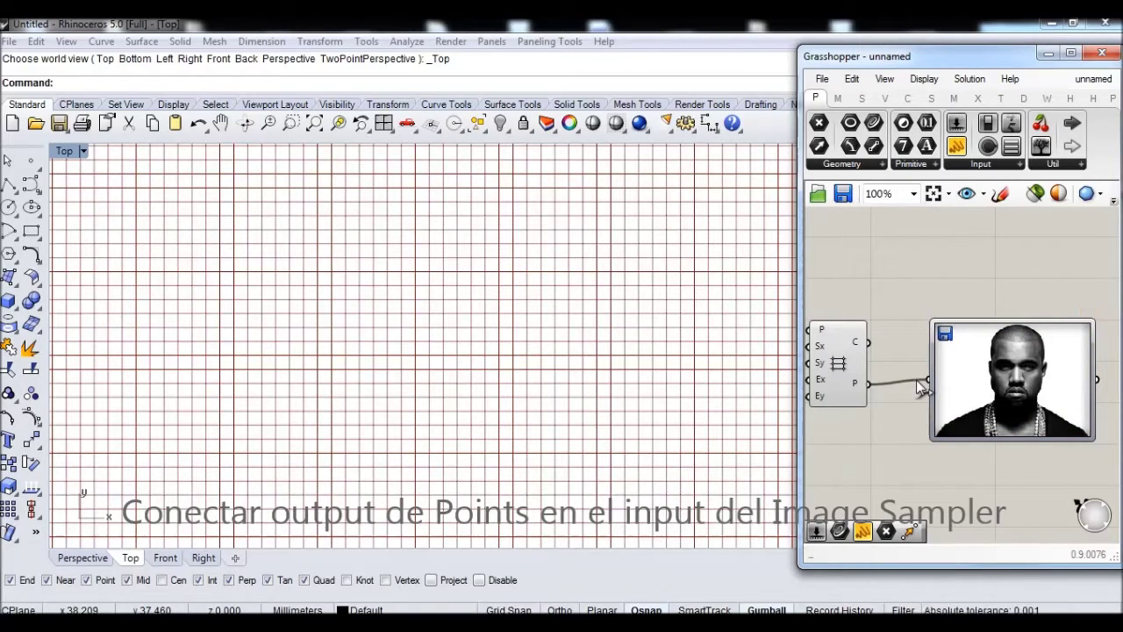
Step: Lower the Extent Y slider to make the rectangular grid shorter
{"action": "scroll", "coordinate": [614, 371], "scroll_direction": "down", "scroll_amount": 6}
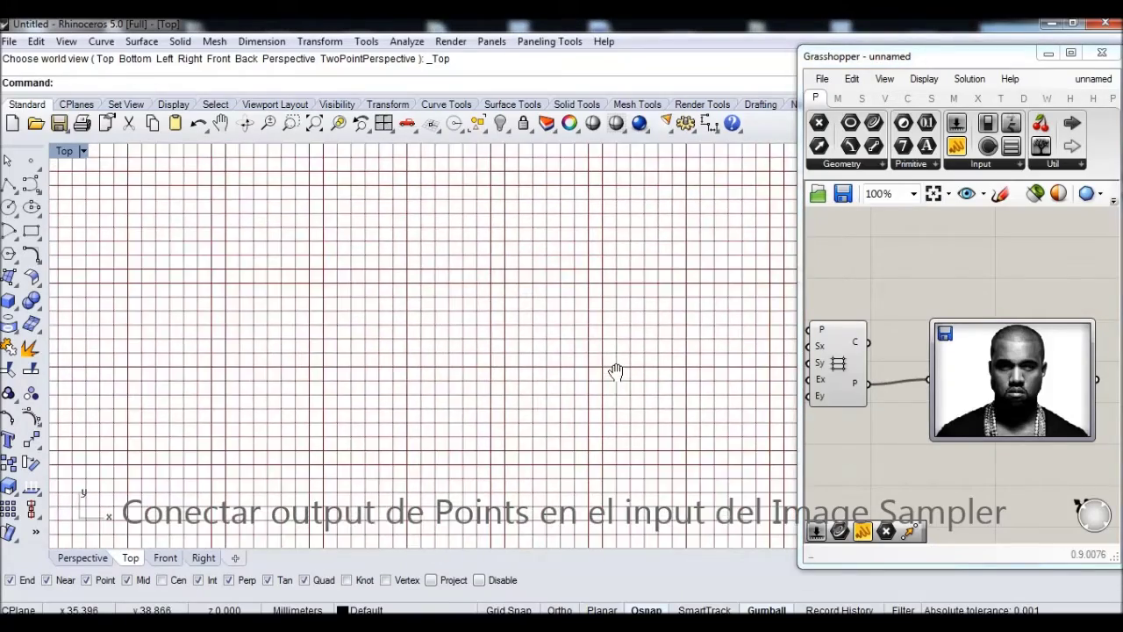
{"action": "scroll", "coordinate": [603, 408], "scroll_direction": "down", "scroll_amount": 5}
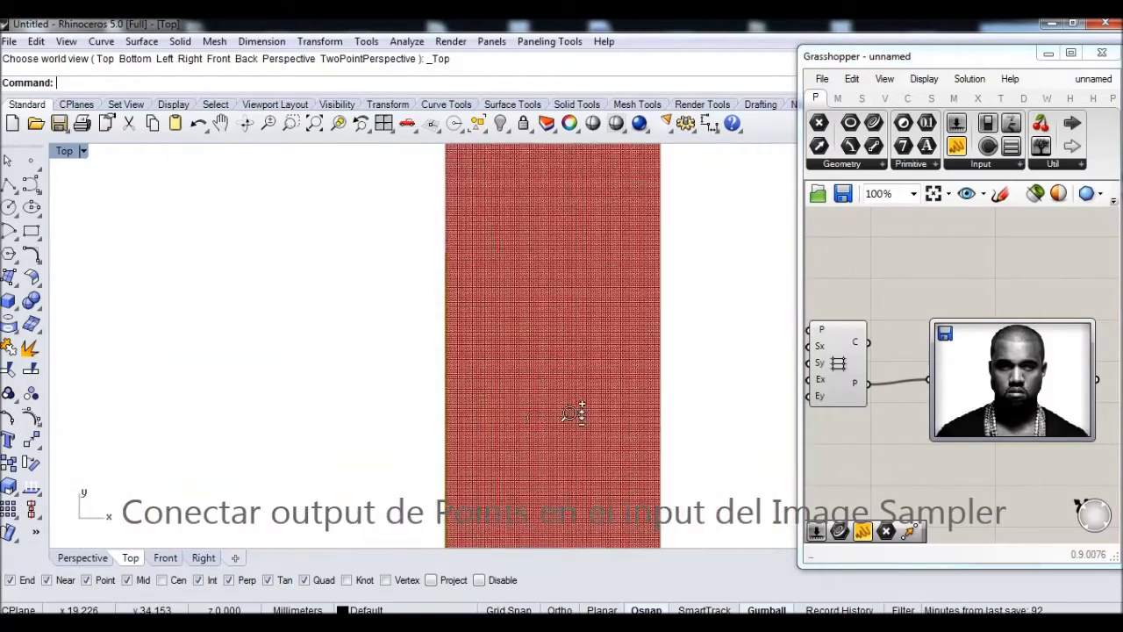
{"action": "right_click_drag", "start_coordinate": [862, 387], "coordinate": [905, 373]}
{"action": "mouse_move", "coordinate": [883, 372]}
{"action": "left_mouse_down"}
{"action": "mouse_move", "coordinate": [864, 376]}
{"action": "mouse_move", "coordinate": [875, 373]}
{"action": "left_mouse_up"}
Step: Open the Image Sampler's settings and set its X Domain to 0.0 To 40
{"action": "right_click_drag", "start_coordinate": [1033, 273], "coordinate": [943, 321]}
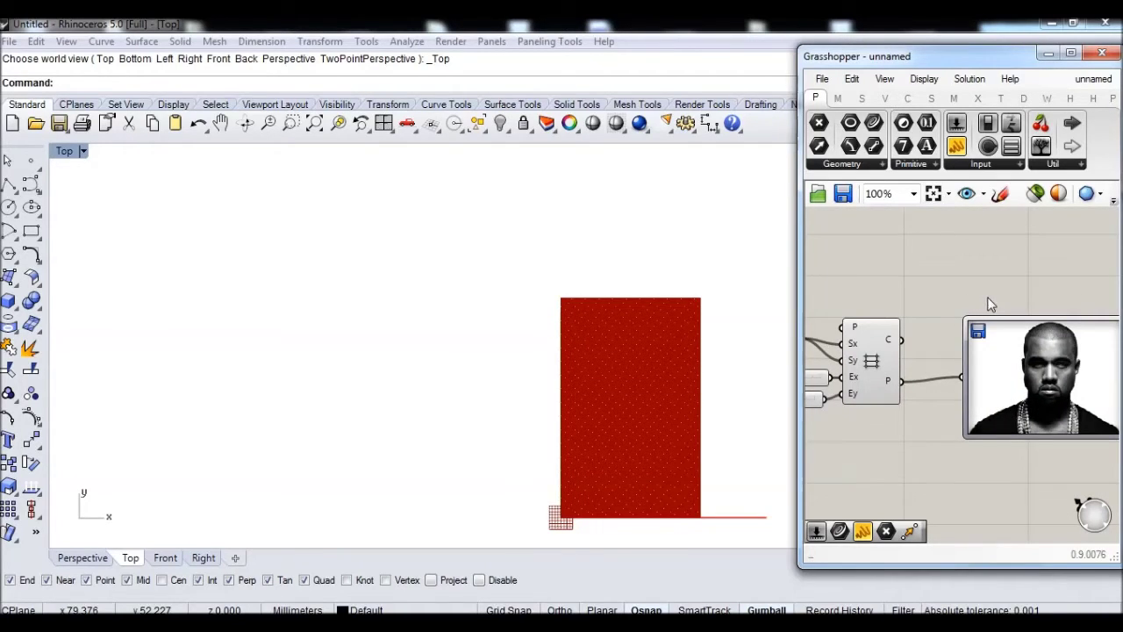
{"action": "right_click", "coordinate": [1023, 360]}
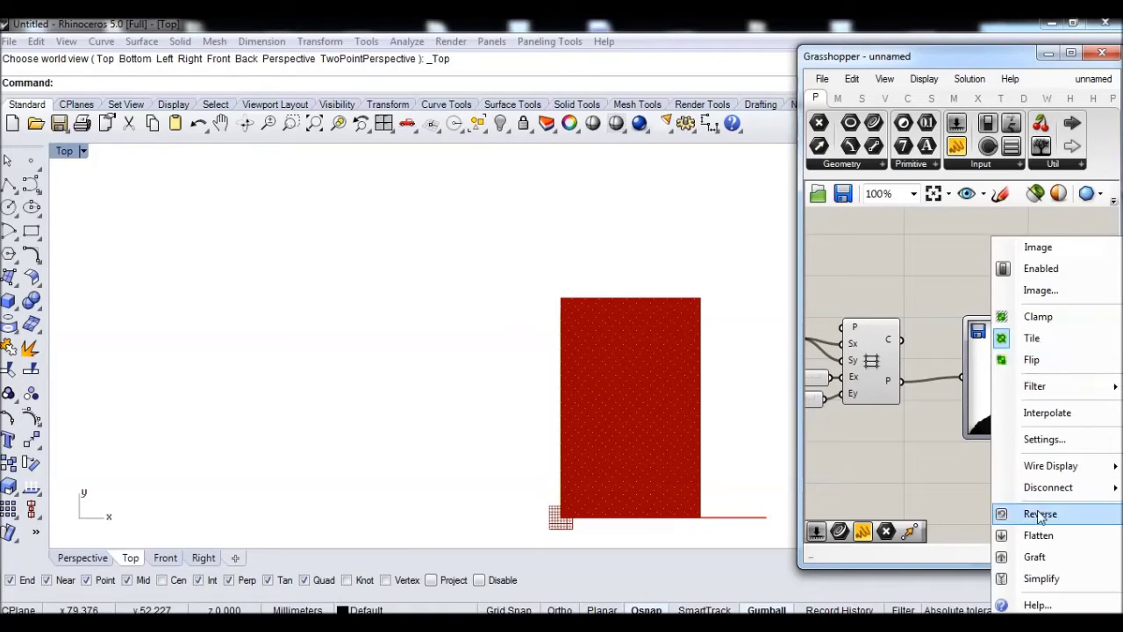
{"action": "left_click", "coordinate": [1043, 443]}
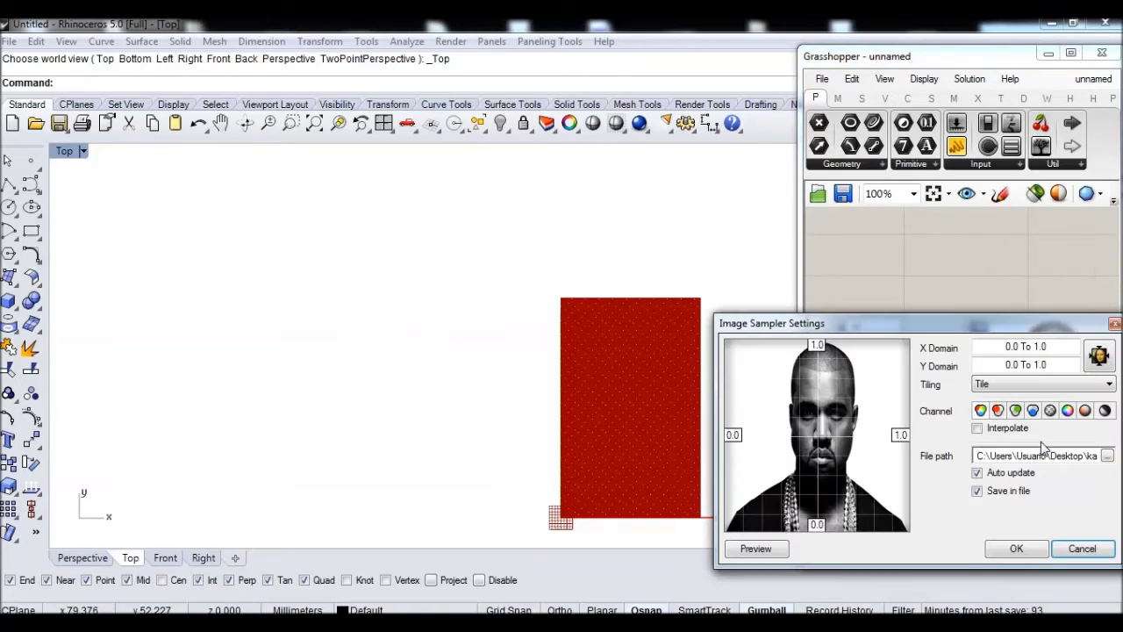
{"action": "left_click_drag", "start_coordinate": [1024, 329], "coordinate": [1023, 292]}
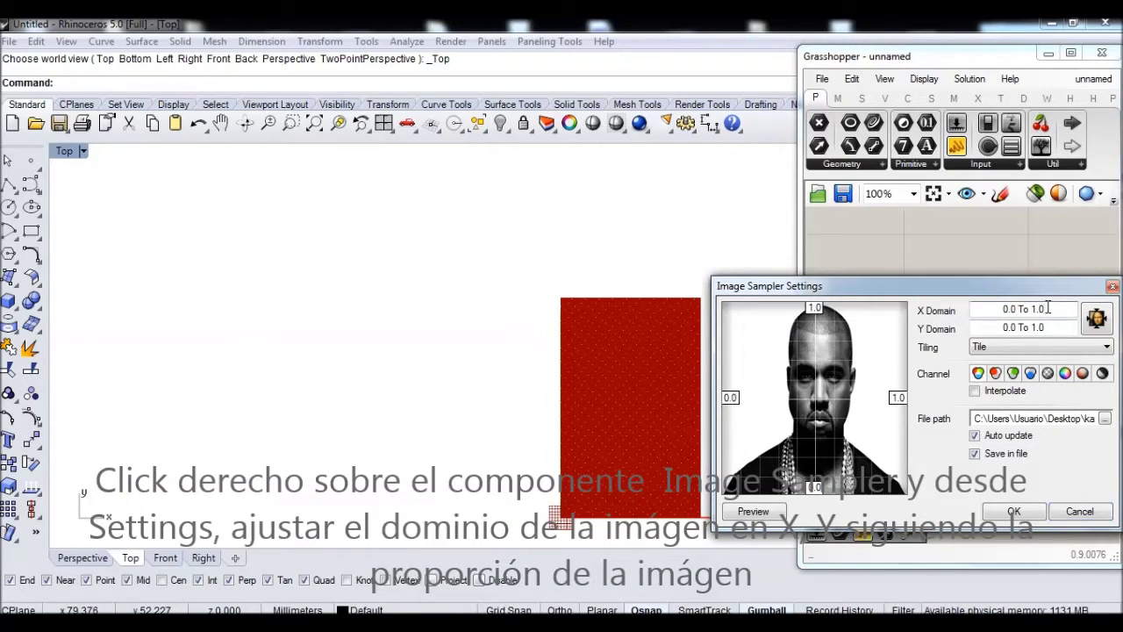
{"action": "left_click", "coordinate": [1047, 309]}
{"action": "key", "text": "BackSpace"}
{"action": "key", "text": "BackSpace"}
{"action": "key", "text": "BackSpace"}
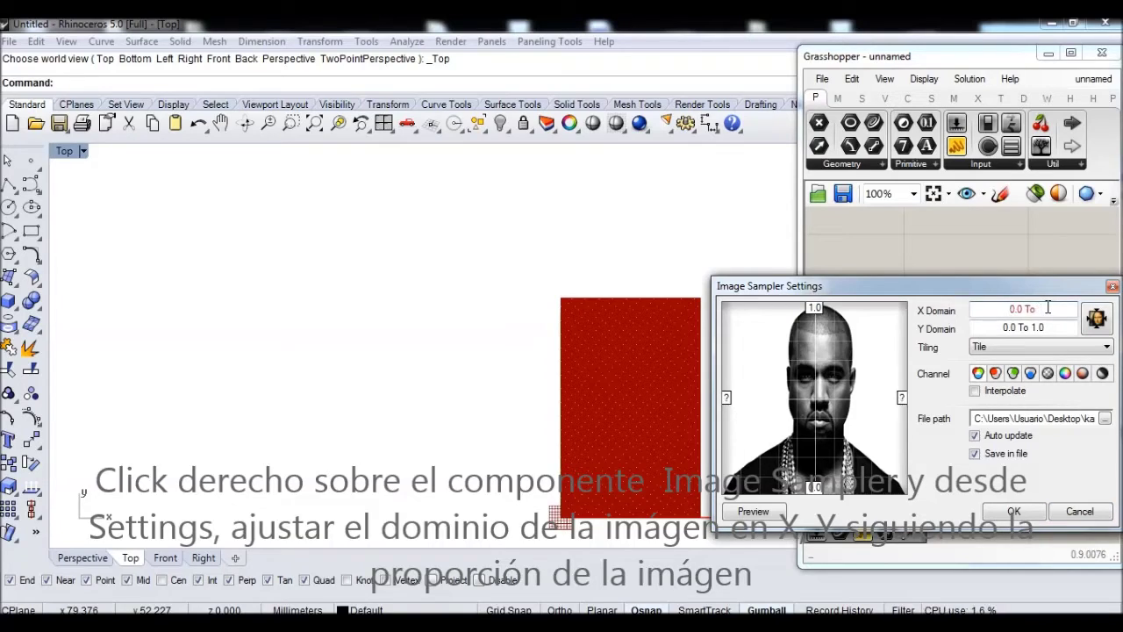
{"action": "type", "text": "40"}
Step: Set the Image Sampler's Y Domain to 0.0 To 30, enable Interpolate and apply the settings
{"action": "left_click", "coordinate": [1048, 326]}
{"action": "key", "text": "BackSpace"}
{"action": "key", "text": "BackSpace"}
{"action": "key", "text": "BackSpace"}
{"action": "type", "text": "30"}
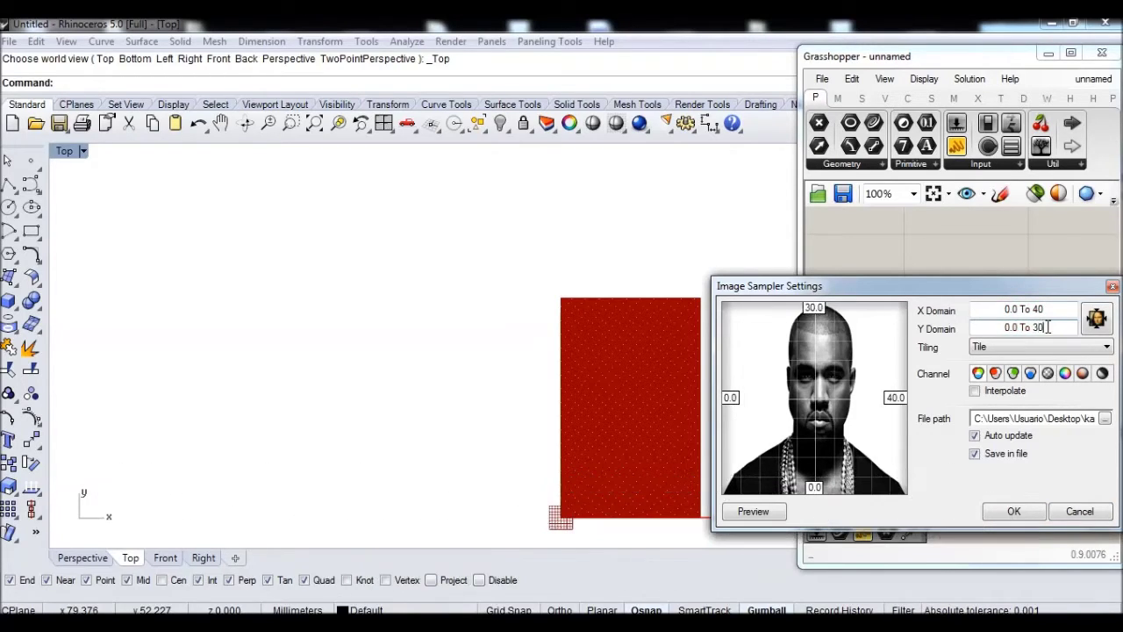
{"action": "key", "text": "Return"}
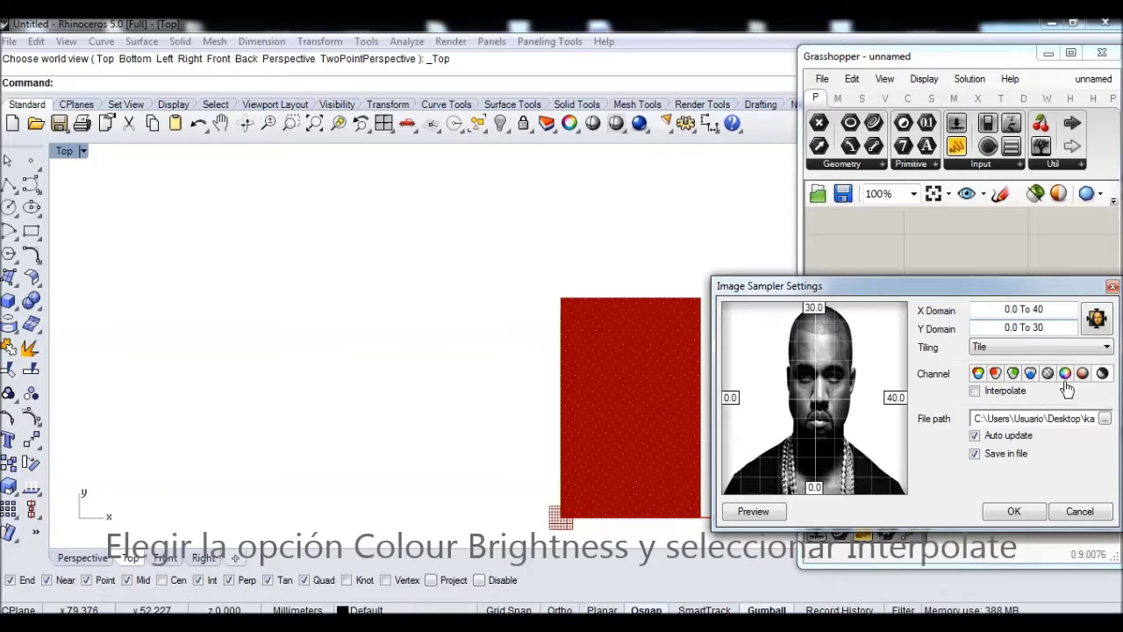
{"action": "left_click", "coordinate": [974, 390]}
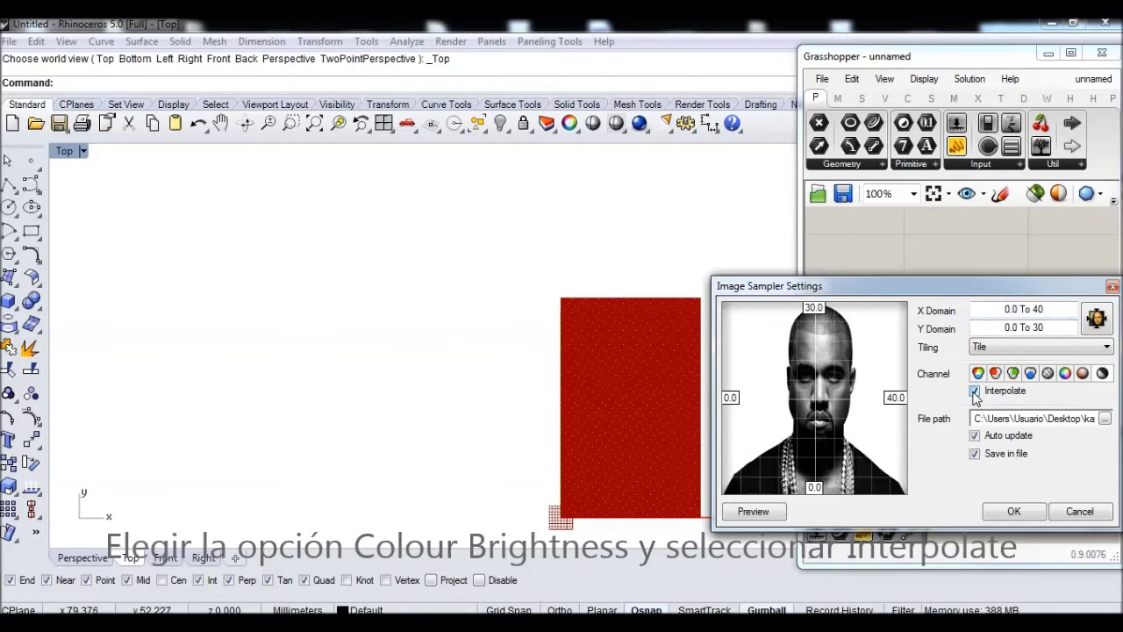
{"action": "left_click", "coordinate": [1012, 512]}
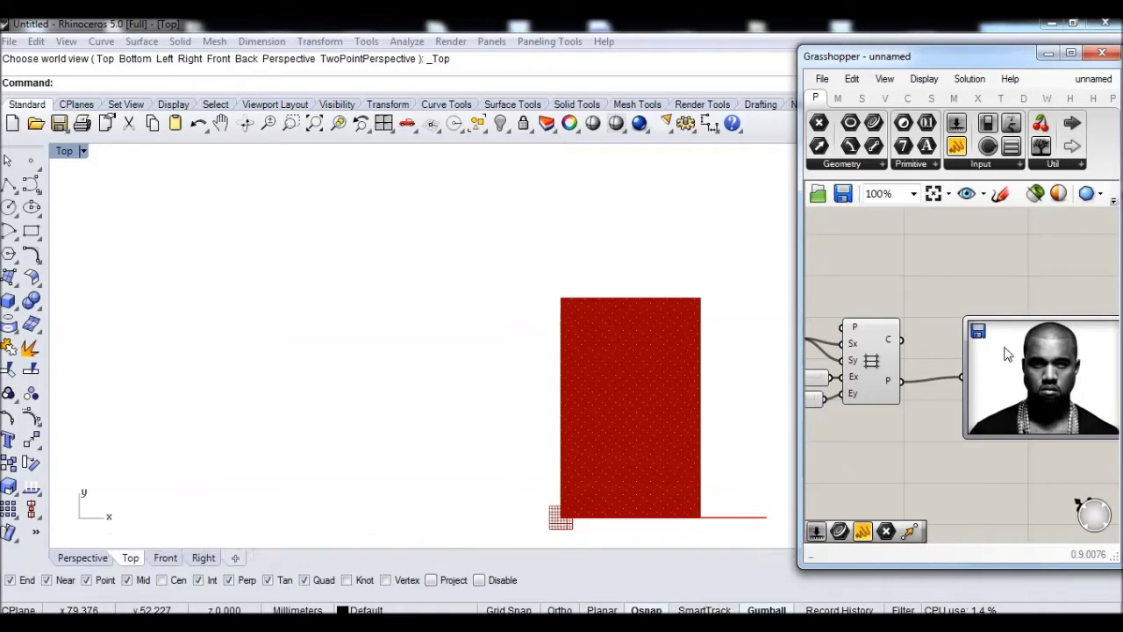
Step: Add a Circle CNR component above the Image Sampler and connect the grid's Points output to its Center input
{"action": "scroll", "coordinate": [1042, 290], "scroll_direction": "down", "scroll_amount": 2}
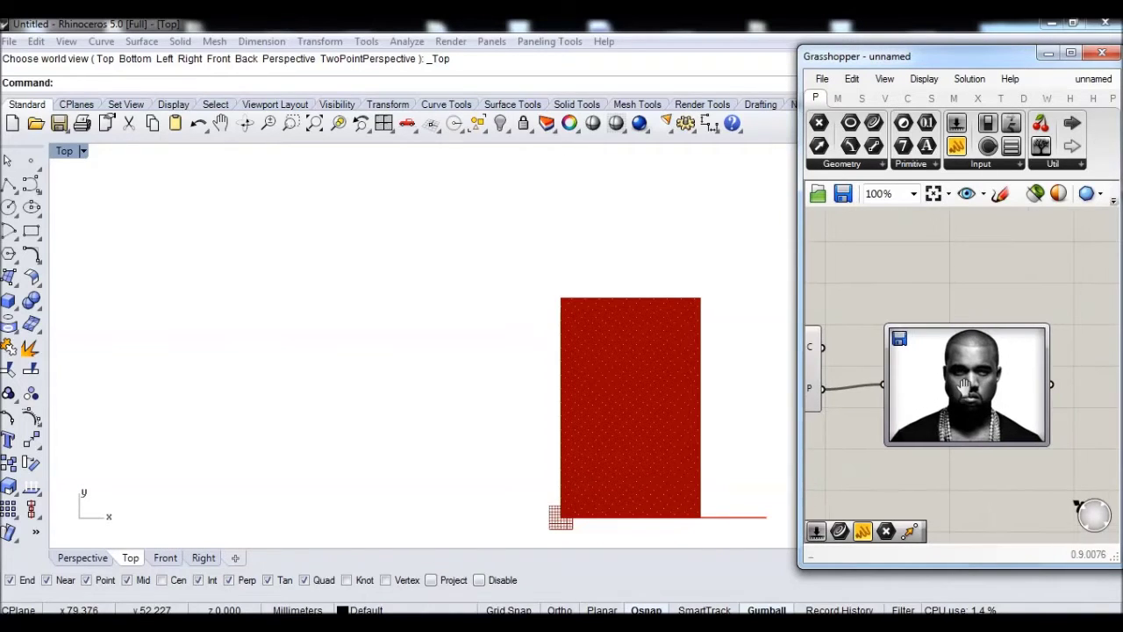
{"action": "double_click", "coordinate": [1042, 284]}
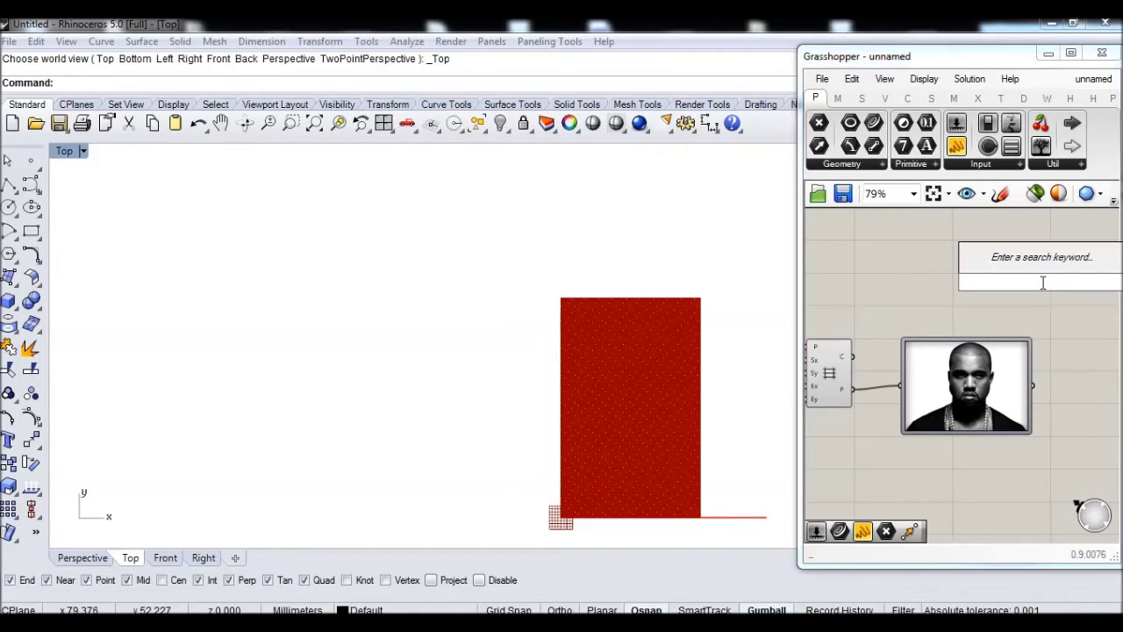
{"action": "type", "text": "circl"}
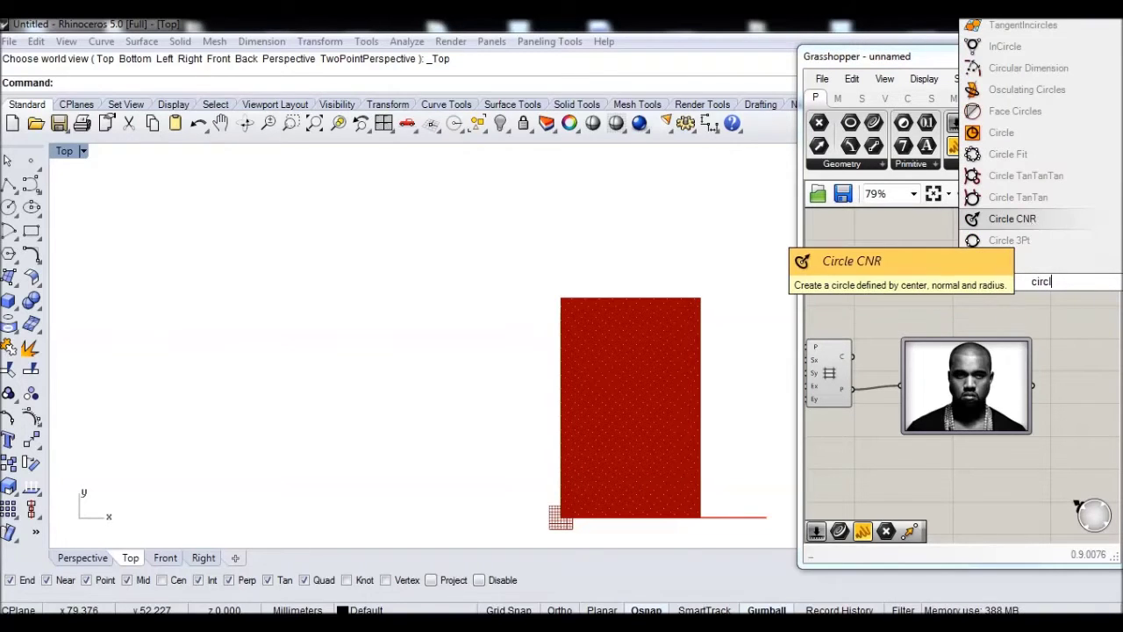
{"action": "left_click", "coordinate": [1033, 225]}
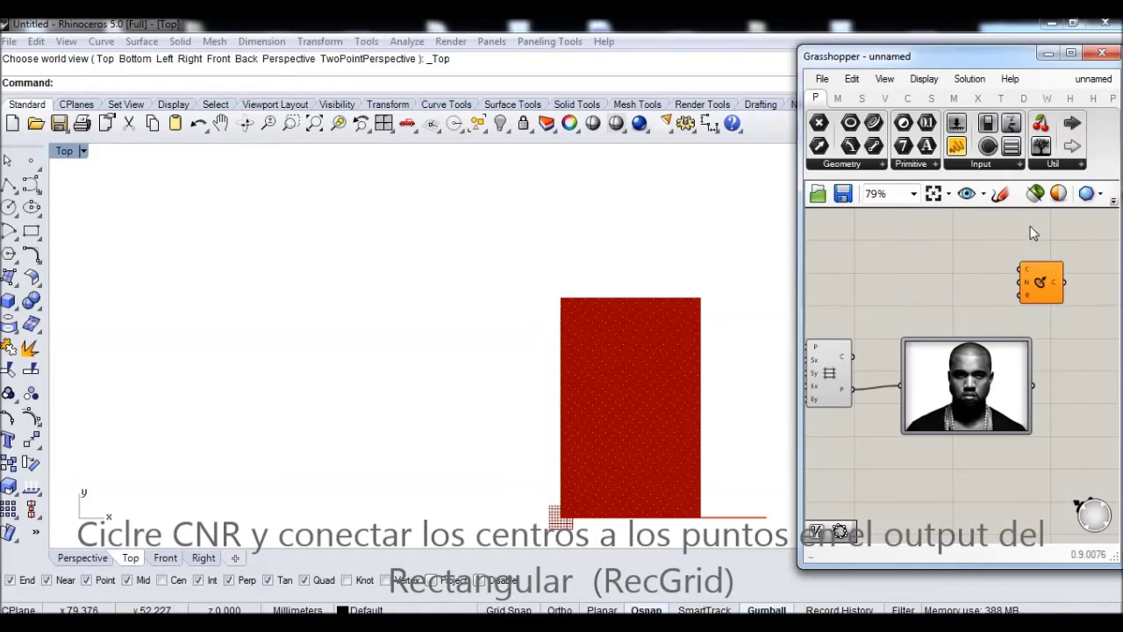
{"action": "left_click_drag", "start_coordinate": [1040, 290], "coordinate": [1071, 286]}
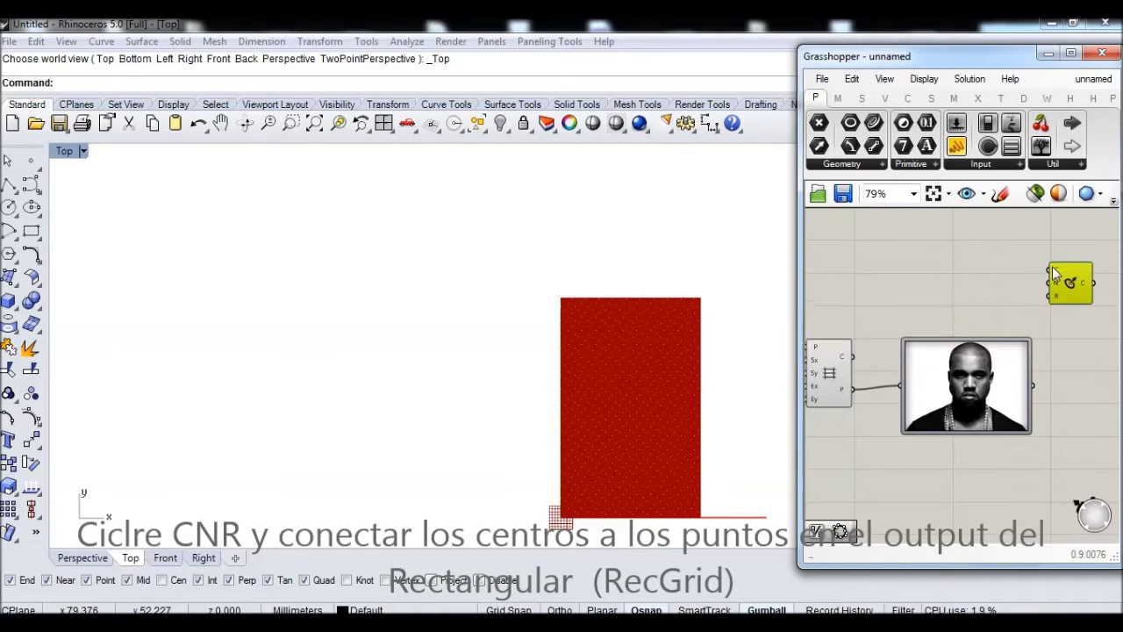
{"action": "left_click_drag", "start_coordinate": [852, 389], "coordinate": [1049, 276]}
{"action": "left_click", "coordinate": [1068, 289]}
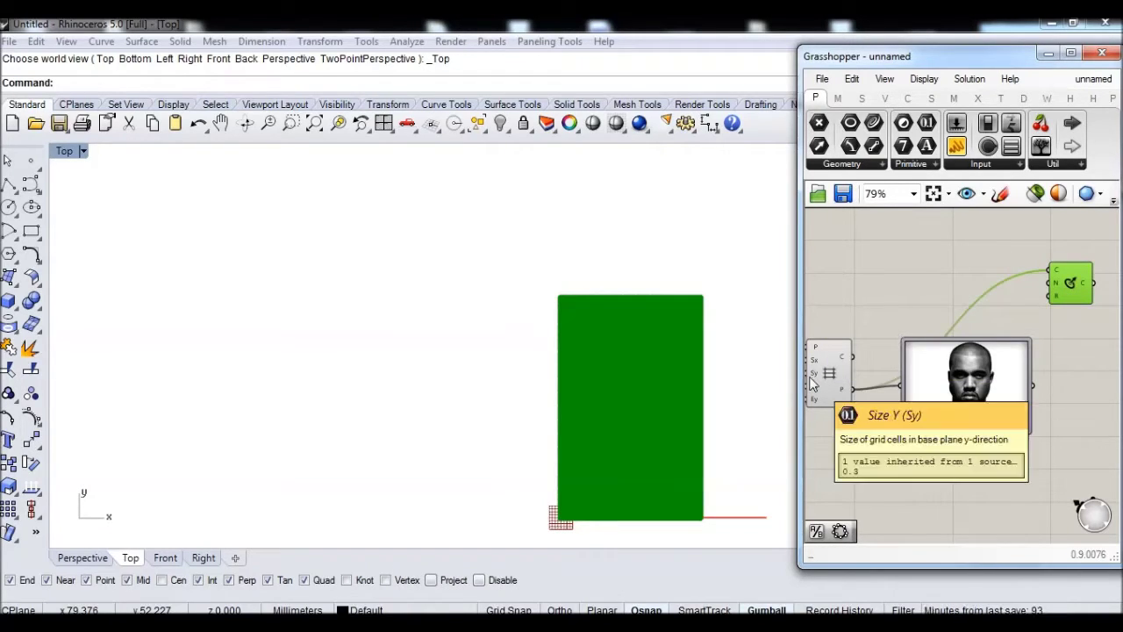
{"action": "left_click", "coordinate": [887, 282]}
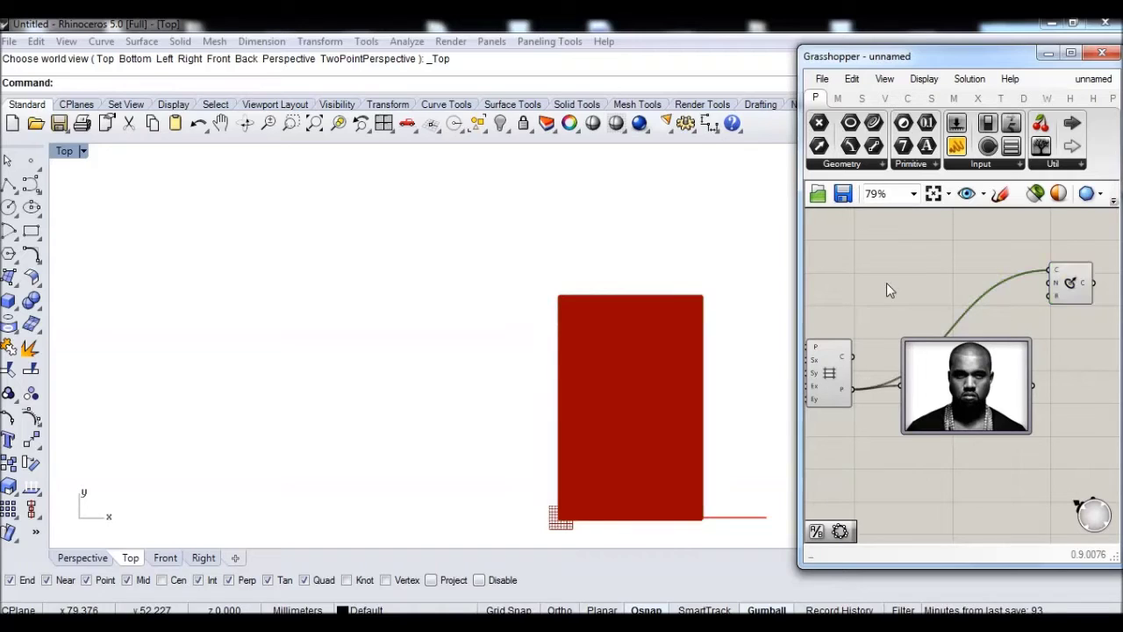
Step: Turn off the preview of the Rectangular grid component
{"action": "left_click", "coordinate": [834, 369]}
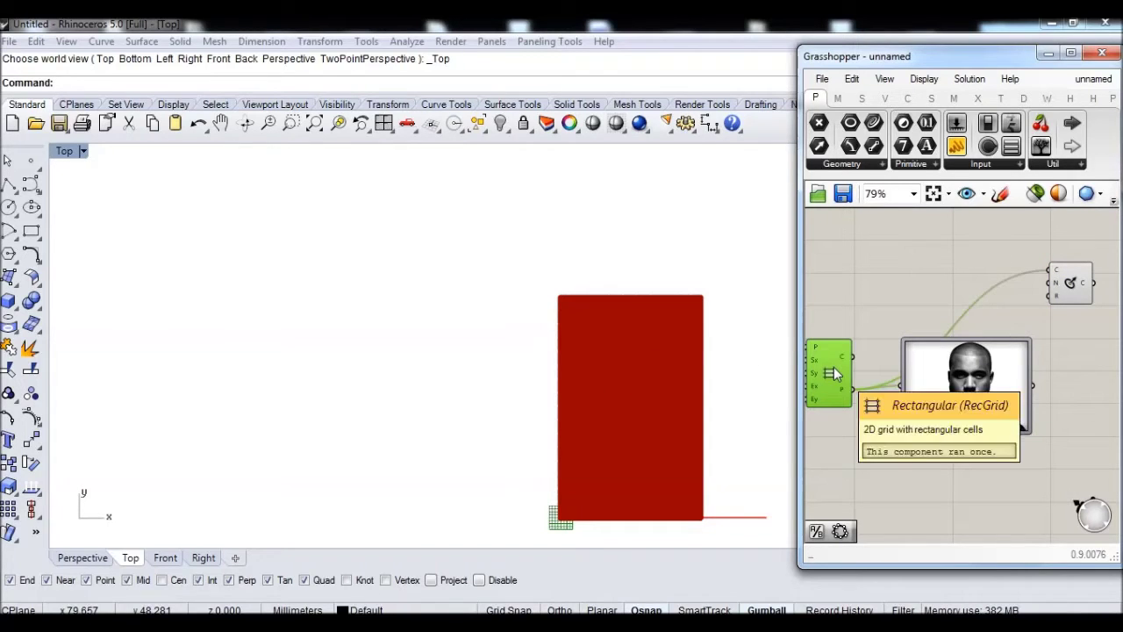
{"action": "middle_click", "coordinate": [891, 367]}
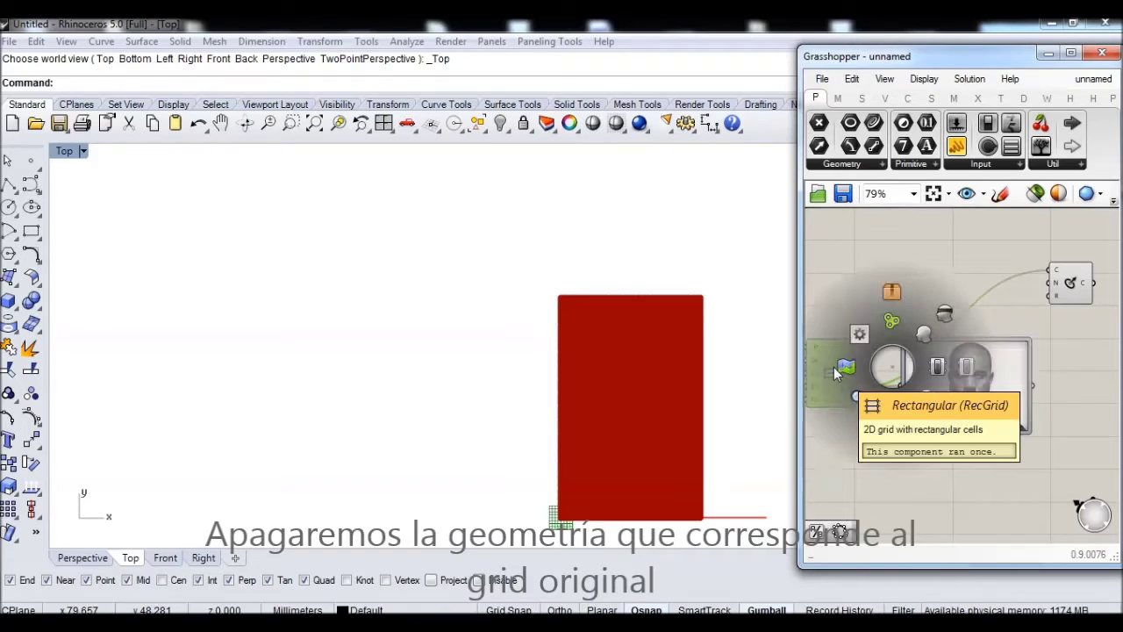
{"action": "left_click", "coordinate": [891, 321]}
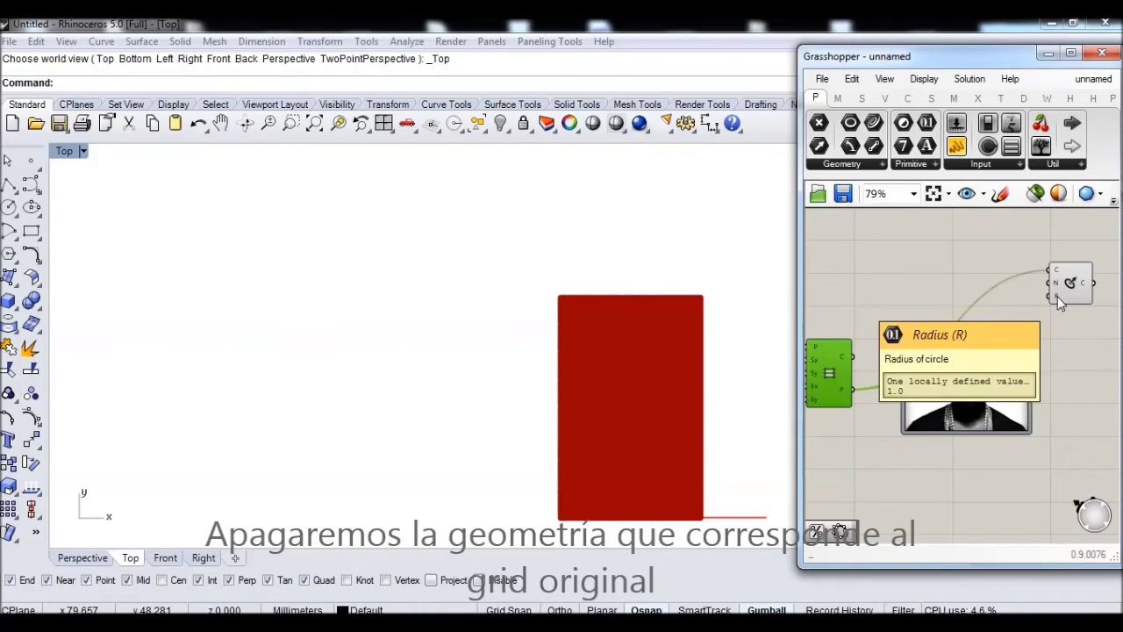
Step: Add a Division component beside Circle CNR and a number slider of 15.000 for its divisor
{"action": "double_click", "coordinate": [994, 309]}
{"action": "type", "text": "div"}
{"action": "type", "text": "is"}
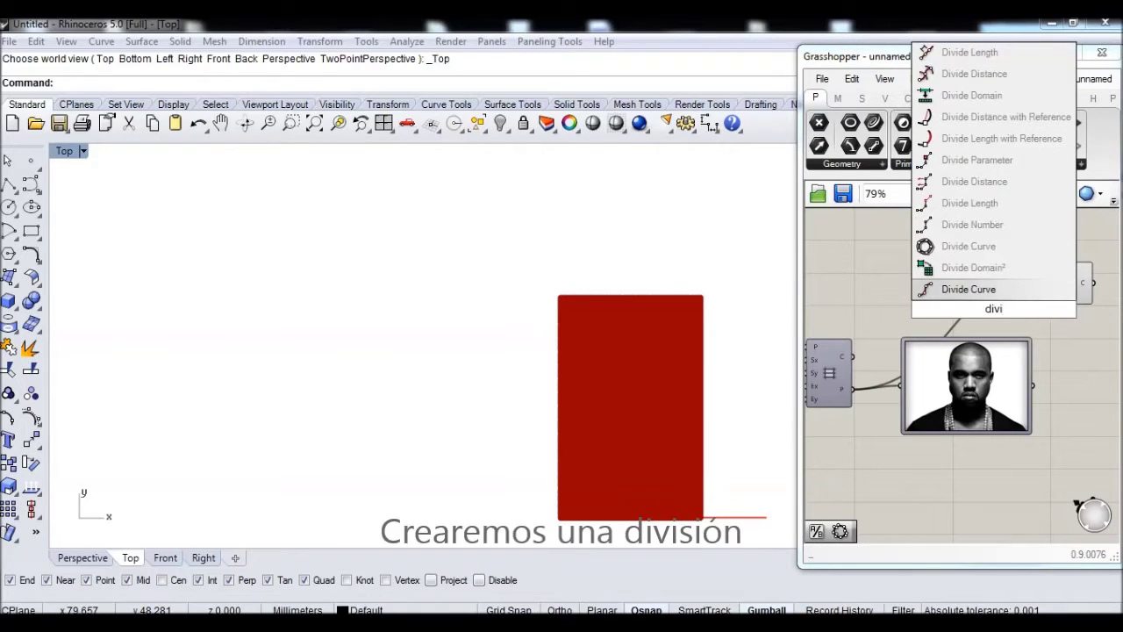
{"action": "key", "text": "Return"}
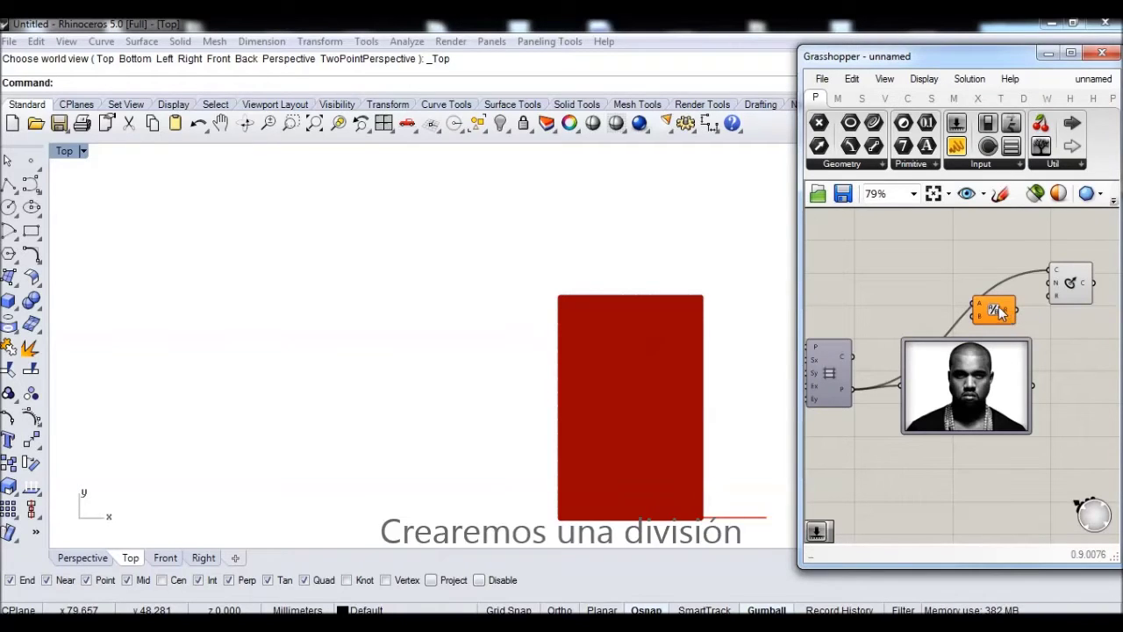
{"action": "left_click_drag", "start_coordinate": [996, 310], "coordinate": [1009, 310]}
{"action": "double_click", "coordinate": [932, 298]}
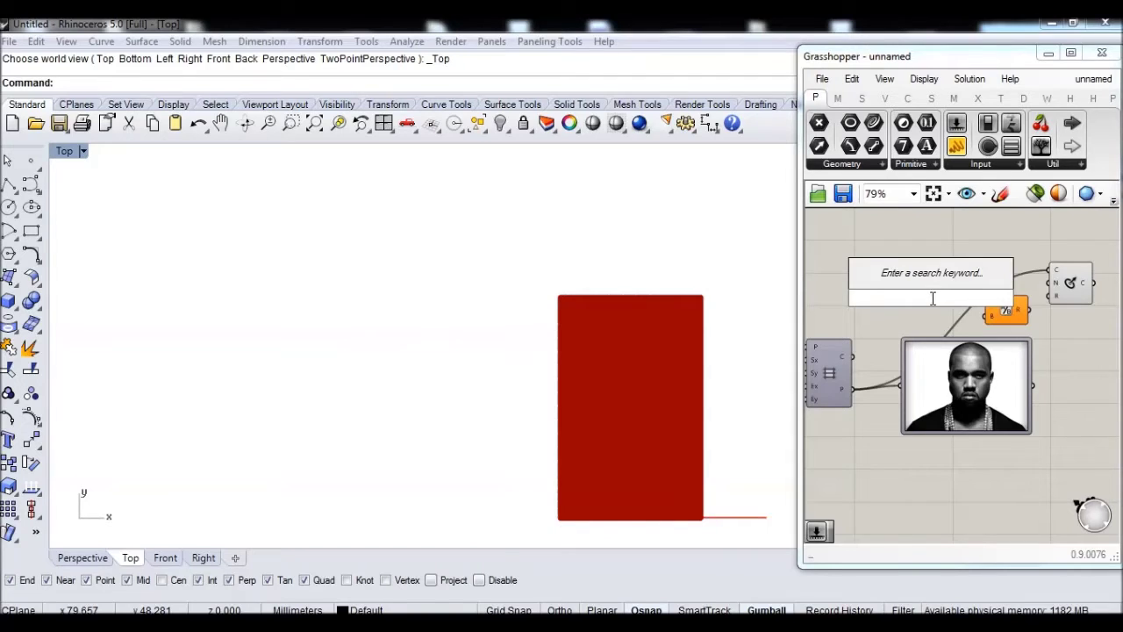
{"action": "type", "text": "15.000"}
{"action": "key", "text": "Return"}
Step: Wire the Image Sampler's output to Division's A, the 15.000 slider to B, and the result to Circle CNR's Radius
{"action": "left_click_drag", "start_coordinate": [945, 301], "coordinate": [1034, 386]}
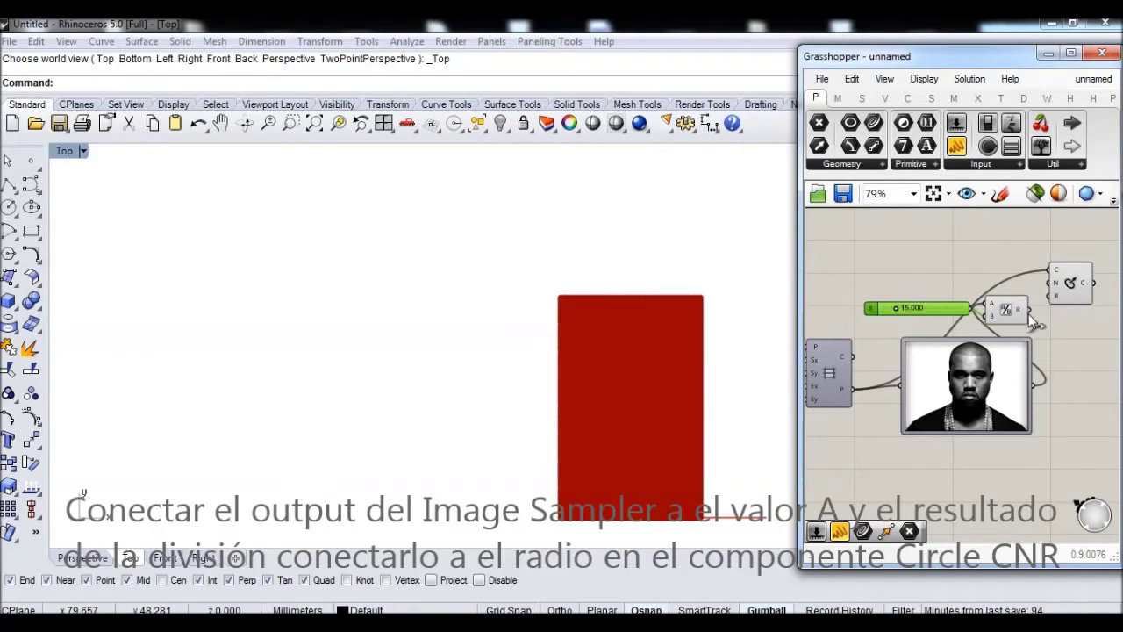
{"action": "left_click_drag", "start_coordinate": [1029, 309], "coordinate": [1044, 300]}
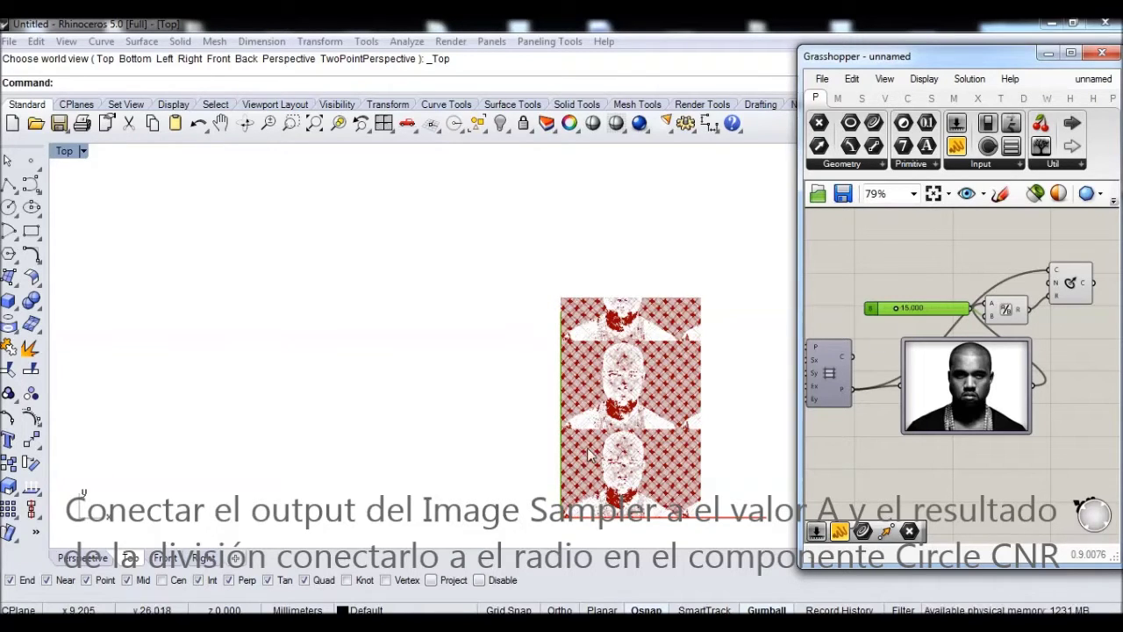
Step: Raise the Extent Y slider to 432 to make the grid of circles taller
{"action": "right_click_drag", "start_coordinate": [621, 491], "coordinate": [586, 444]}
{"action": "scroll", "coordinate": [586, 443], "scroll_direction": "up", "scroll_amount": 10}
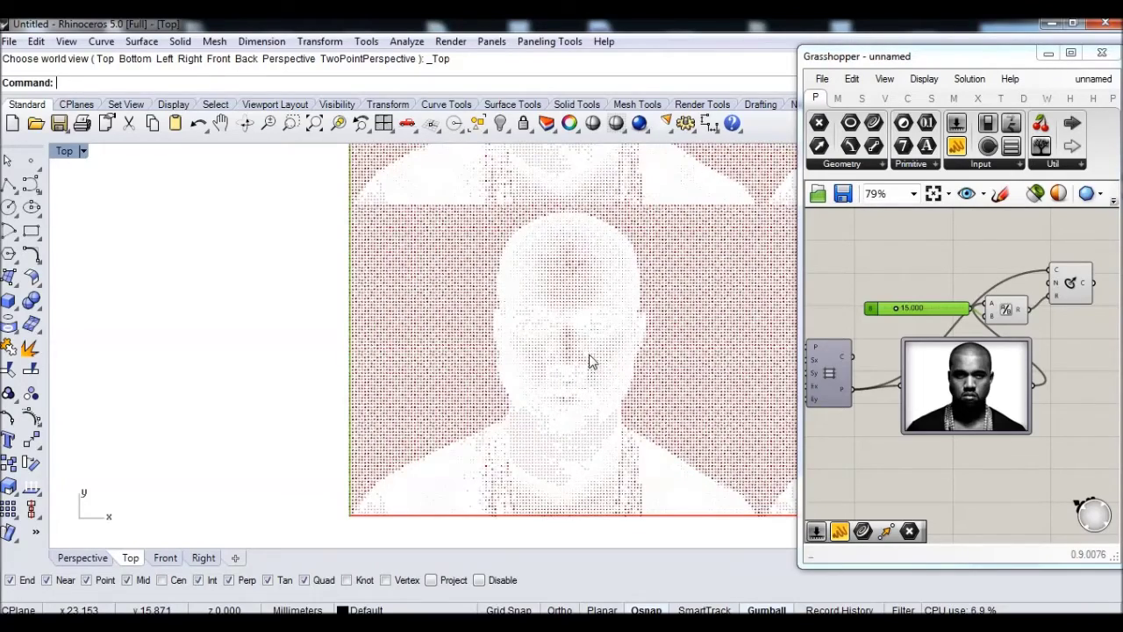
{"action": "scroll", "coordinate": [592, 357], "scroll_direction": "down", "scroll_amount": 5}
{"action": "right_click_drag", "start_coordinate": [596, 410], "coordinate": [587, 414]}
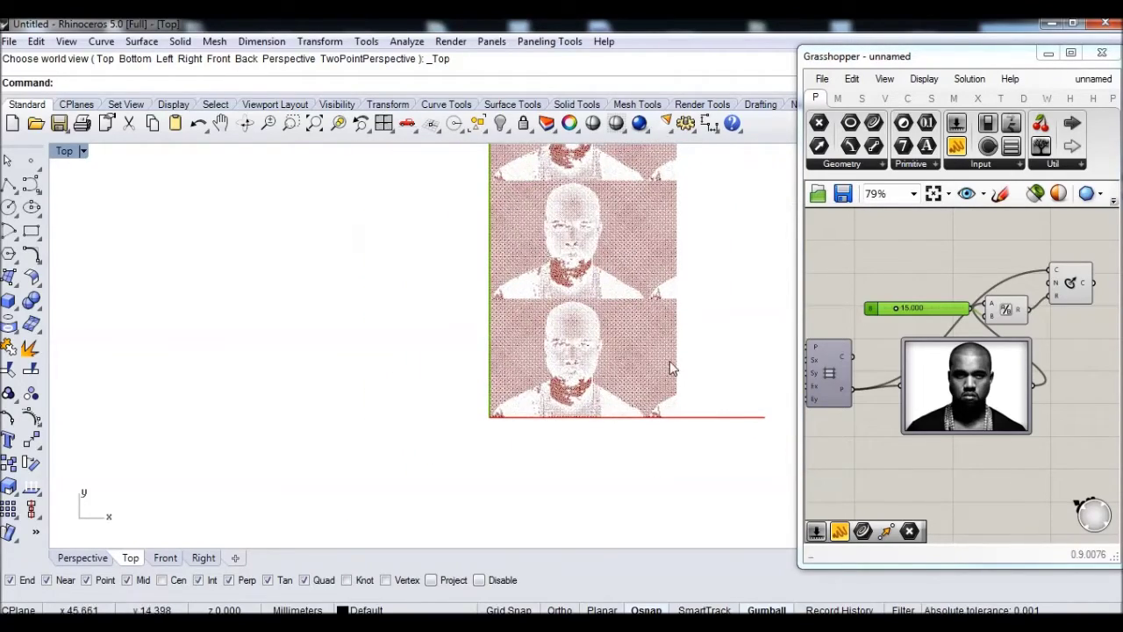
{"action": "scroll", "coordinate": [910, 386], "scroll_direction": "down", "scroll_amount": 2}
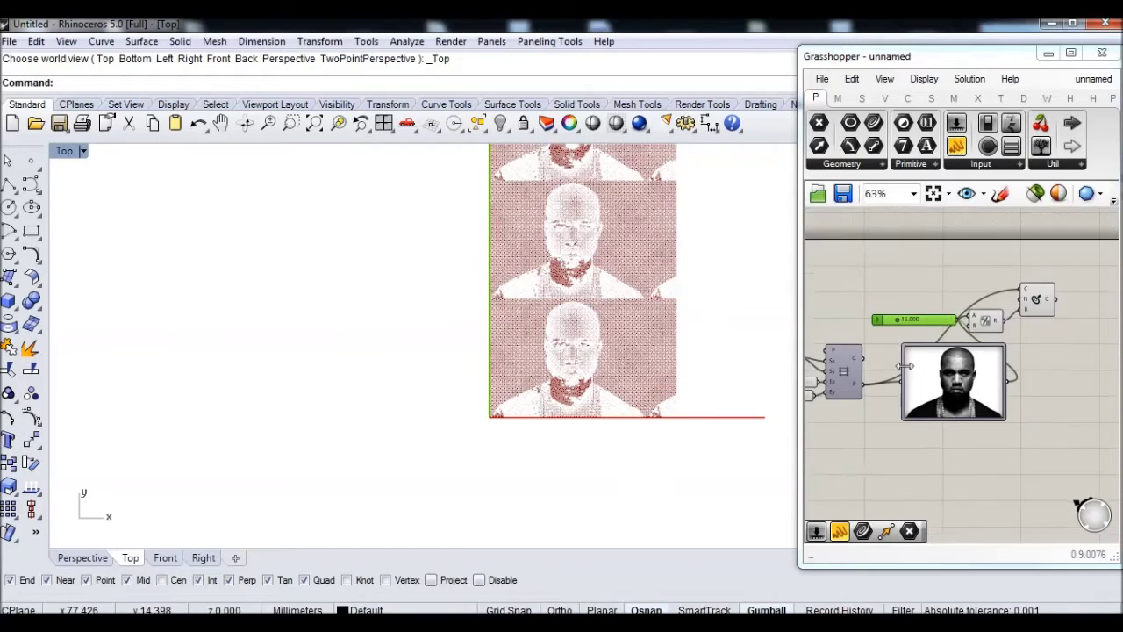
{"action": "right_click_drag", "start_coordinate": [830, 385], "coordinate": [884, 386]}
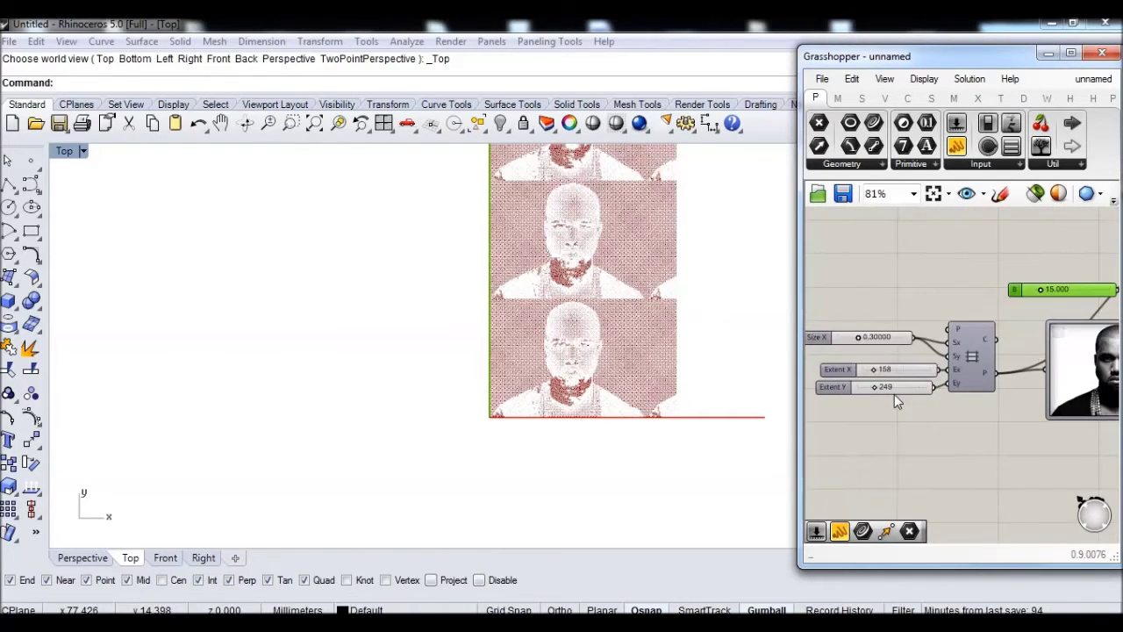
{"action": "scroll", "coordinate": [894, 394], "scroll_direction": "up", "scroll_amount": 2}
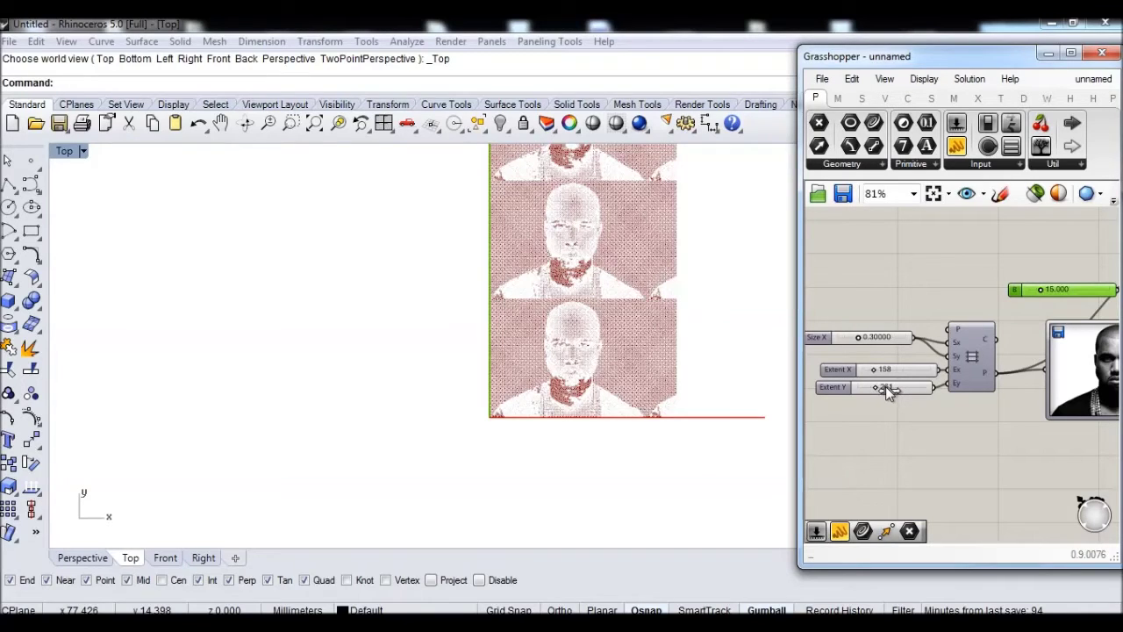
{"action": "left_click_drag", "start_coordinate": [888, 391], "coordinate": [890, 390]}
{"action": "left_click", "coordinate": [573, 395]}
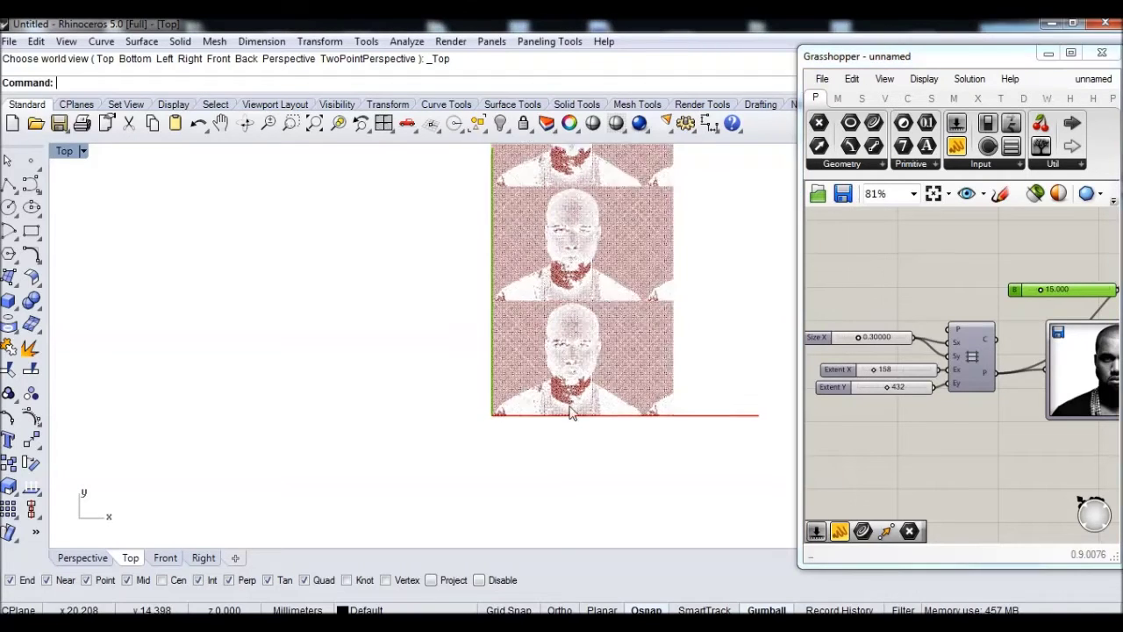
{"action": "scroll", "coordinate": [571, 413], "scroll_direction": "down", "scroll_amount": 5}
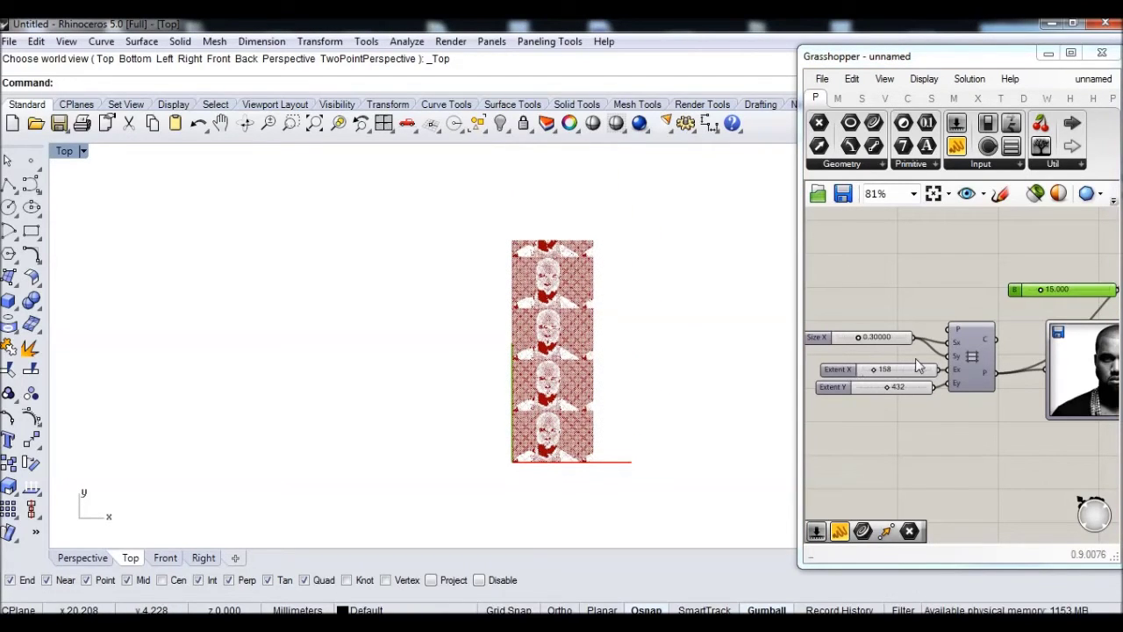
Step: Raise the Extent X slider to 515 to widen the grid of circles
{"action": "left_click", "coordinate": [876, 370]}
{"action": "left_click_drag", "start_coordinate": [880, 373], "coordinate": [907, 373]}
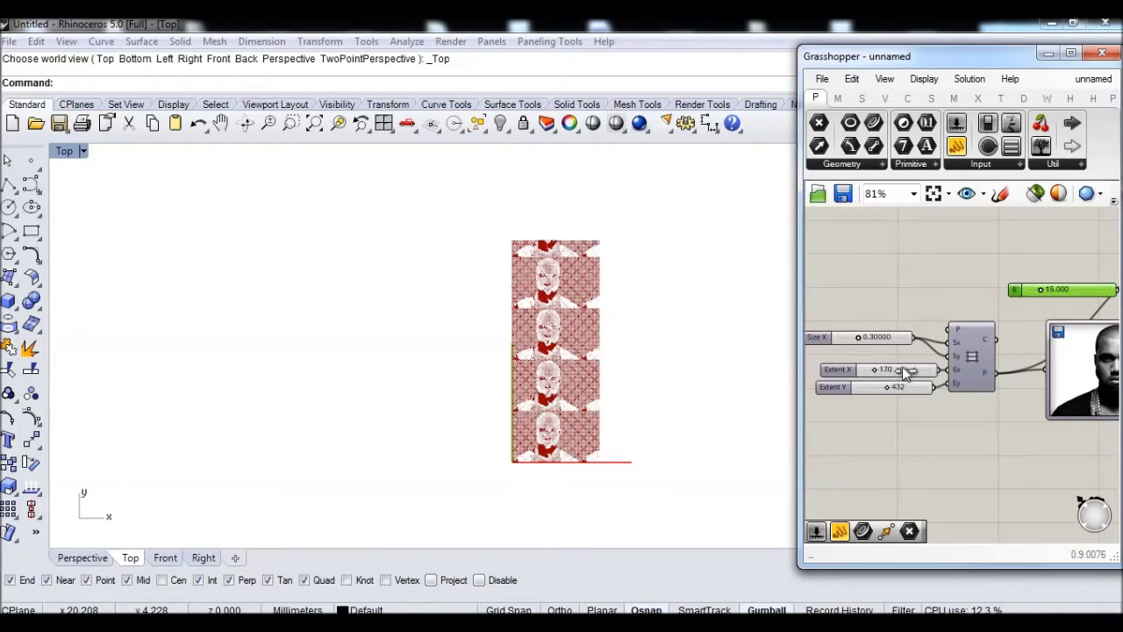
{"action": "left_click_drag", "start_coordinate": [906, 373], "coordinate": [898, 373]}
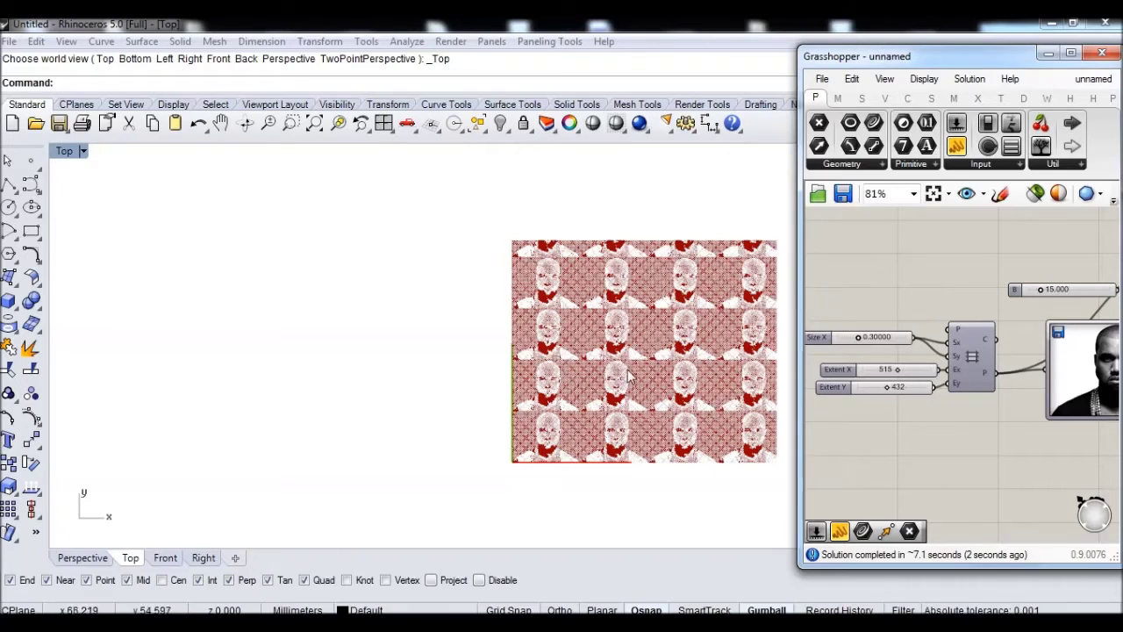
{"action": "left_click", "coordinate": [543, 365]}
{"action": "right_click_drag", "start_coordinate": [522, 356], "coordinate": [517, 355]}
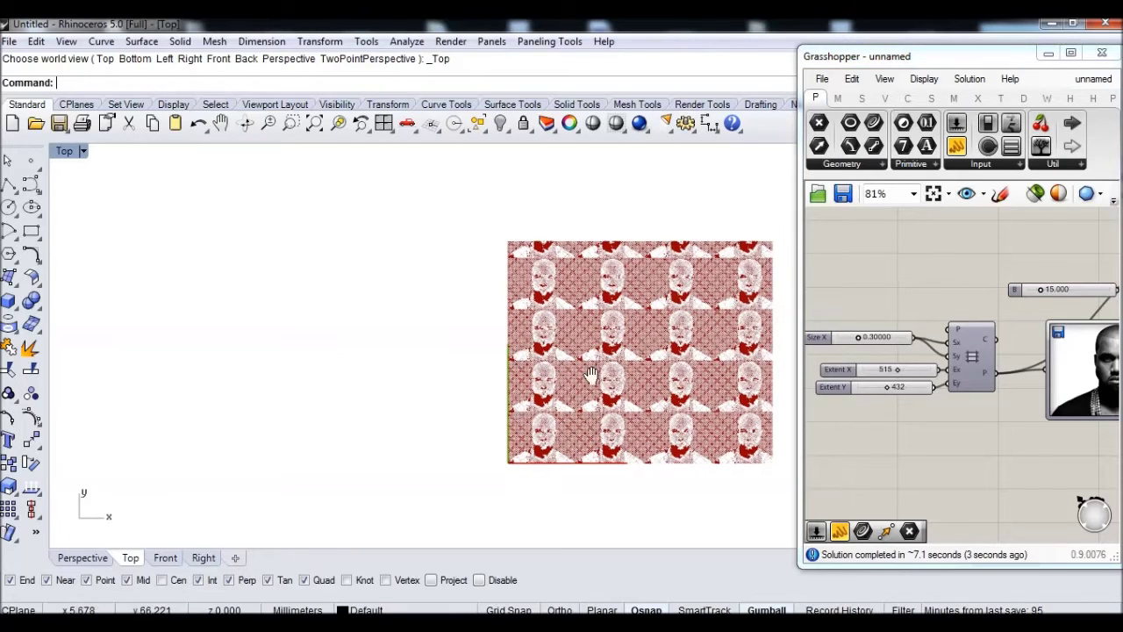
{"action": "right_click_drag", "start_coordinate": [576, 376], "coordinate": [566, 376]}
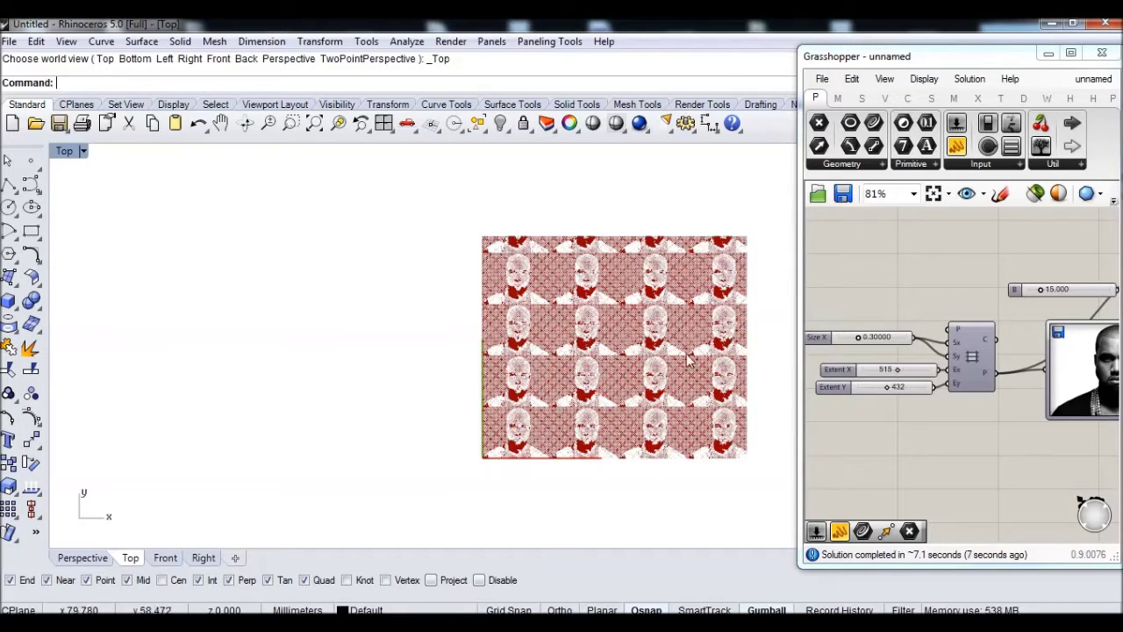
Step: Set the Image Sampler's tiling mode to Flip and inspect the mirrored portraits in the grid
{"action": "right_click_drag", "start_coordinate": [1044, 423], "coordinate": [1005, 420]}
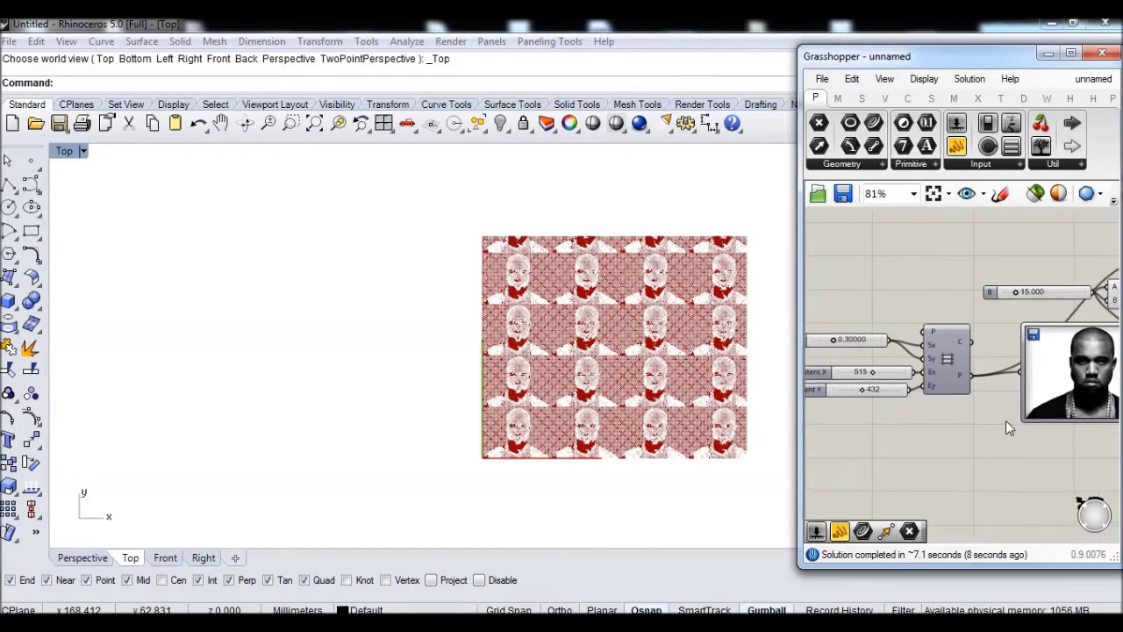
{"action": "right_click", "coordinate": [1056, 379]}
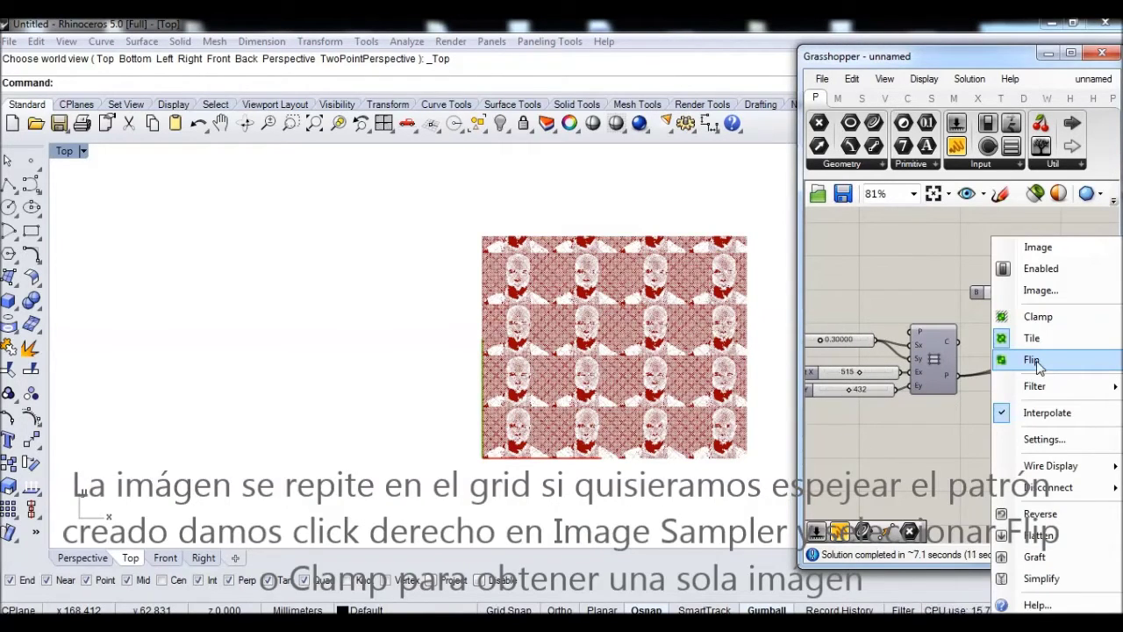
{"action": "left_click", "coordinate": [1033, 361]}
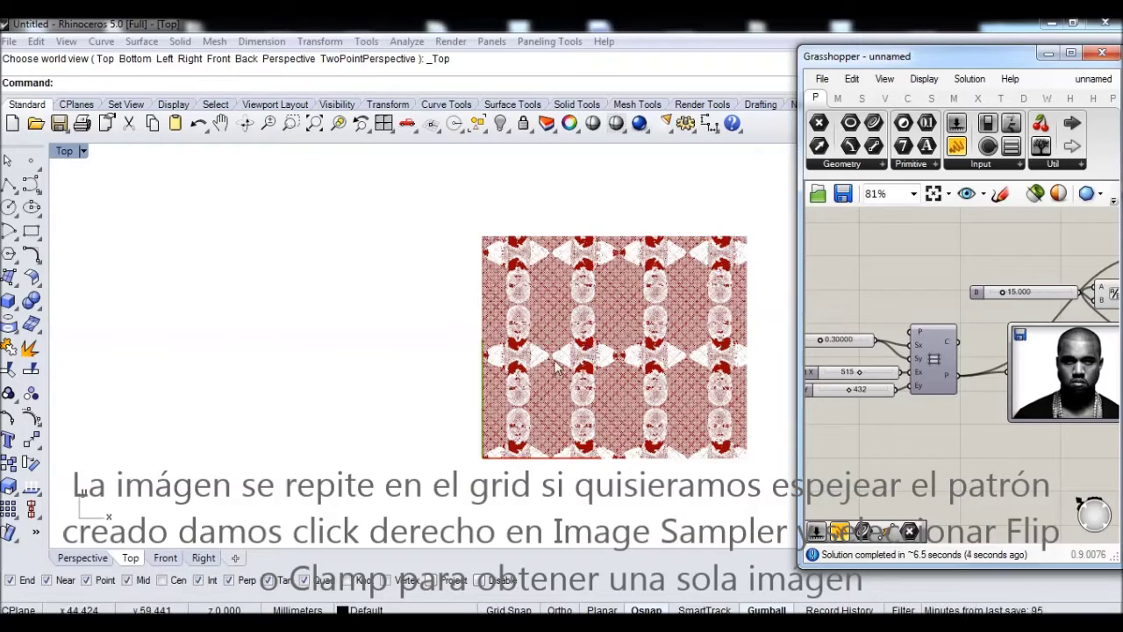
{"action": "scroll", "coordinate": [524, 323], "scroll_direction": "up", "scroll_amount": 1}
{"action": "scroll", "coordinate": [525, 323], "scroll_direction": "up", "scroll_amount": 3}
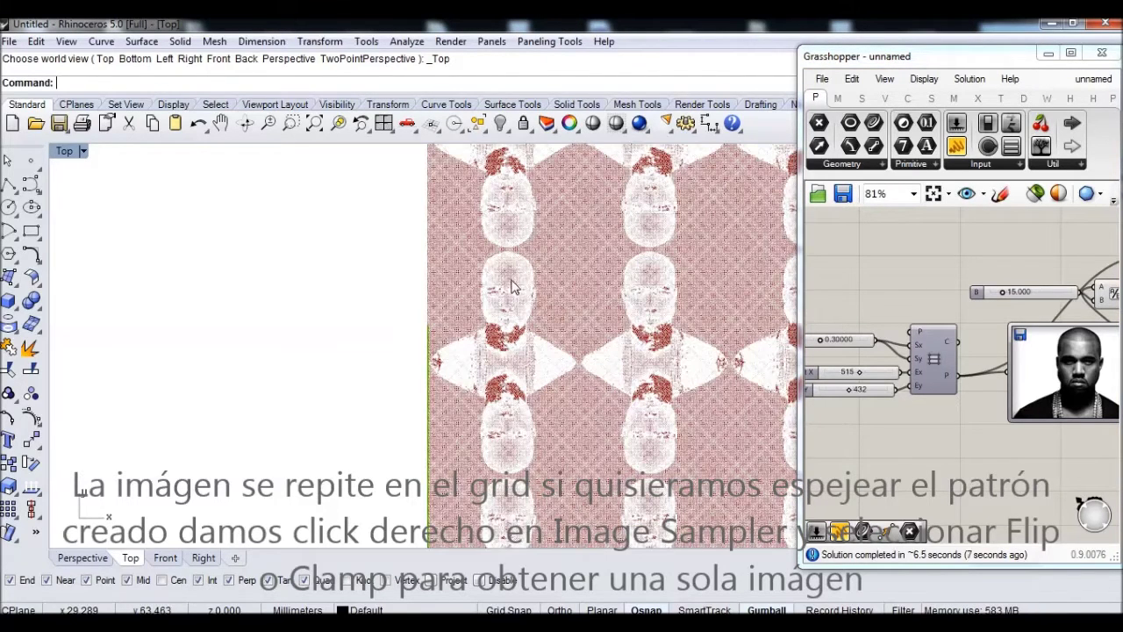
Step: Set the Image Sampler's tiling mode to Clamp and inspect the portrait near the grid's origin
{"action": "right_click", "coordinate": [1022, 368]}
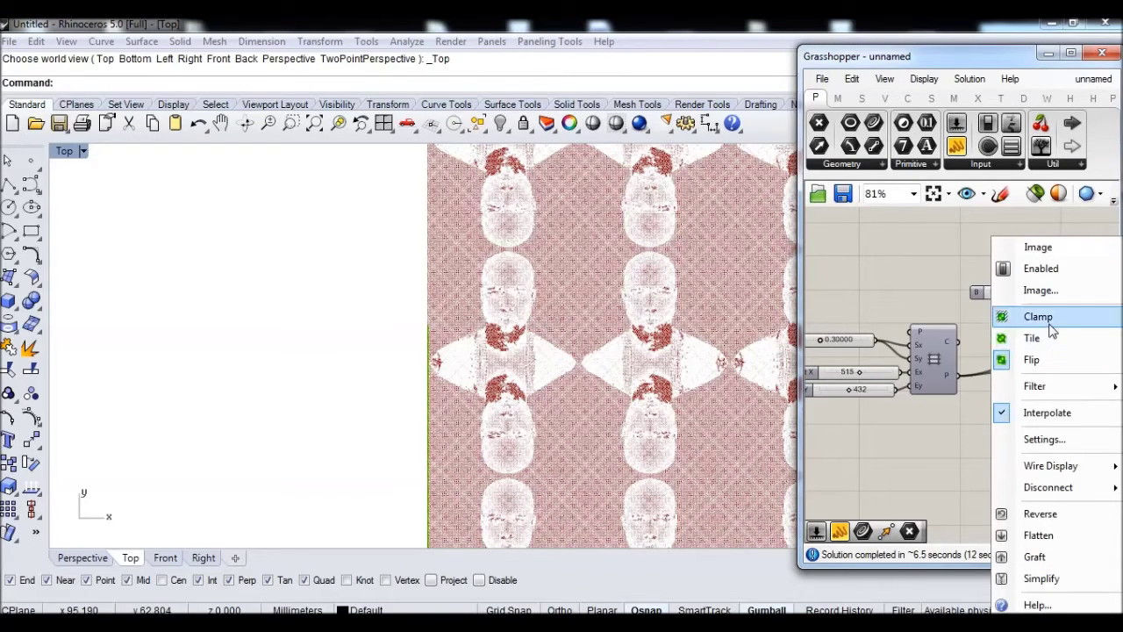
{"action": "left_click", "coordinate": [1041, 319]}
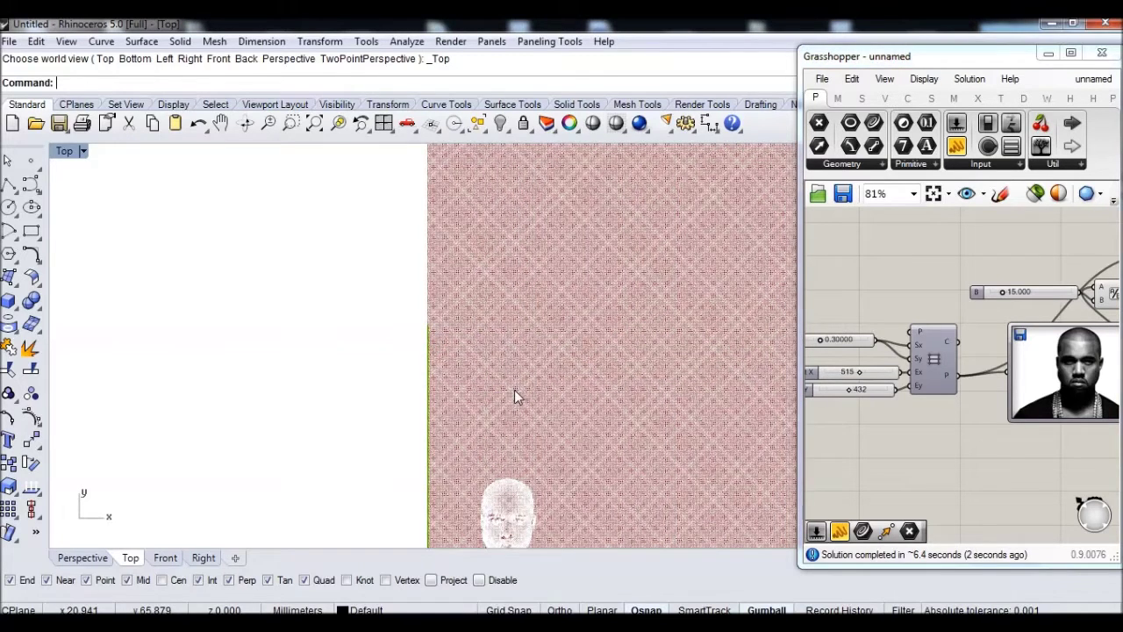
{"action": "scroll", "coordinate": [514, 389], "scroll_direction": "down", "scroll_amount": 2}
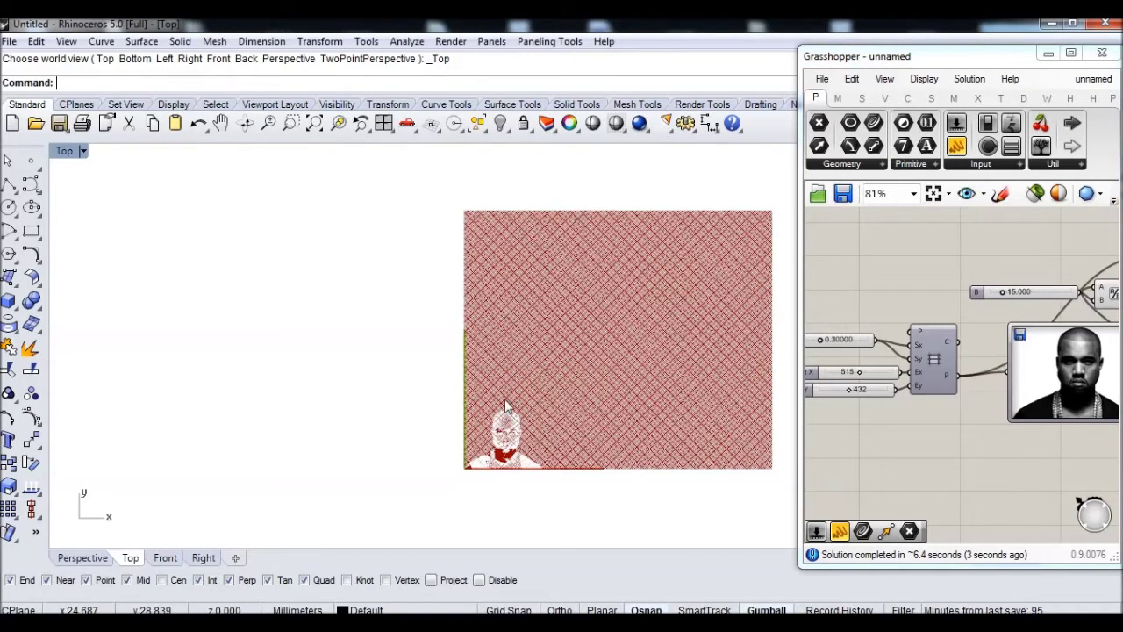
{"action": "scroll", "coordinate": [506, 356], "scroll_direction": "up", "scroll_amount": 1}
{"action": "scroll", "coordinate": [489, 333], "scroll_direction": "up", "scroll_amount": 1}
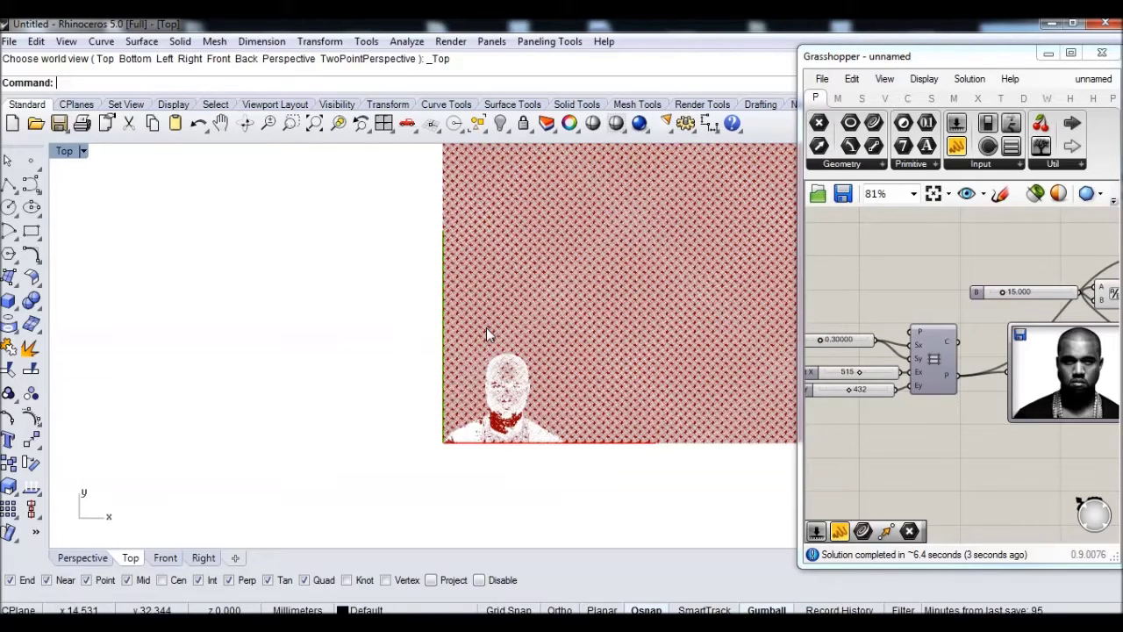
{"action": "scroll", "coordinate": [489, 333], "scroll_direction": "up", "scroll_amount": 1}
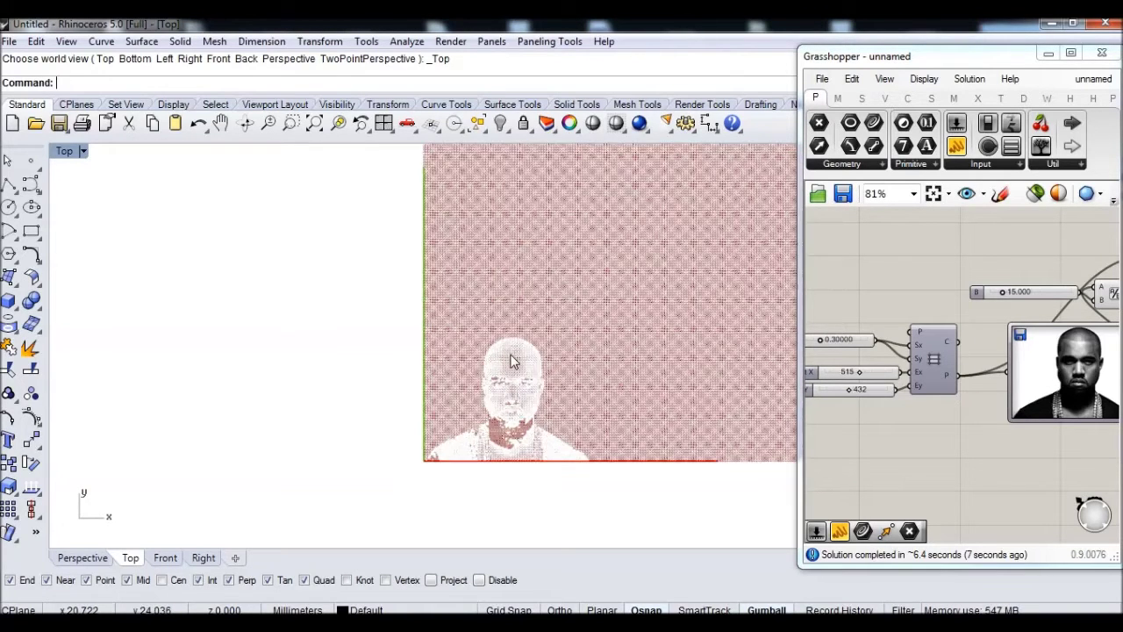
{"action": "scroll", "coordinate": [512, 360], "scroll_direction": "up", "scroll_amount": 1}
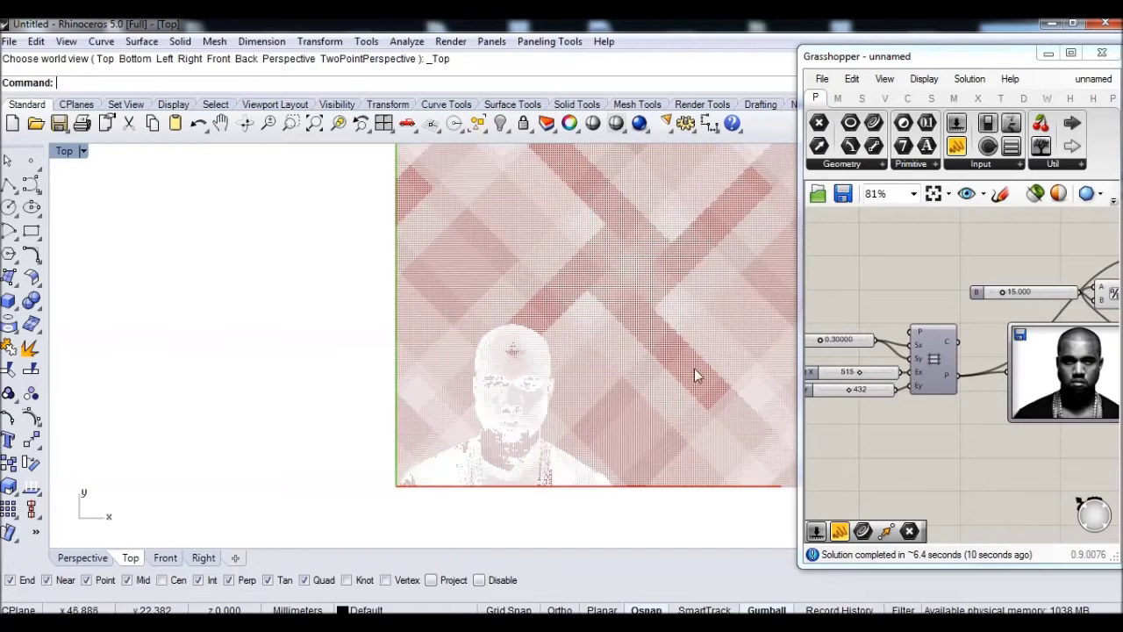
{"action": "scroll", "coordinate": [467, 386], "scroll_direction": "down", "scroll_amount": 1}
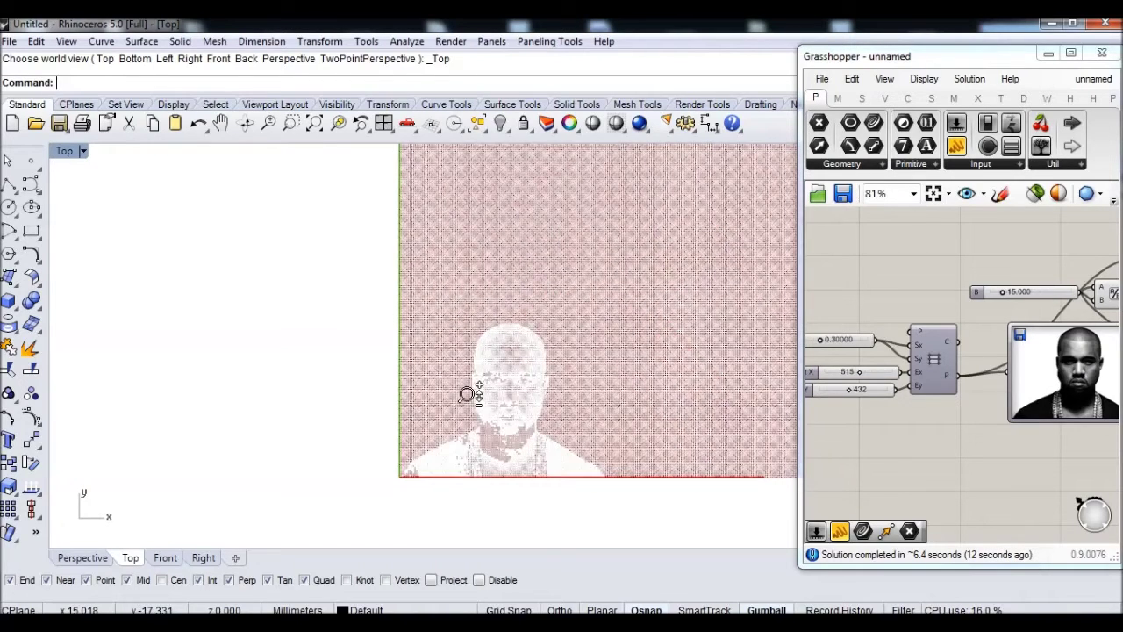
{"action": "scroll", "coordinate": [470, 394], "scroll_direction": "down", "scroll_amount": 1}
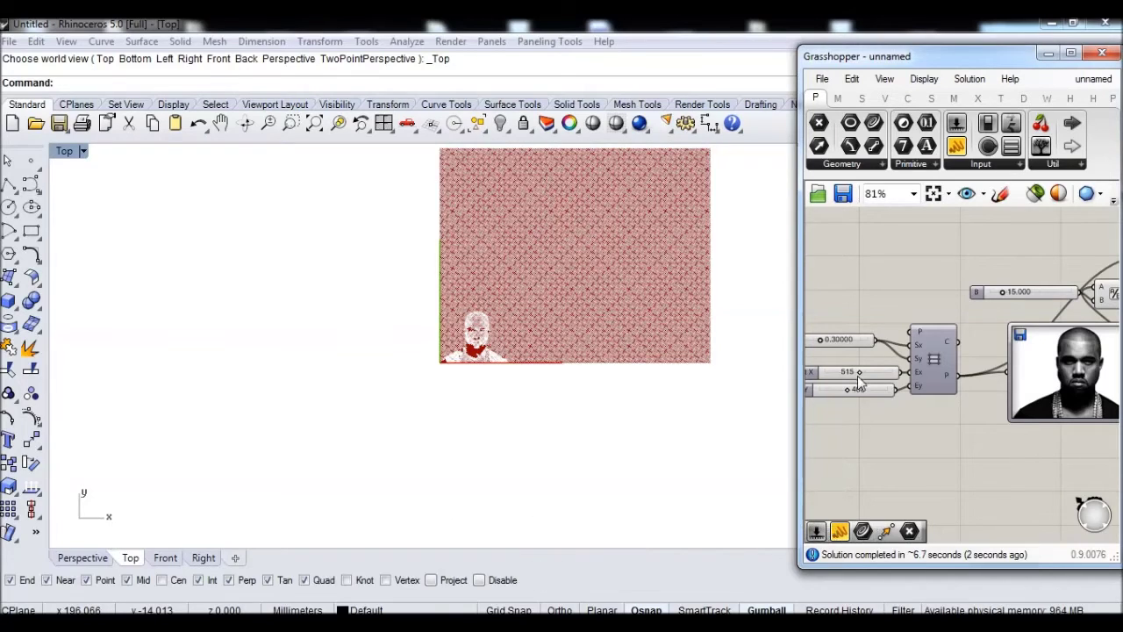
Step: Lower the Extent X slider to 467
{"action": "left_click_drag", "start_coordinate": [860, 378], "coordinate": [845, 375]}
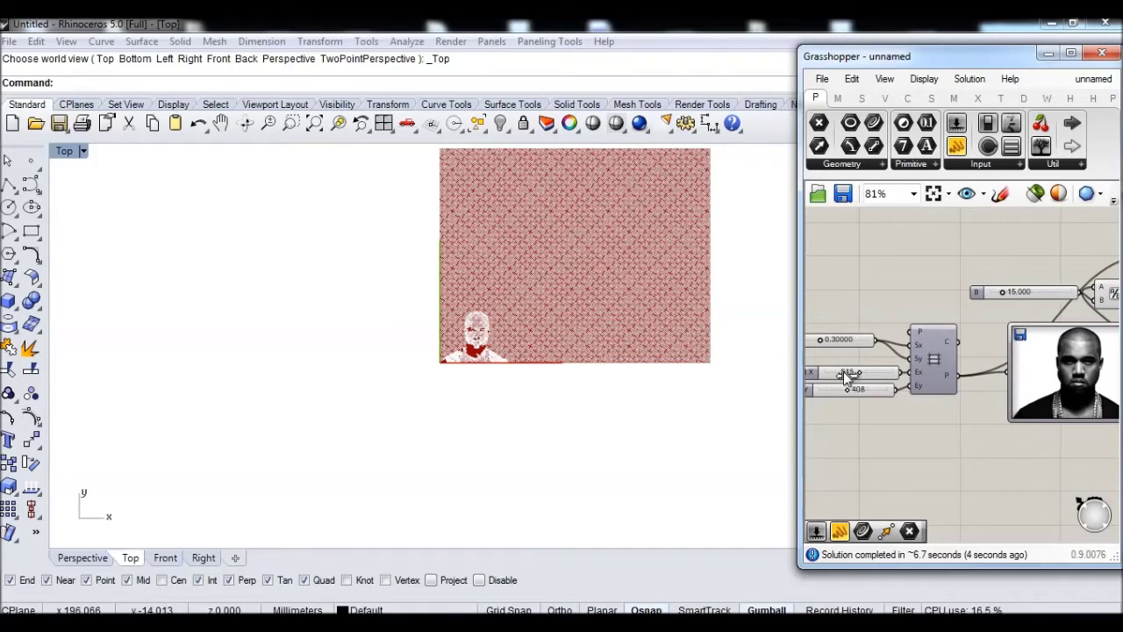
{"action": "left_click_drag", "start_coordinate": [845, 376], "coordinate": [841, 376]}
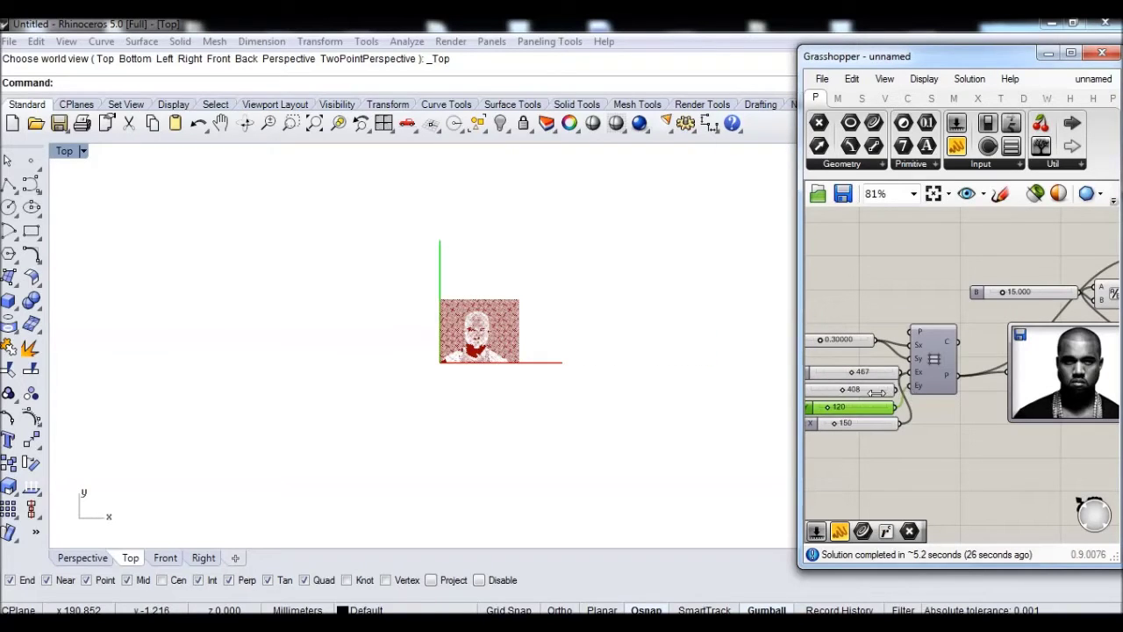
Step: Move the two disconnected sliders of 467 and 408 away from the rectangular grid component and delete them
{"action": "left_click_drag", "start_coordinate": [880, 413], "coordinate": [880, 263]}
{"action": "left_click_drag", "start_coordinate": [878, 368], "coordinate": [878, 260]}
{"action": "left_click", "coordinate": [918, 301]}
{"action": "left_click_drag", "start_coordinate": [932, 302], "coordinate": [867, 233]}
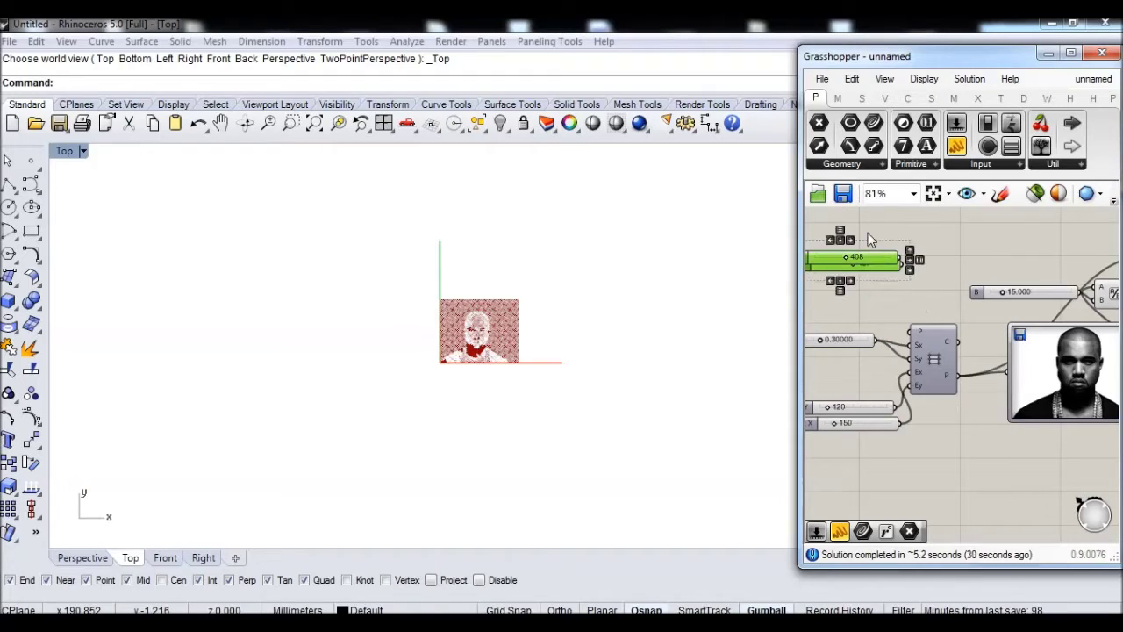
{"action": "left_click", "coordinate": [852, 79]}
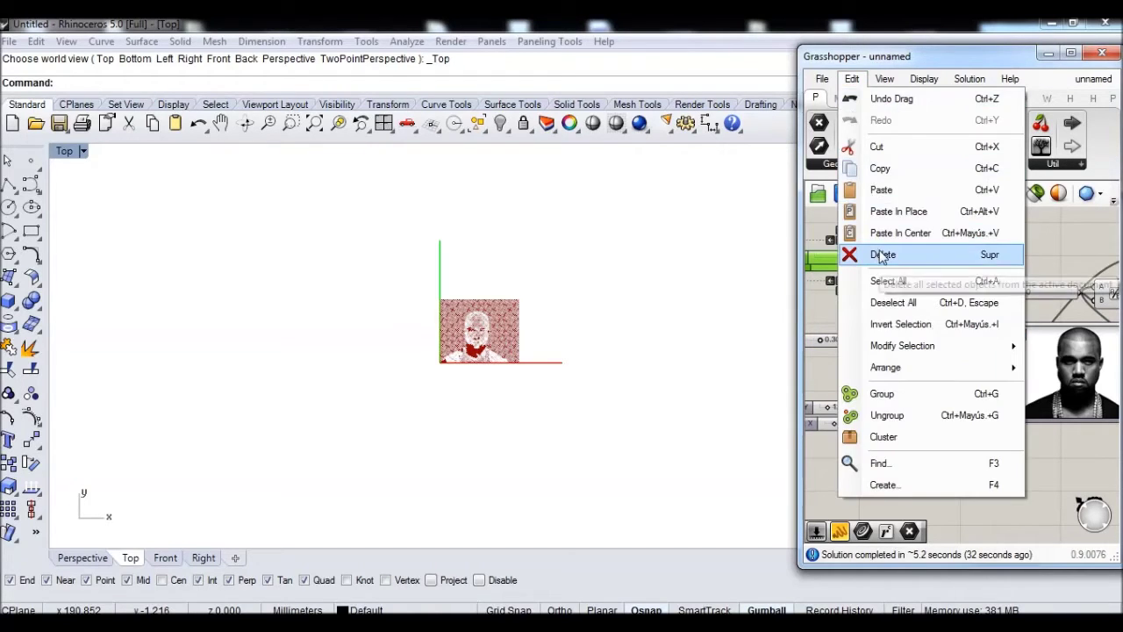
{"action": "left_click", "coordinate": [882, 254]}
{"action": "scroll", "coordinate": [494, 365], "scroll_direction": "up", "scroll_amount": 5}
{"action": "right_click_drag", "start_coordinate": [494, 365], "coordinate": [569, 376]}
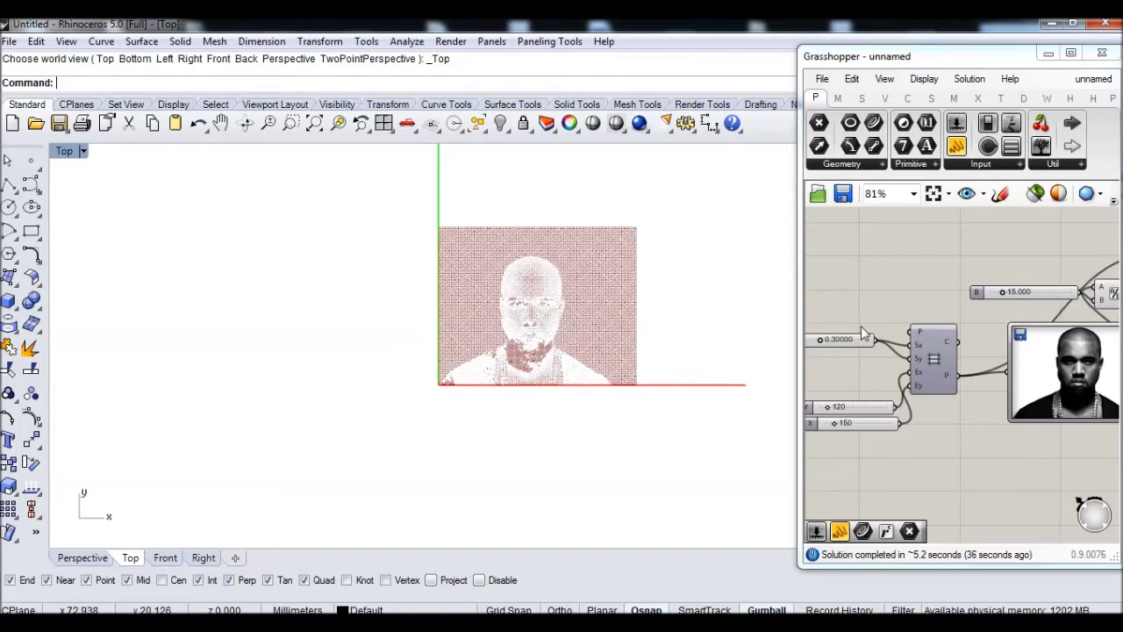
Step: Add another number slider of 120, wire it to the grid's Extent Y input, and lower it to 108
{"action": "double_click", "coordinate": [841, 457]}
{"action": "type", "text": "120"}
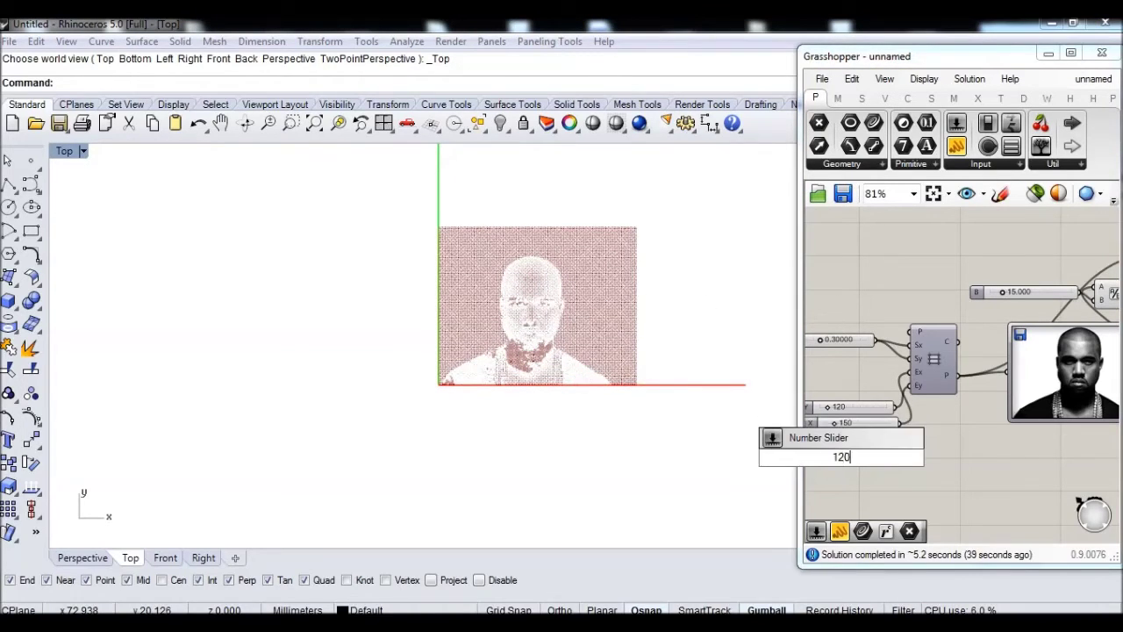
{"action": "key", "text": "Return"}
{"action": "left_click_drag", "start_coordinate": [899, 458], "coordinate": [907, 386]}
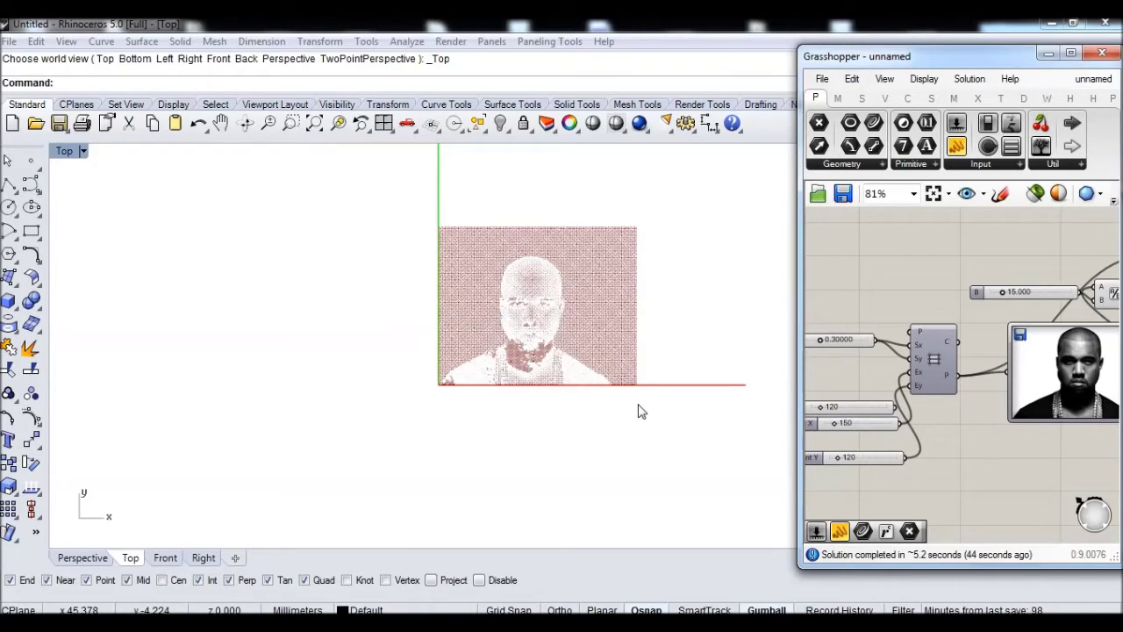
{"action": "left_click_drag", "start_coordinate": [875, 423], "coordinate": [860, 401]}
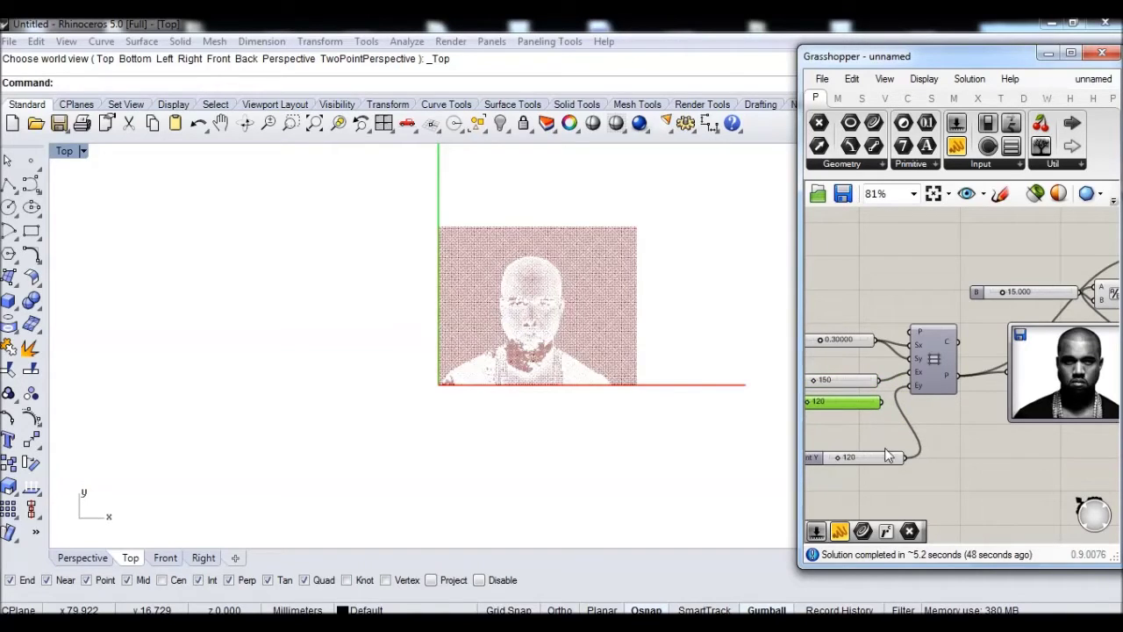
{"action": "left_click_drag", "start_coordinate": [885, 455], "coordinate": [918, 429]}
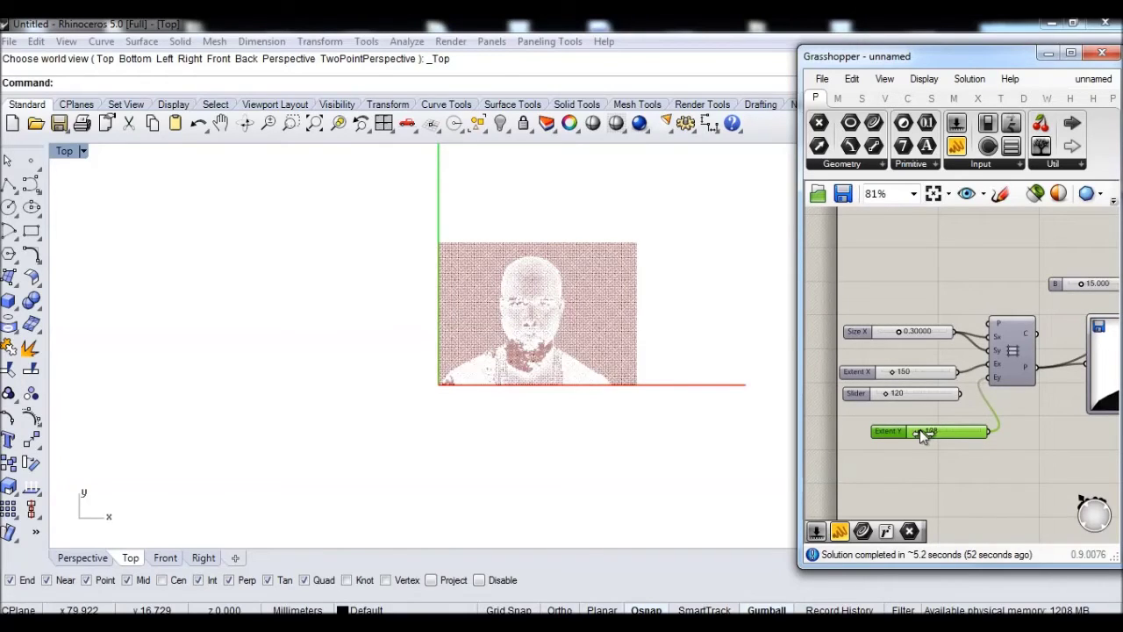
Step: Try a new number slider of 90 on the grid's Extent Y, and reconnect the original 120 slider in its place
{"action": "double_click", "coordinate": [930, 459]}
{"action": "type", "text": "slider"}
{"action": "key", "text": "Return"}
{"action": "left_click_drag", "start_coordinate": [989, 459], "coordinate": [992, 377]}
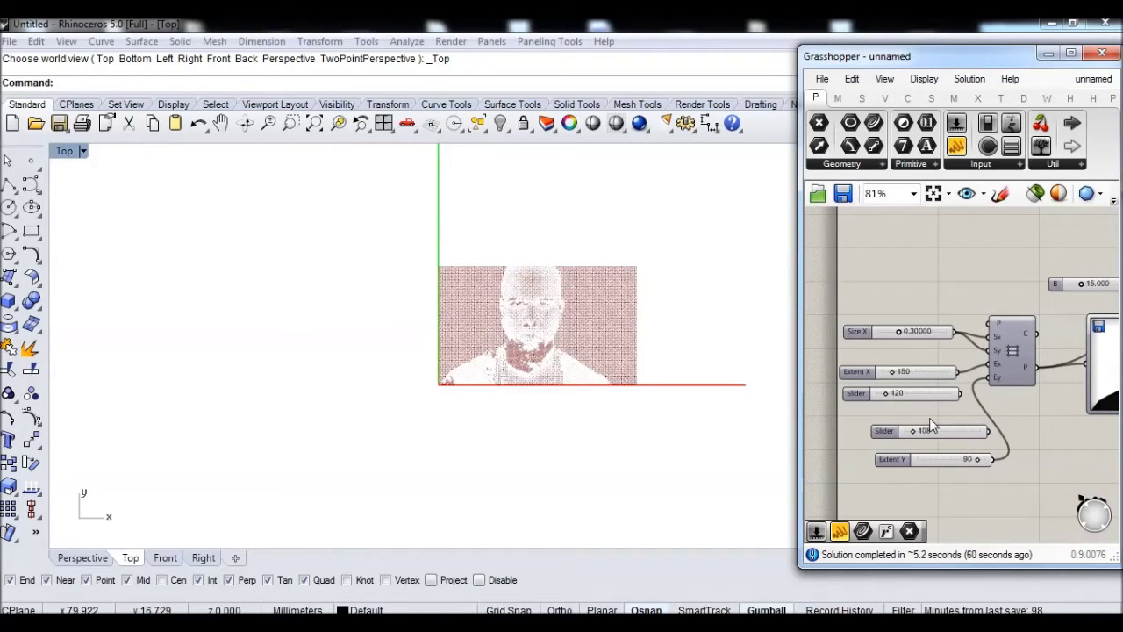
{"action": "left_click_drag", "start_coordinate": [964, 393], "coordinate": [992, 379]}
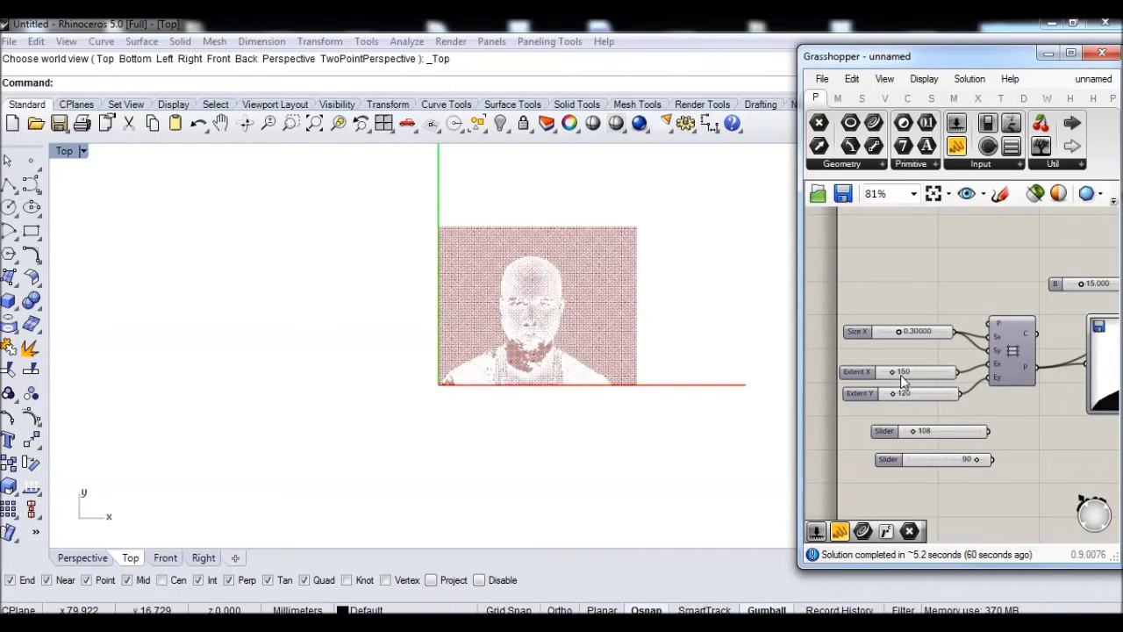
Step: Lower the Extent X slider to 113 and replace it on the grid's Extent X input with the 120 slider
{"action": "left_click_drag", "start_coordinate": [890, 373], "coordinate": [888, 371]}
{"action": "left_click_drag", "start_coordinate": [959, 394], "coordinate": [989, 377]}
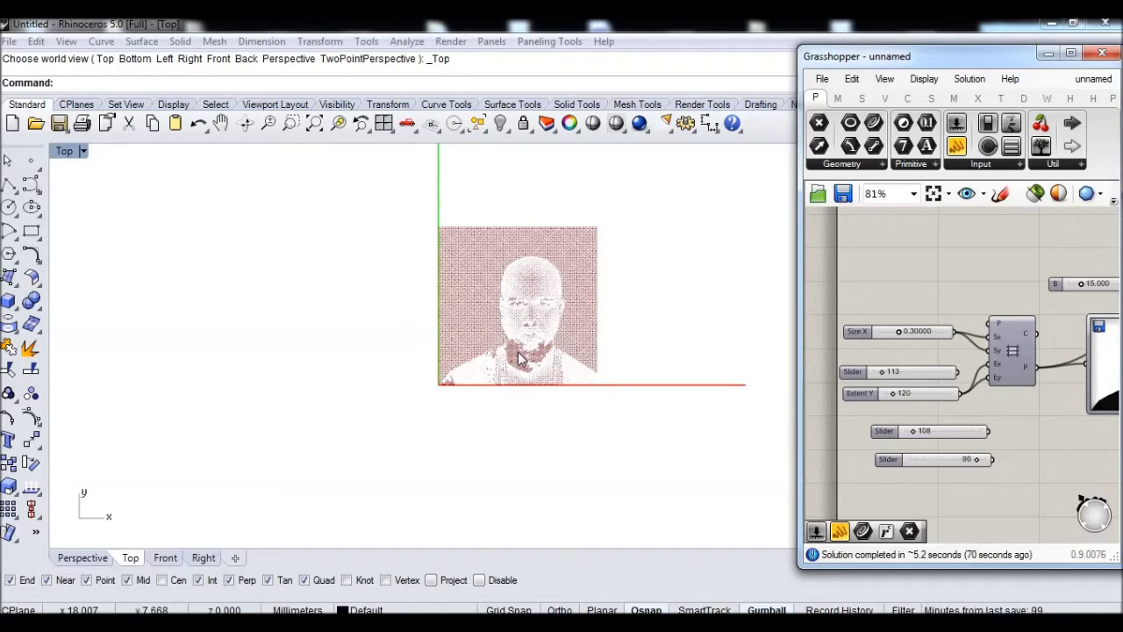
Step: Add a number slider of 130 and wire it to the grid's Extent X, keeping the 120 slider on Extent Y
{"action": "double_click", "coordinate": [934, 409]}
{"action": "type", "text": "130"}
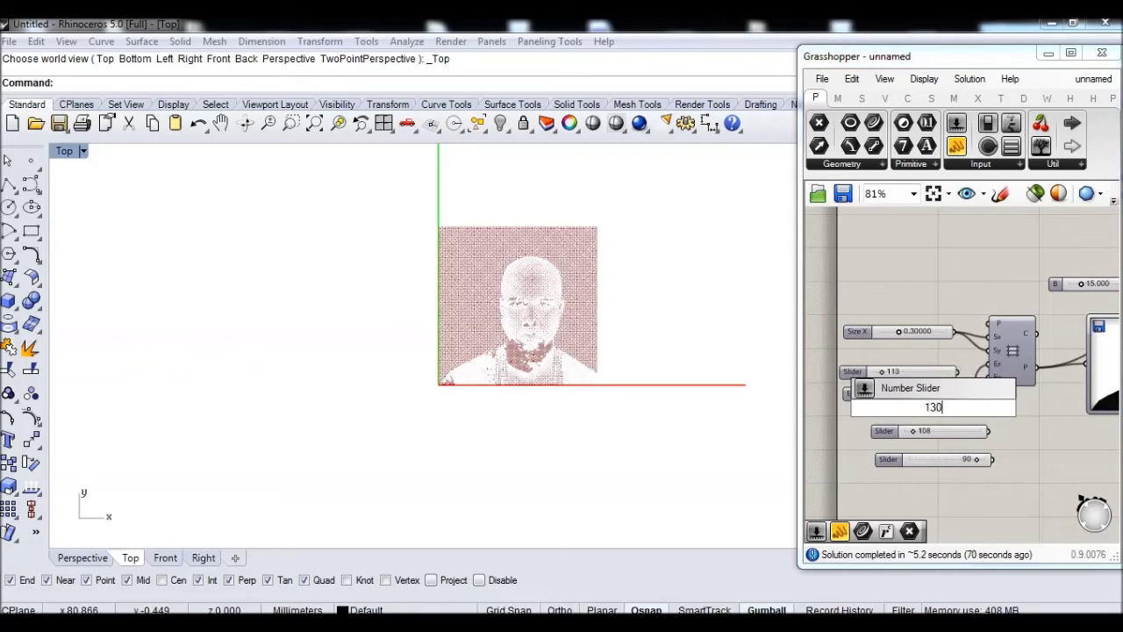
{"action": "key", "text": "Return"}
{"action": "left_click_drag", "start_coordinate": [989, 409], "coordinate": [989, 378]}
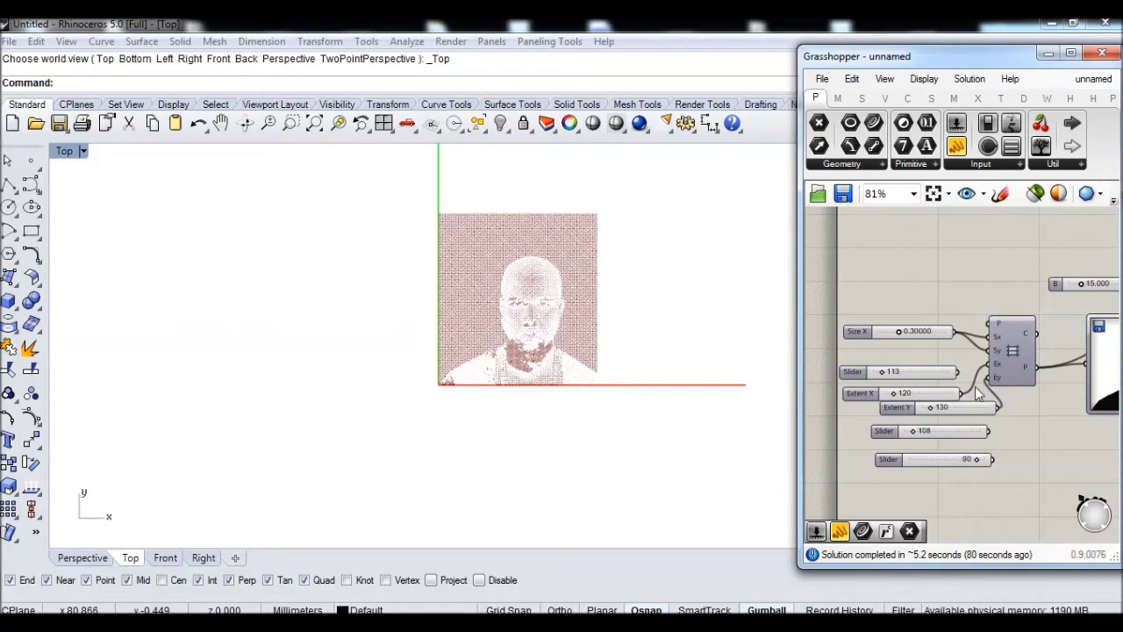
{"action": "left_click_drag", "start_coordinate": [960, 393], "coordinate": [989, 364]}
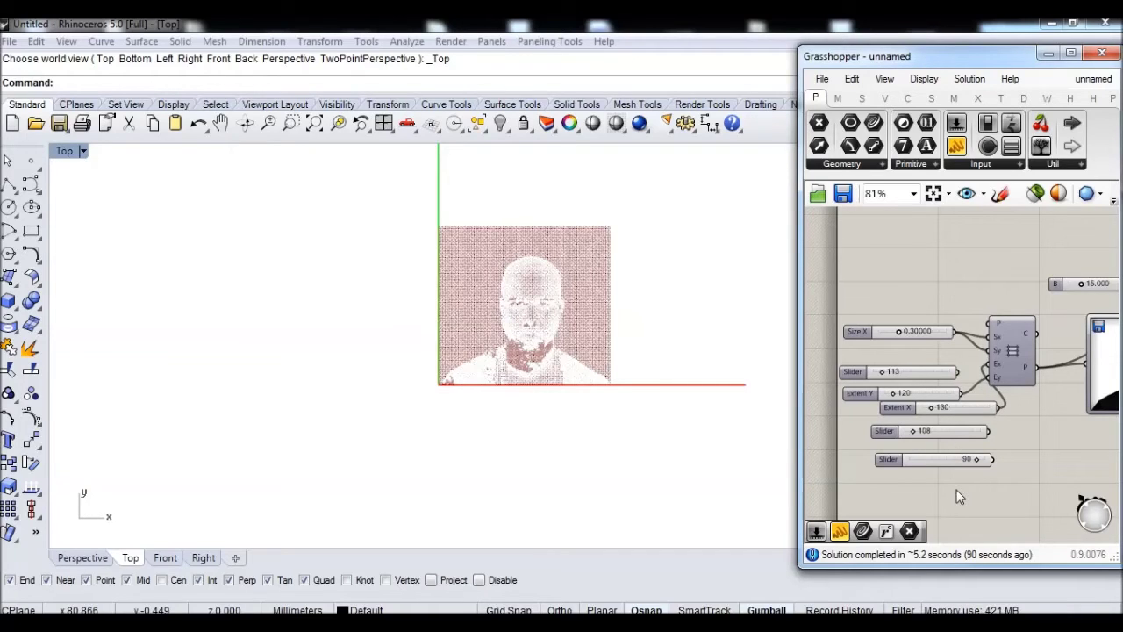
Step: Add a number slider of 135 and wire it to the grid's Extent X input
{"action": "double_click", "coordinate": [964, 278]}
{"action": "type", "text": "135"}
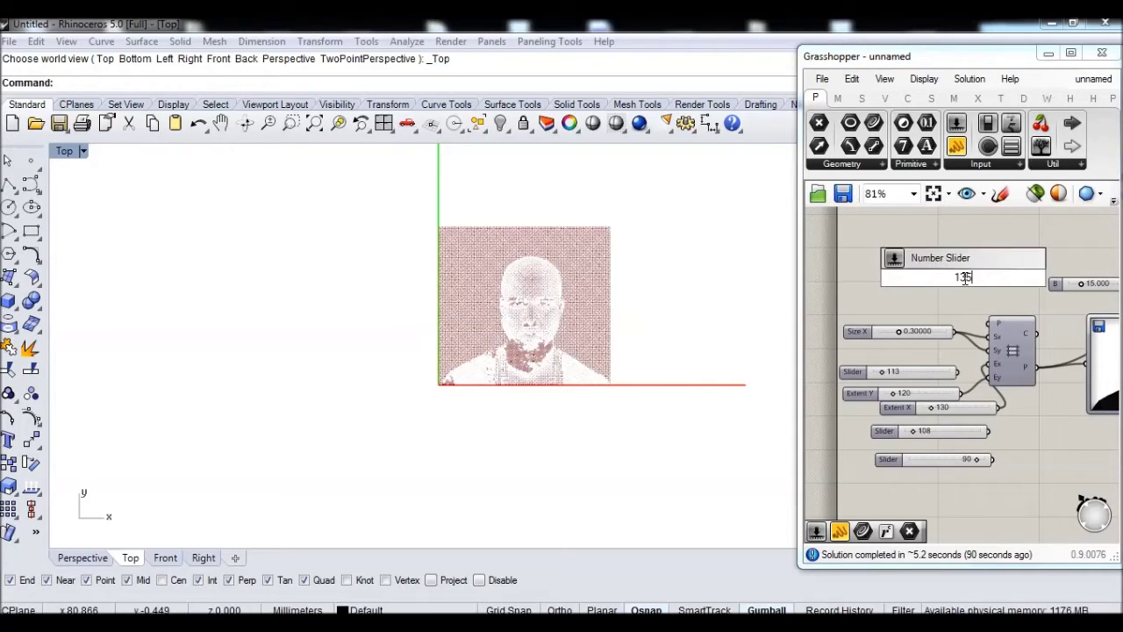
{"action": "key", "text": "Return"}
{"action": "left_click_drag", "start_coordinate": [948, 368], "coordinate": [982, 364]}
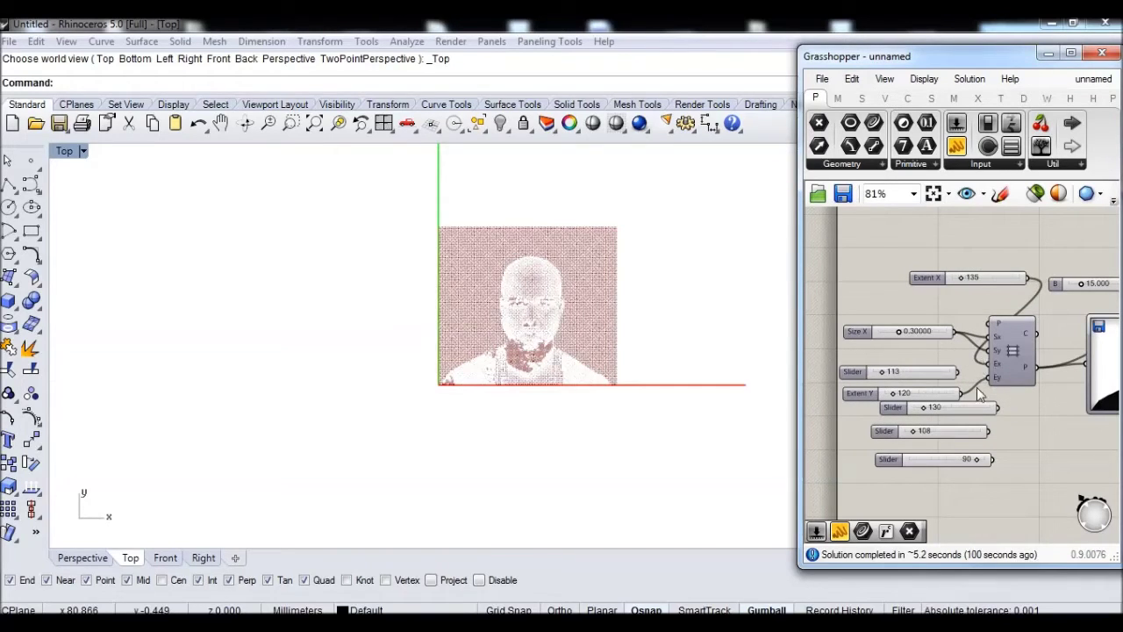
Step: Delete the unused sliders of 113, 130, 108 and 90, and line up the two extent sliders beside the grid component
{"action": "left_click_drag", "start_coordinate": [980, 280], "coordinate": [953, 431]}
{"action": "left_click_drag", "start_coordinate": [994, 489], "coordinate": [871, 400]}
{"action": "left_click", "coordinate": [852, 79]}
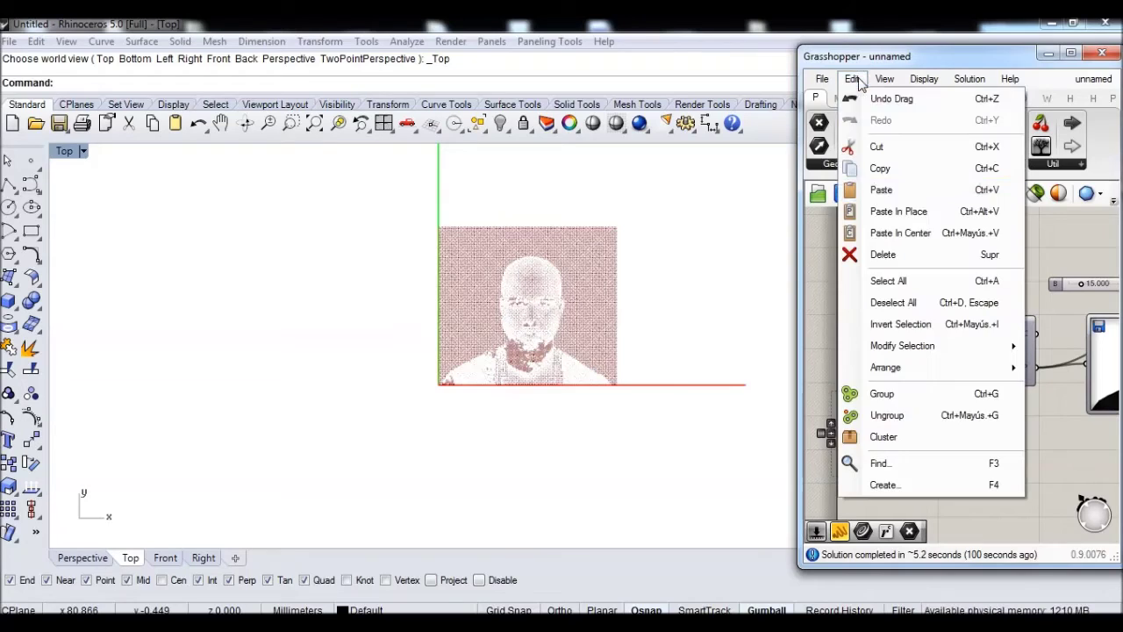
{"action": "left_click", "coordinate": [878, 253]}
{"action": "left_click_drag", "start_coordinate": [945, 372], "coordinate": [939, 399]}
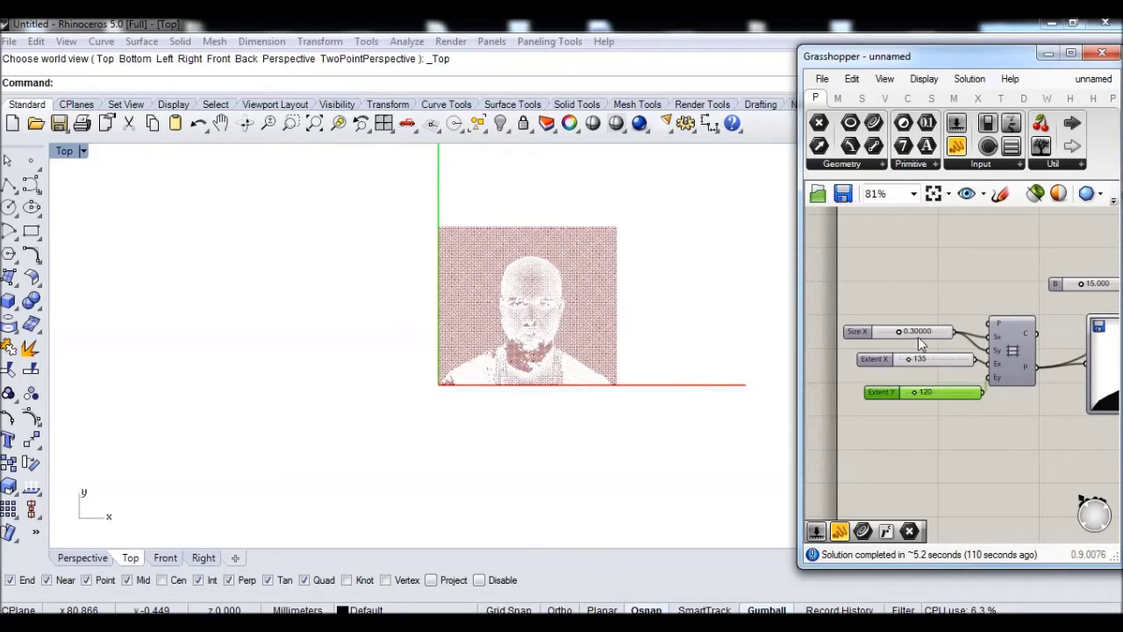
Step: Inspect the portrait, move the Extent Y slider slightly down, and lower its value to 95
{"action": "scroll", "coordinate": [564, 355], "scroll_direction": "up", "scroll_amount": 4}
{"action": "scroll", "coordinate": [546, 296], "scroll_direction": "up", "scroll_amount": 3}
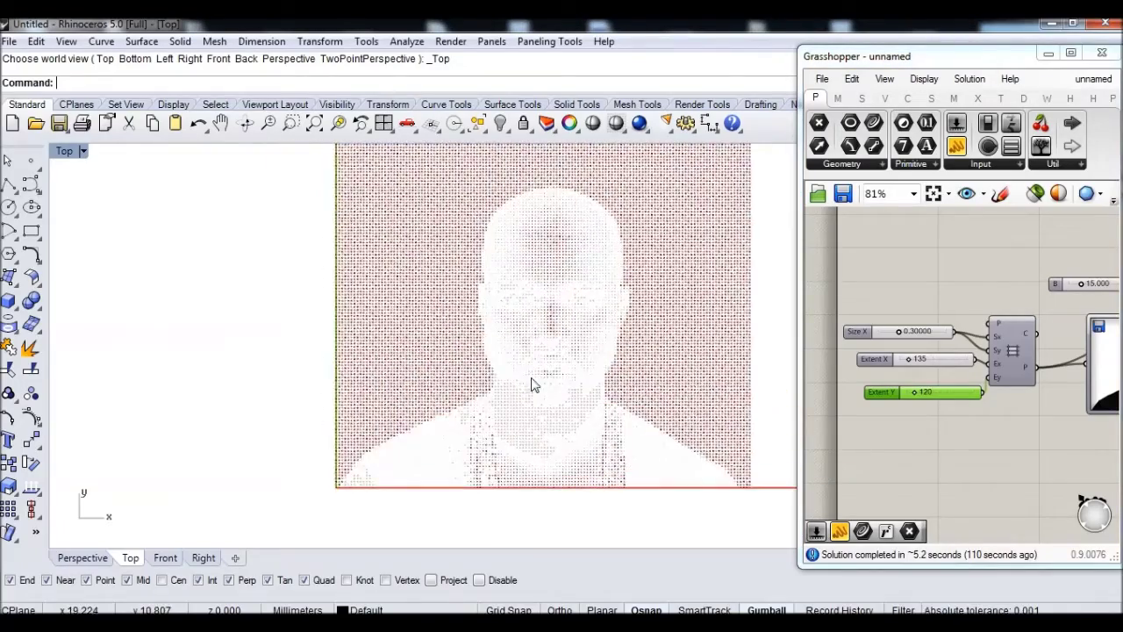
{"action": "scroll", "coordinate": [540, 369], "scroll_direction": "down", "scroll_amount": 6}
{"action": "scroll", "coordinate": [550, 428], "scroll_direction": "up", "scroll_amount": 1}
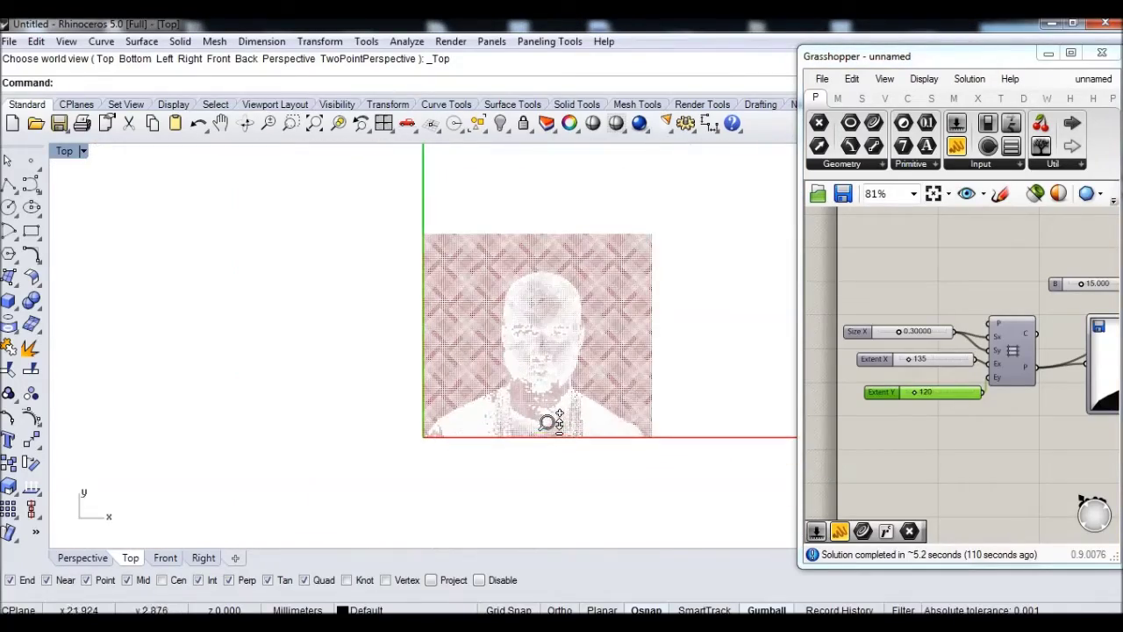
{"action": "left_click_drag", "start_coordinate": [960, 394], "coordinate": [956, 414]}
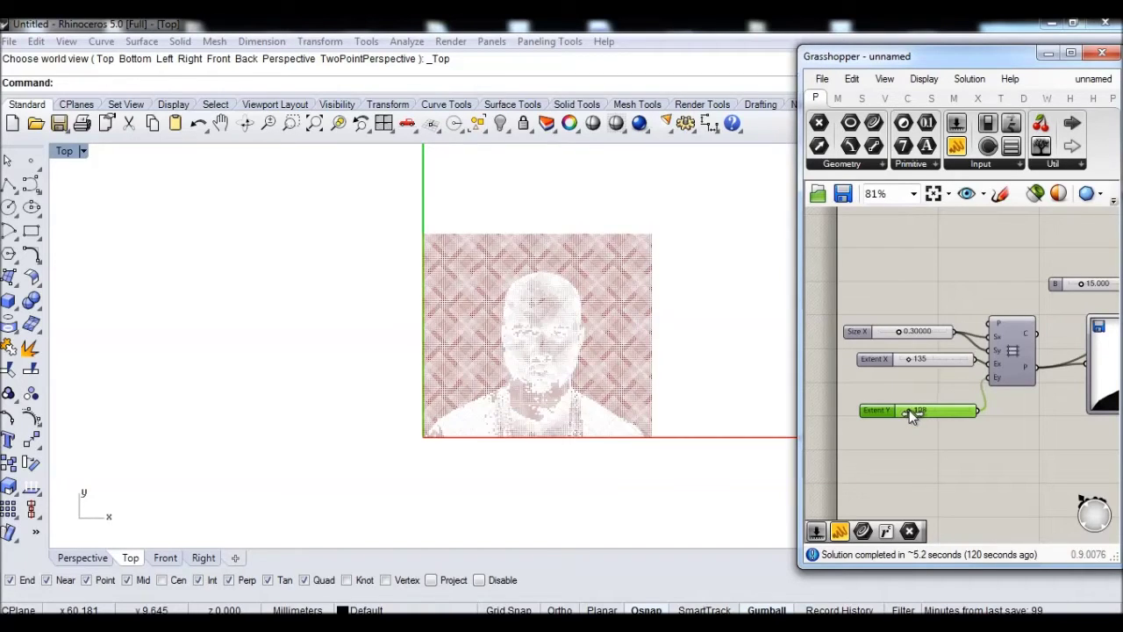
{"action": "left_click_drag", "start_coordinate": [909, 410], "coordinate": [908, 410]}
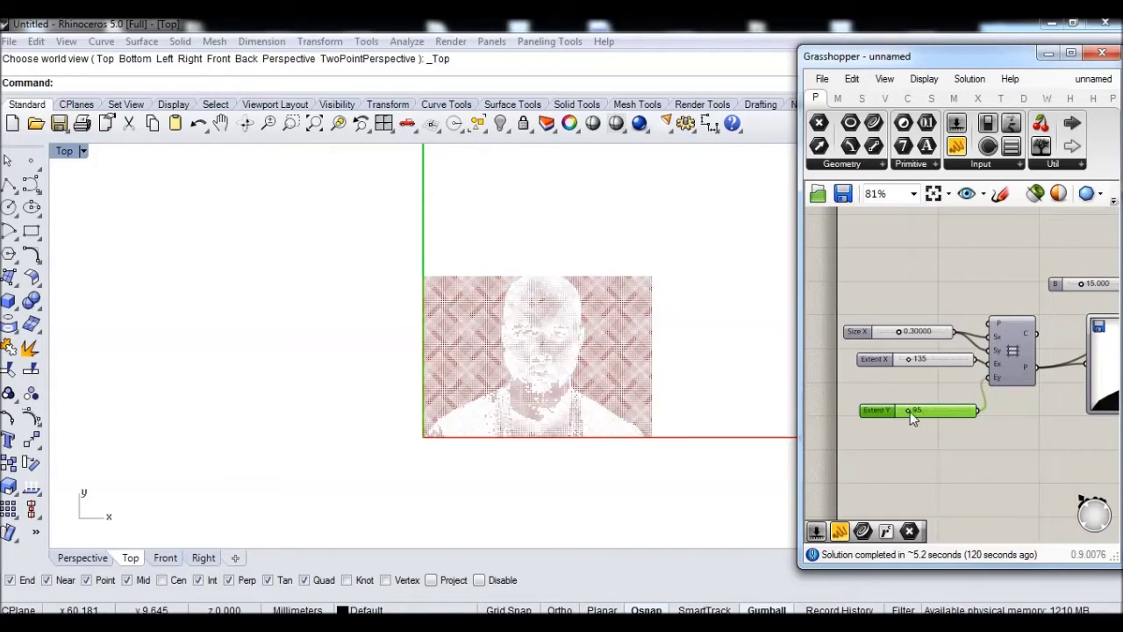
Step: Set the grid's Extent Y slider to 107 and check how the full head fits in the circle grid
{"action": "left_click_drag", "start_coordinate": [911, 411], "coordinate": [912, 410]}
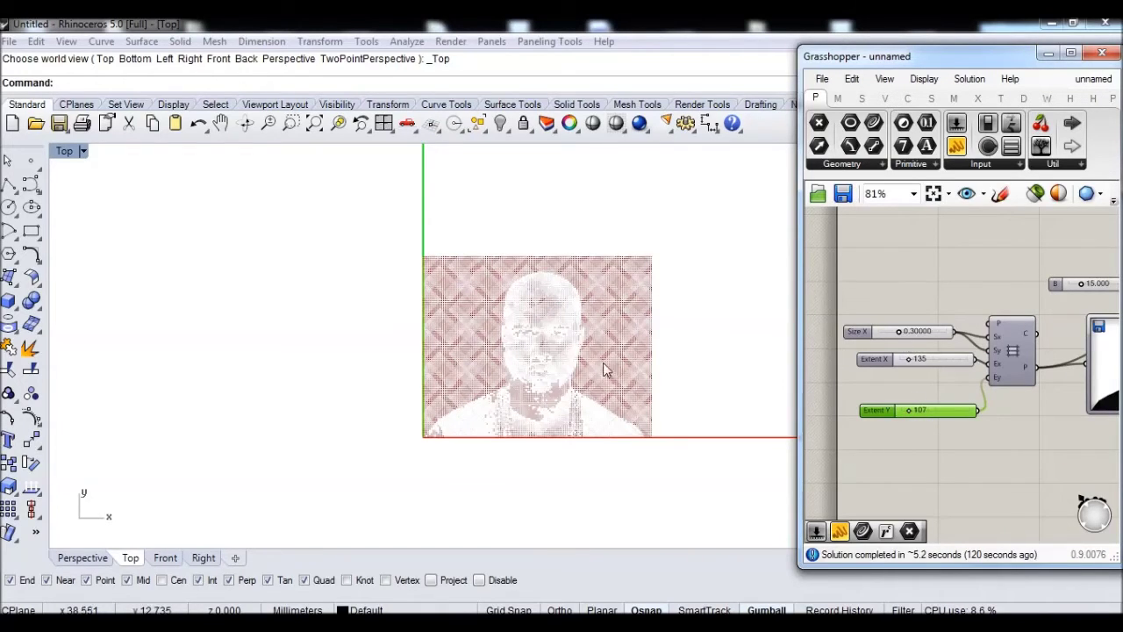
{"action": "scroll", "coordinate": [527, 326], "scroll_direction": "up", "scroll_amount": 6}
{"action": "scroll", "coordinate": [556, 260], "scroll_direction": "down", "scroll_amount": 4}
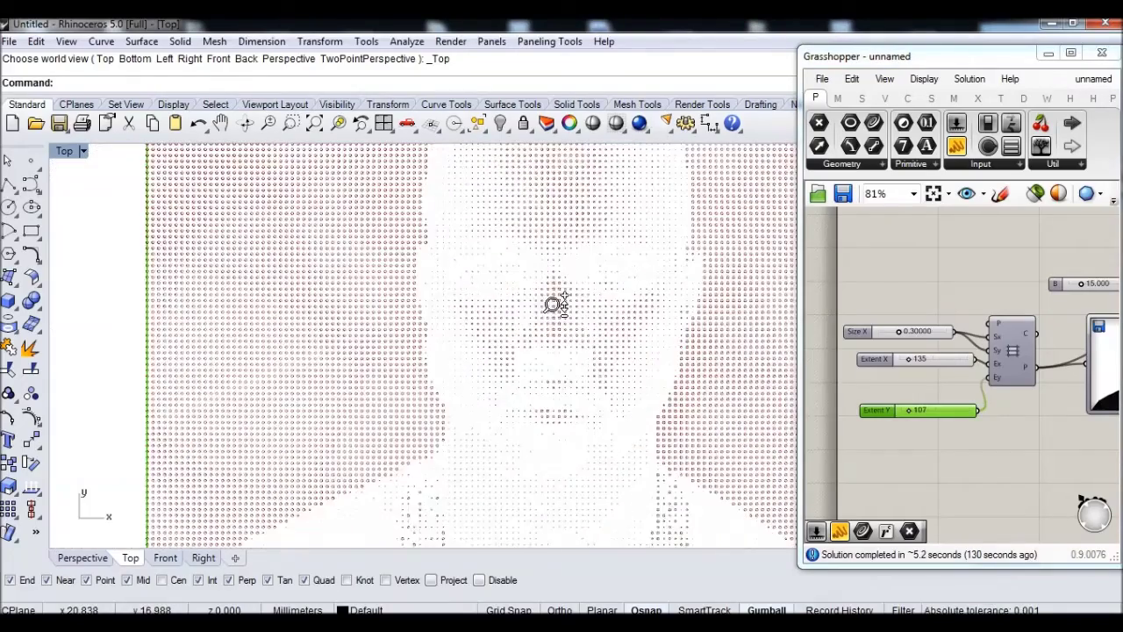
Step: Lower the grid's Size X slider to 0.28768 and further to 0.25073, comparing the circle density on the face
{"action": "right_click_drag", "start_coordinate": [1048, 315], "coordinate": [1011, 311]}
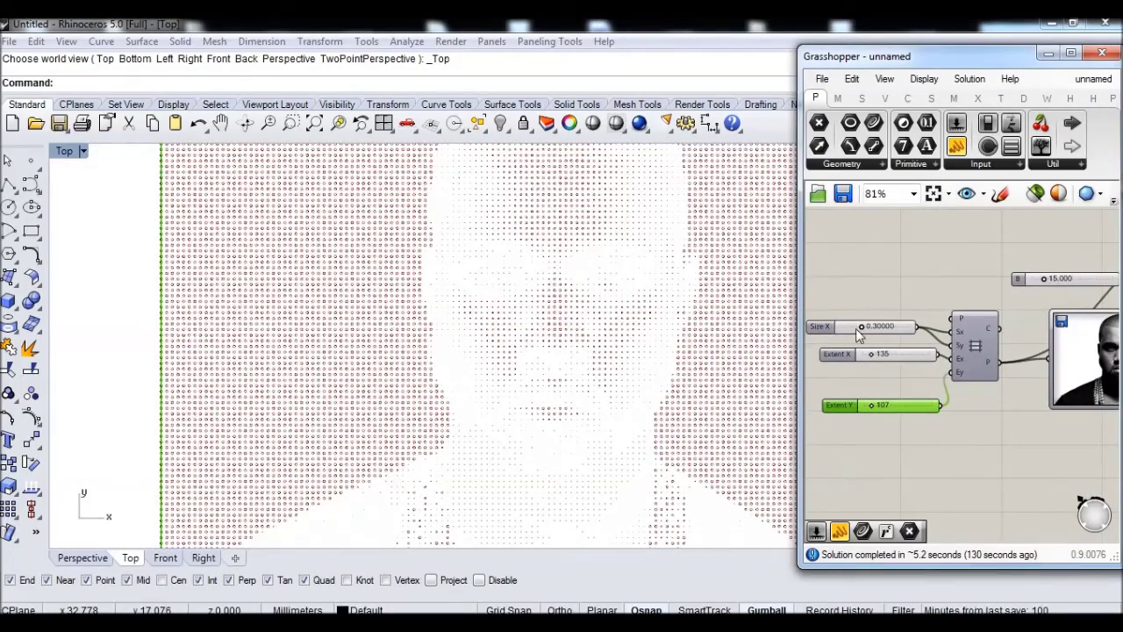
{"action": "mouse_move", "coordinate": [861, 329]}
{"action": "left_click_drag", "start_coordinate": [861, 329], "coordinate": [859, 329]}
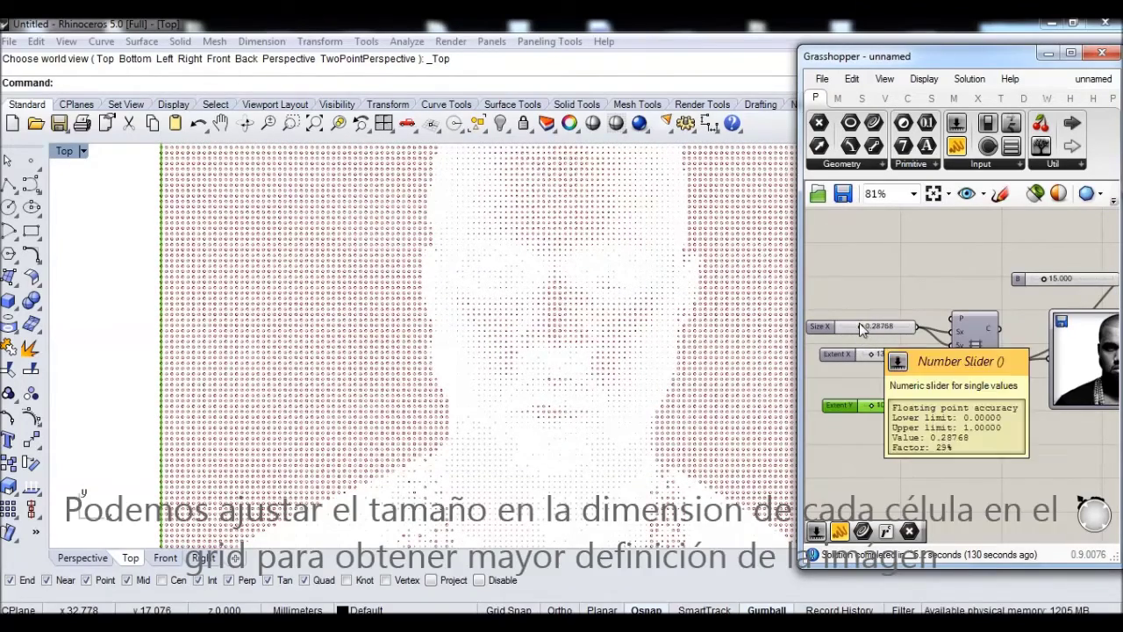
{"action": "scroll", "coordinate": [562, 252], "scroll_direction": "up", "scroll_amount": 5}
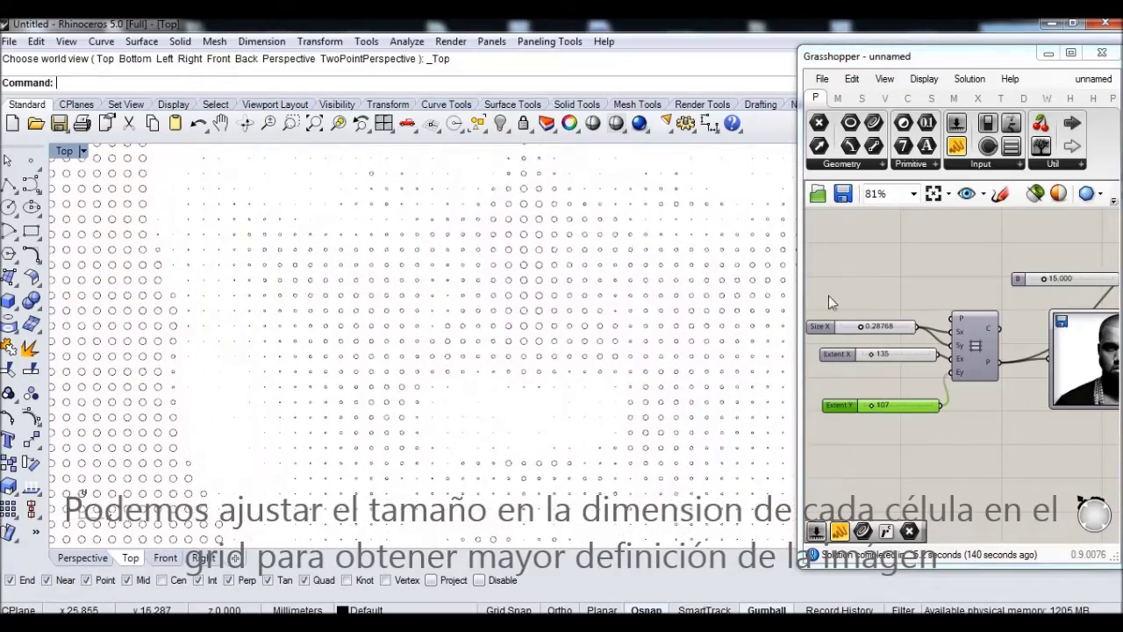
{"action": "scroll", "coordinate": [564, 395], "scroll_direction": "down", "scroll_amount": 5}
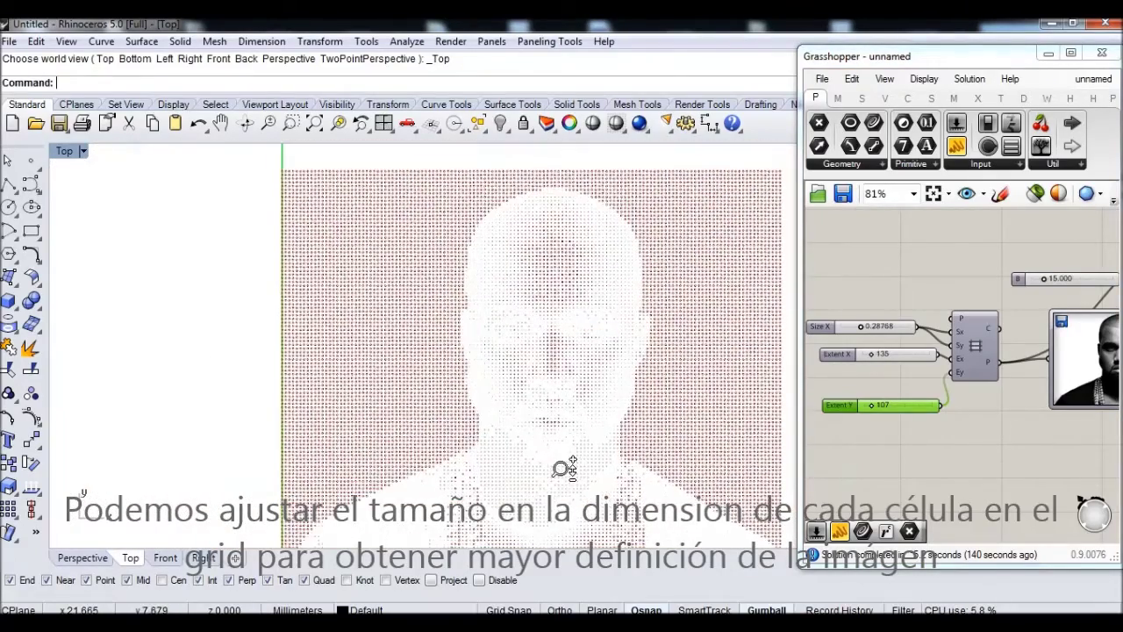
{"action": "left_click", "coordinate": [859, 331]}
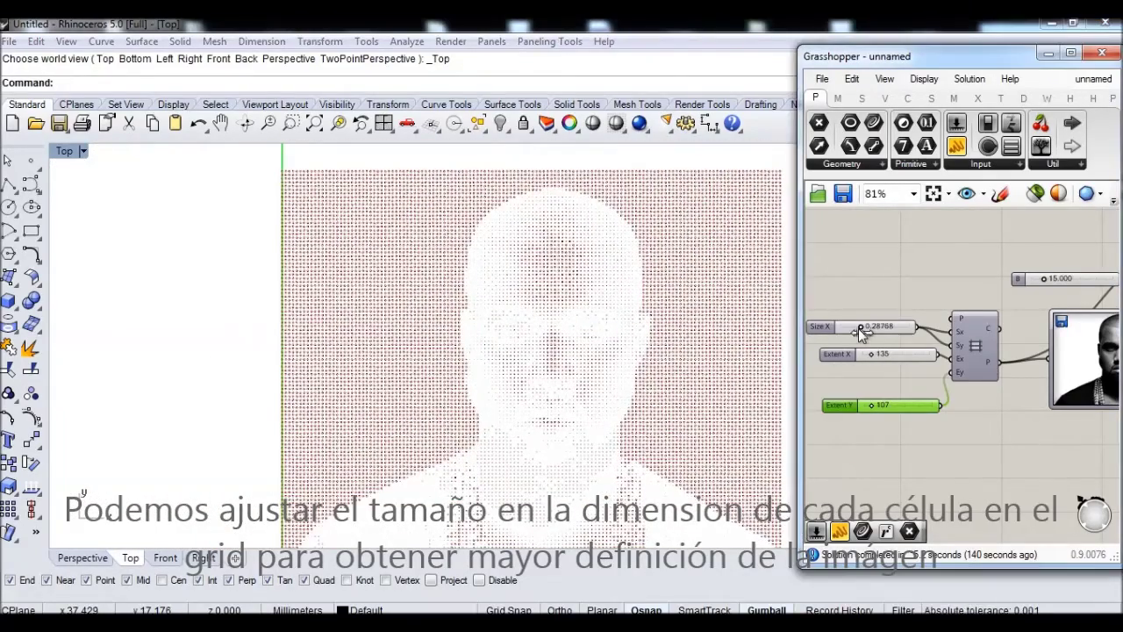
{"action": "left_click_drag", "start_coordinate": [859, 328], "coordinate": [856, 328]}
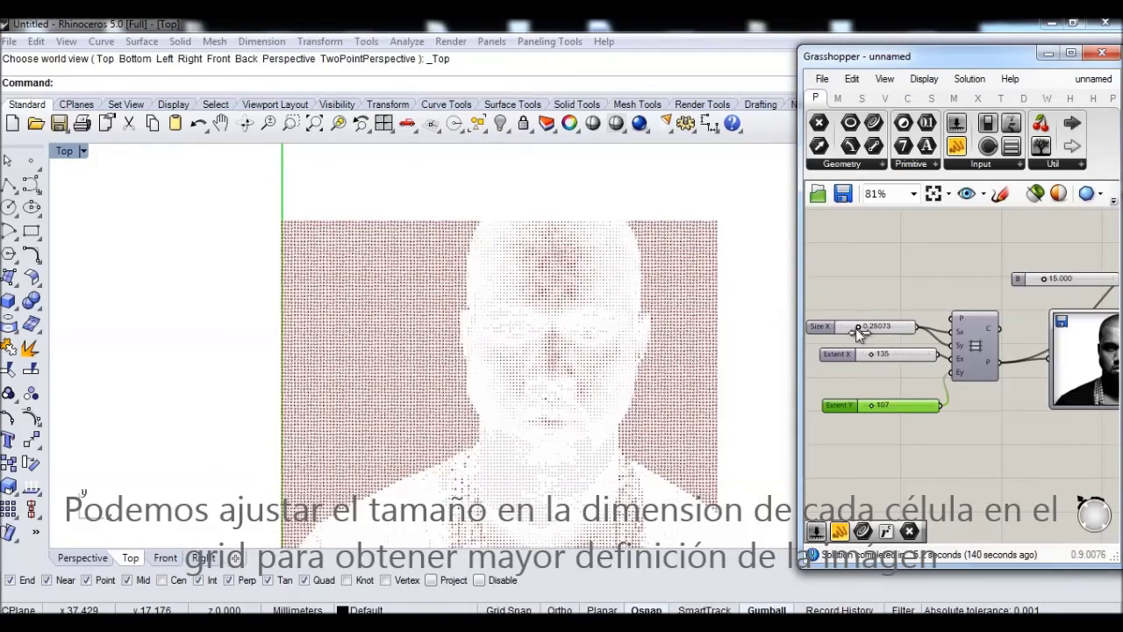
Step: Lower the grid's Size X slider to 0.15221 for a finer circle grid
{"action": "scroll", "coordinate": [539, 313], "scroll_direction": "up", "scroll_amount": 5}
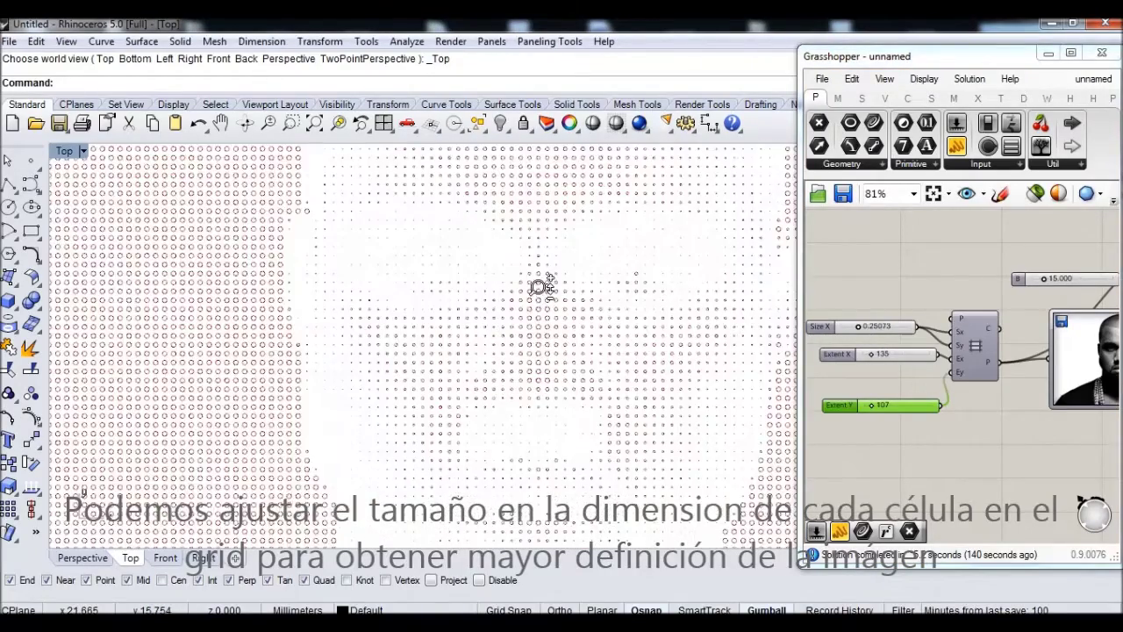
{"action": "scroll", "coordinate": [543, 339], "scroll_direction": "down", "scroll_amount": 2}
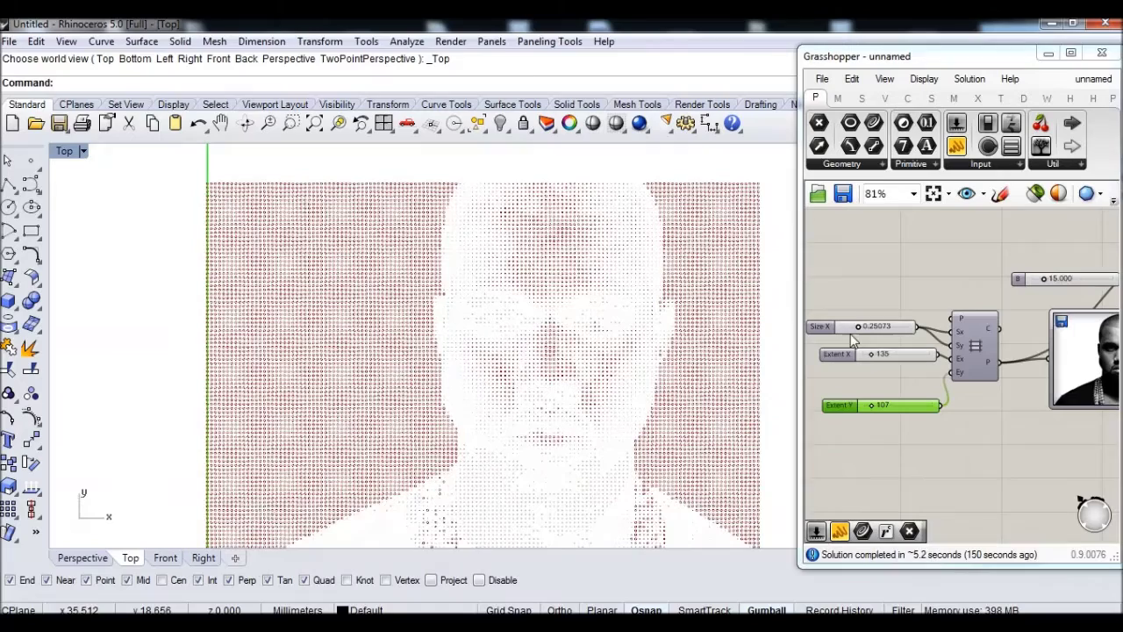
{"action": "left_click_drag", "start_coordinate": [857, 326], "coordinate": [853, 327]}
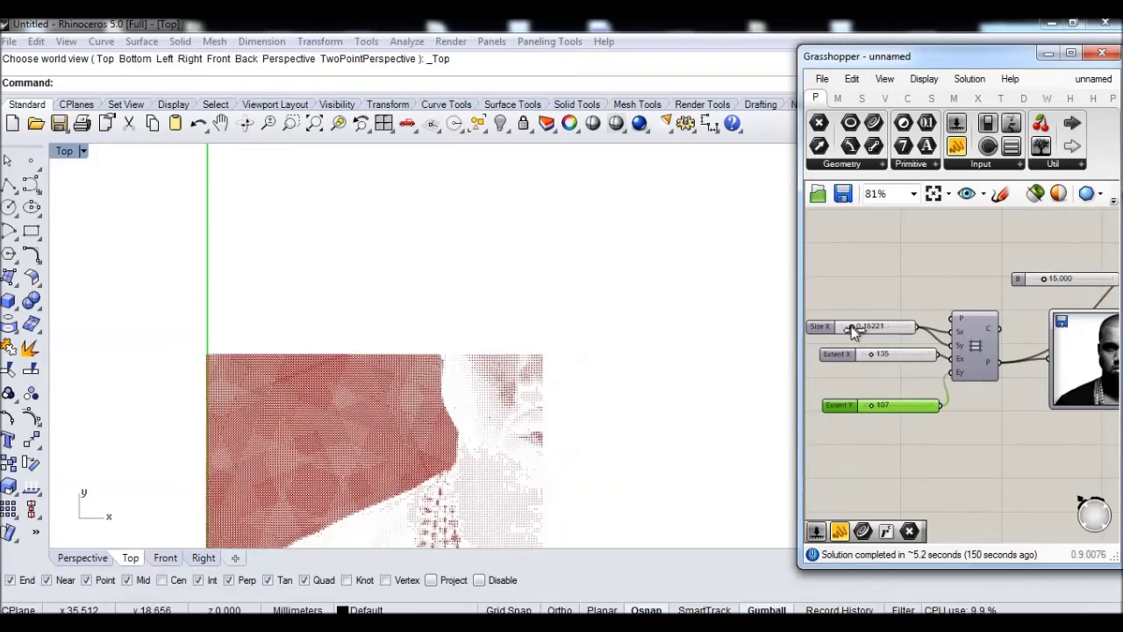
{"action": "left_click", "coordinate": [878, 272]}
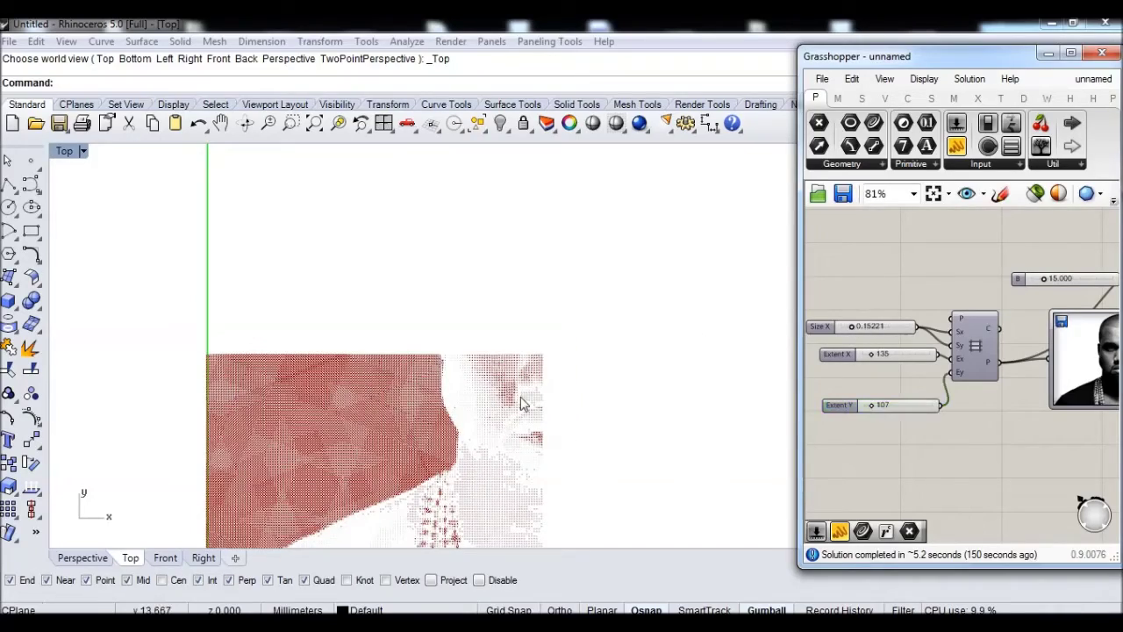
Step: Raise the grid's Extent Y slider to 205 and its Extent X slider to 307 to cover the whole portrait
{"action": "scroll", "coordinate": [509, 333], "scroll_direction": "up", "scroll_amount": 3}
{"action": "scroll", "coordinate": [526, 413], "scroll_direction": "down", "scroll_amount": 3}
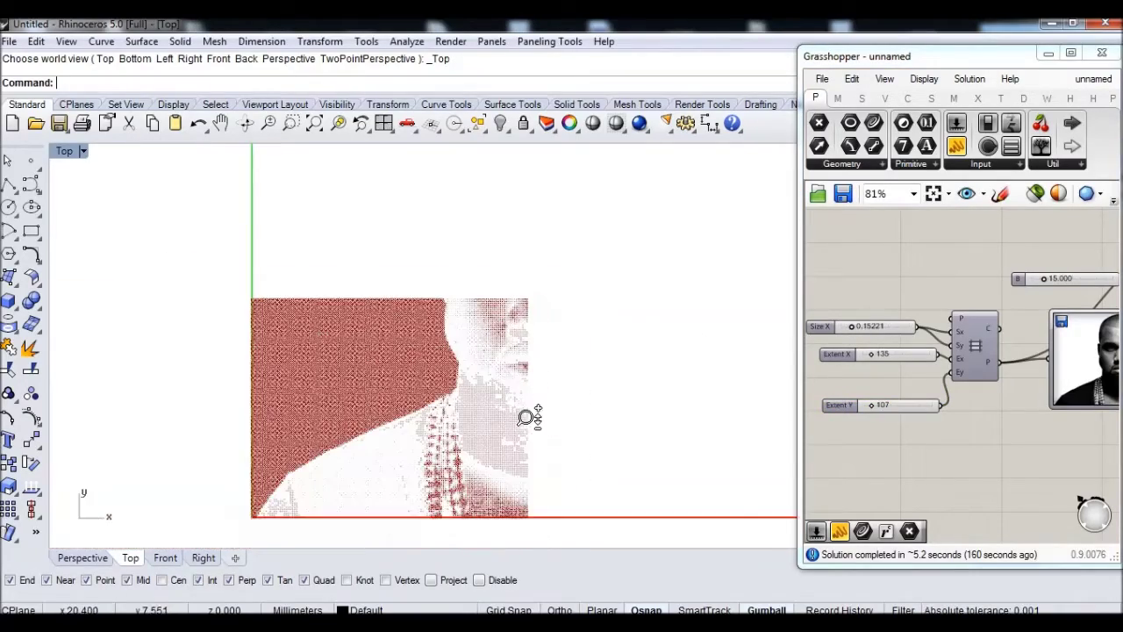
{"action": "left_click_drag", "start_coordinate": [871, 406], "coordinate": [876, 407]}
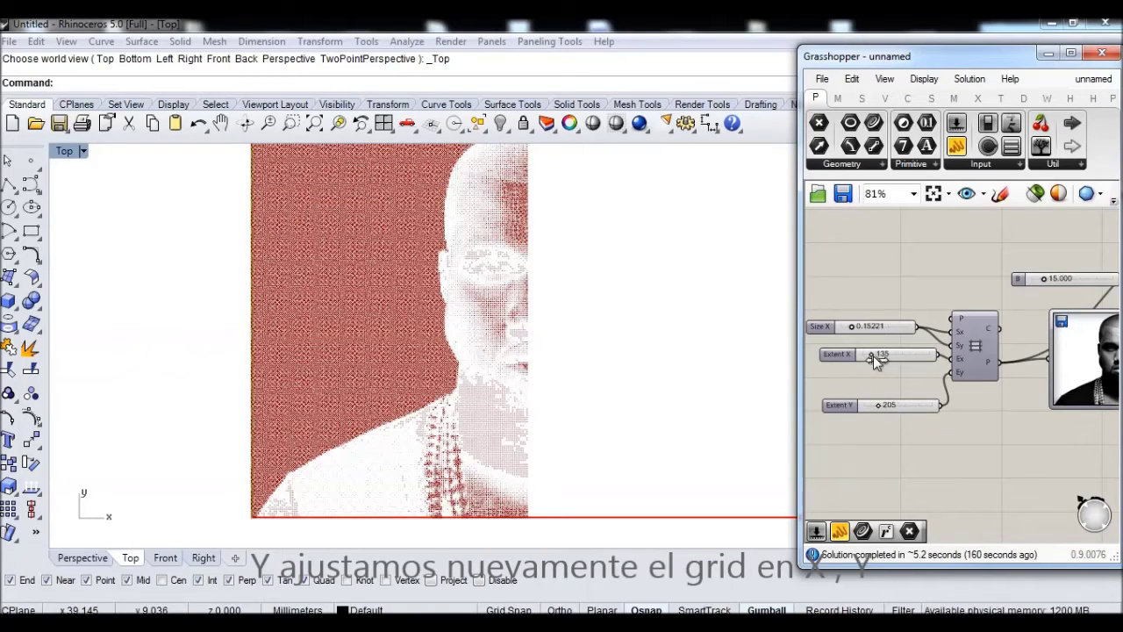
{"action": "left_click_drag", "start_coordinate": [875, 356], "coordinate": [887, 360]}
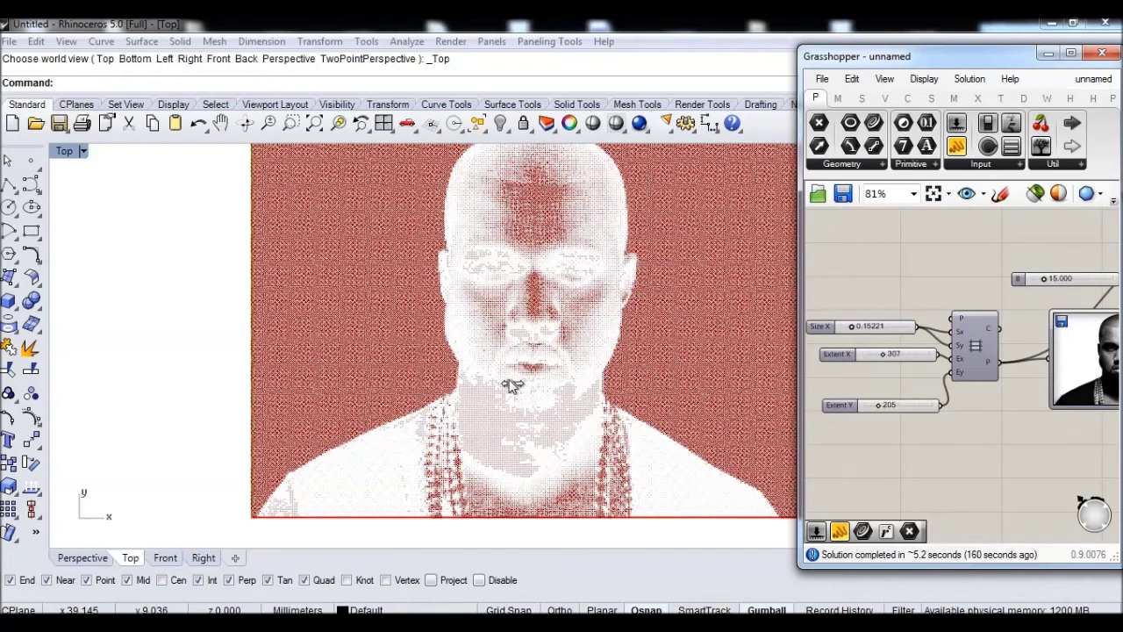
{"action": "scroll", "coordinate": [514, 384], "scroll_direction": "down", "scroll_amount": 4}
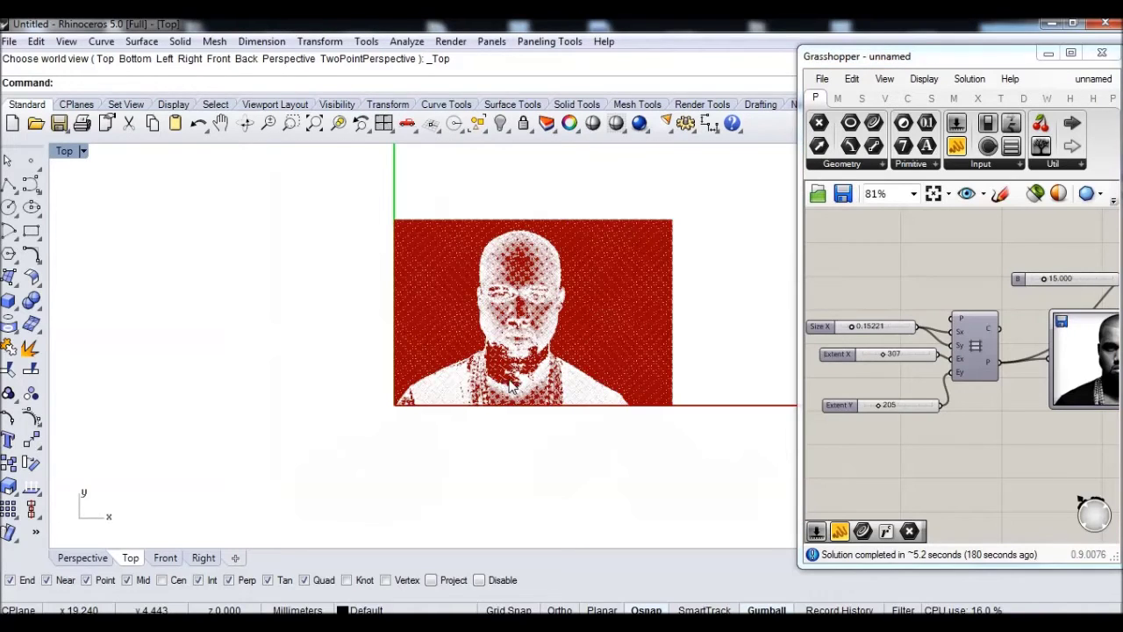
{"action": "scroll", "coordinate": [580, 321], "scroll_direction": "up", "scroll_amount": 2}
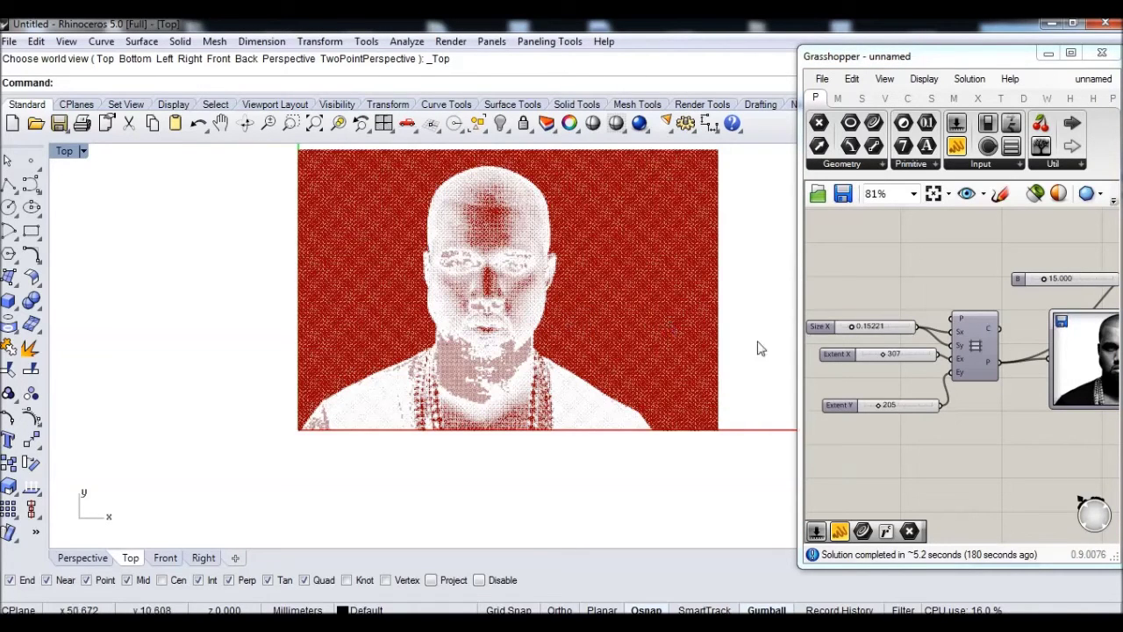
Step: Add a number slider of 290 and wire it to the grid's Extent X input
{"action": "double_click", "coordinate": [884, 373]}
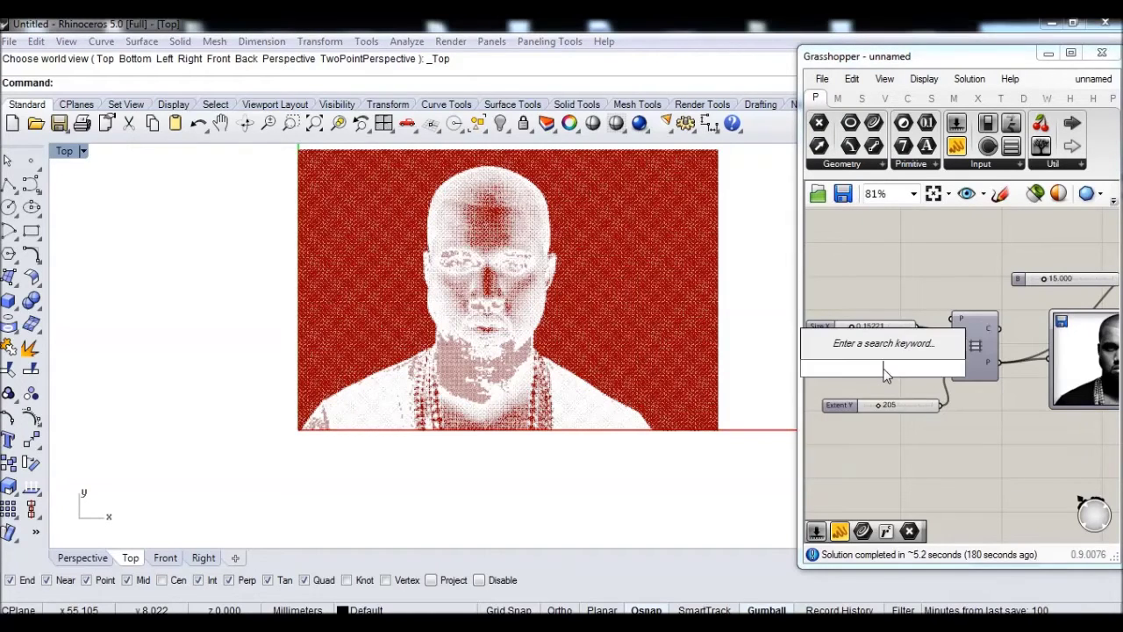
{"action": "type", "text": "290+"}
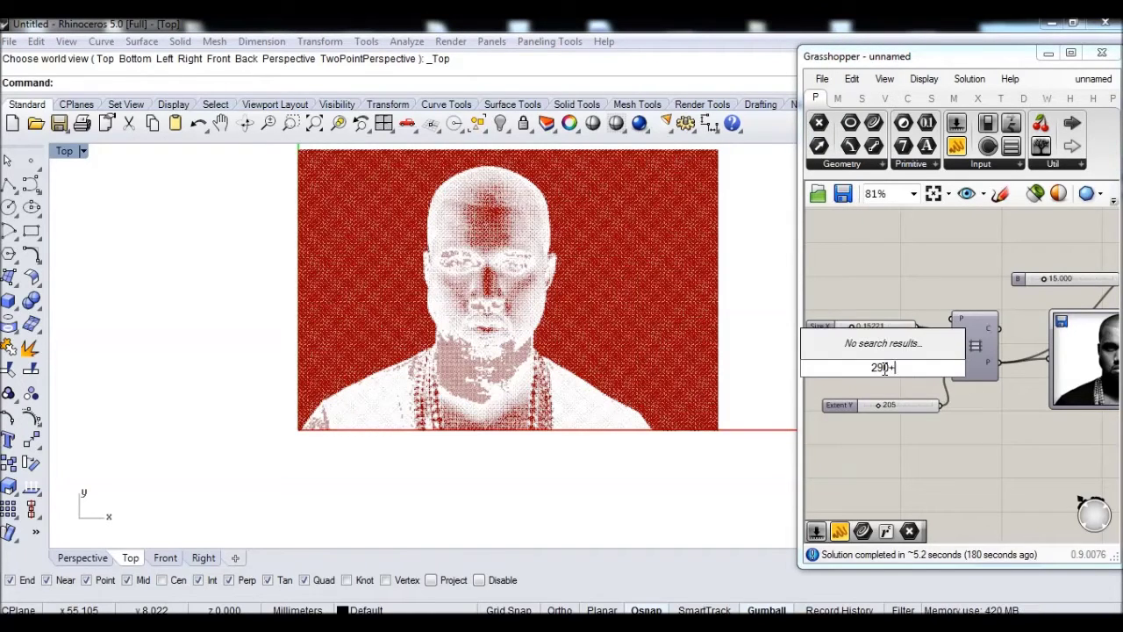
{"action": "key", "text": "Return"}
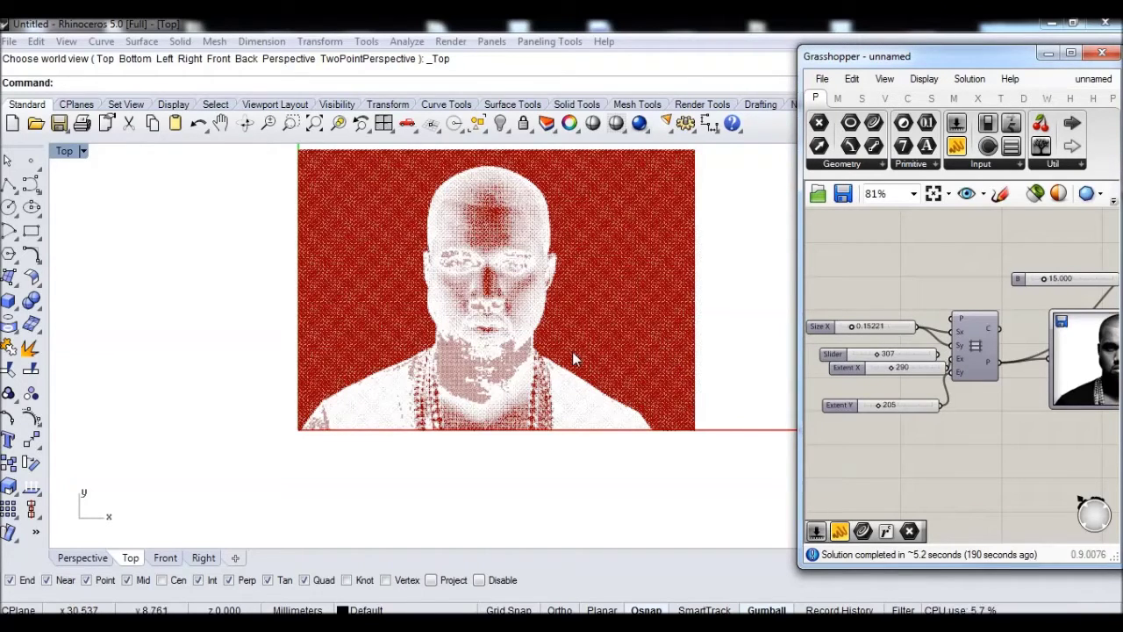
Step: Add a number slider of 270 and wire it to the grid's Extent X input
{"action": "double_click", "coordinate": [885, 393]}
{"action": "type", "text": "270"}
{"action": "key", "text": "Return"}
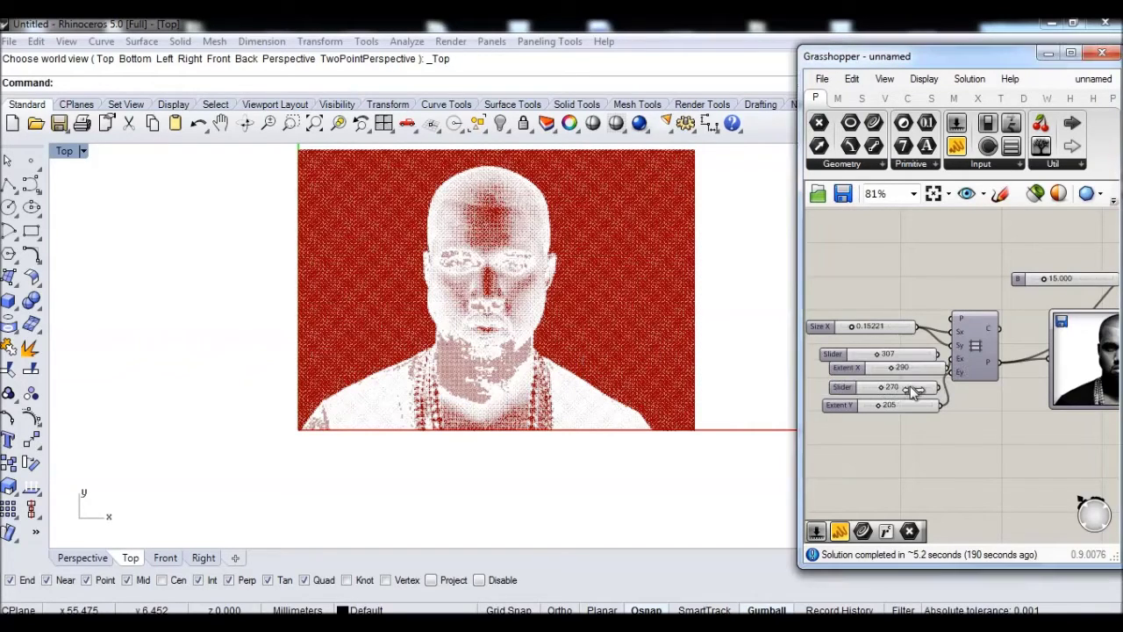
{"action": "left_click_drag", "start_coordinate": [939, 387], "coordinate": [952, 358]}
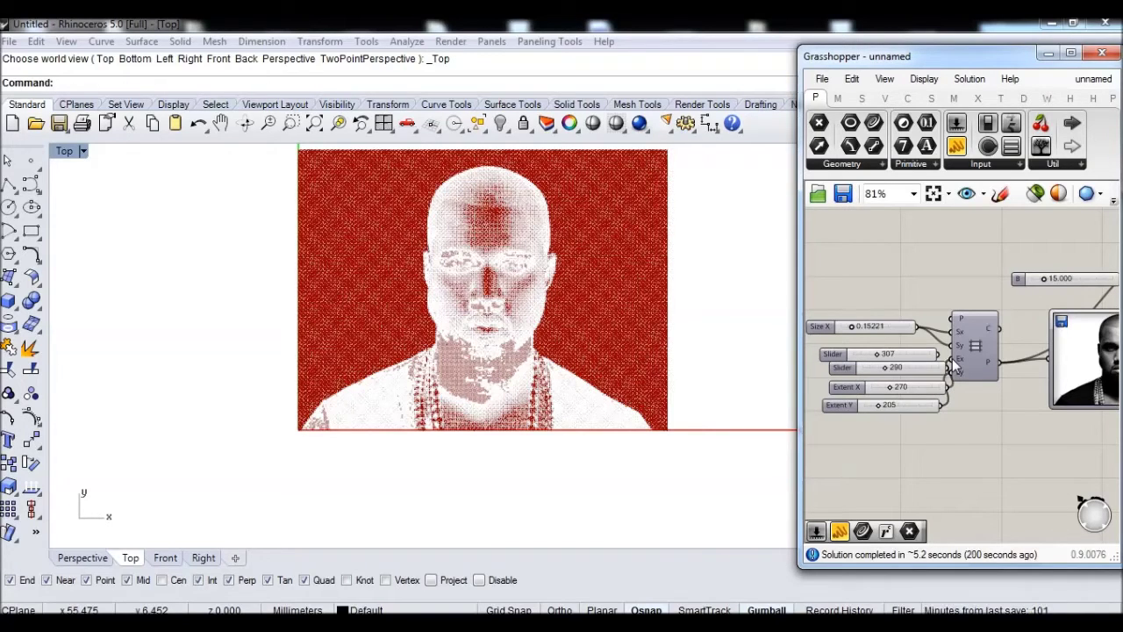
Step: Move the unused 290 and 307 sliders away from the grid inputs and delete them both
{"action": "left_click_drag", "start_coordinate": [917, 366], "coordinate": [907, 275]}
{"action": "left_click_drag", "start_coordinate": [910, 354], "coordinate": [915, 265]}
{"action": "left_click", "coordinate": [851, 79]}
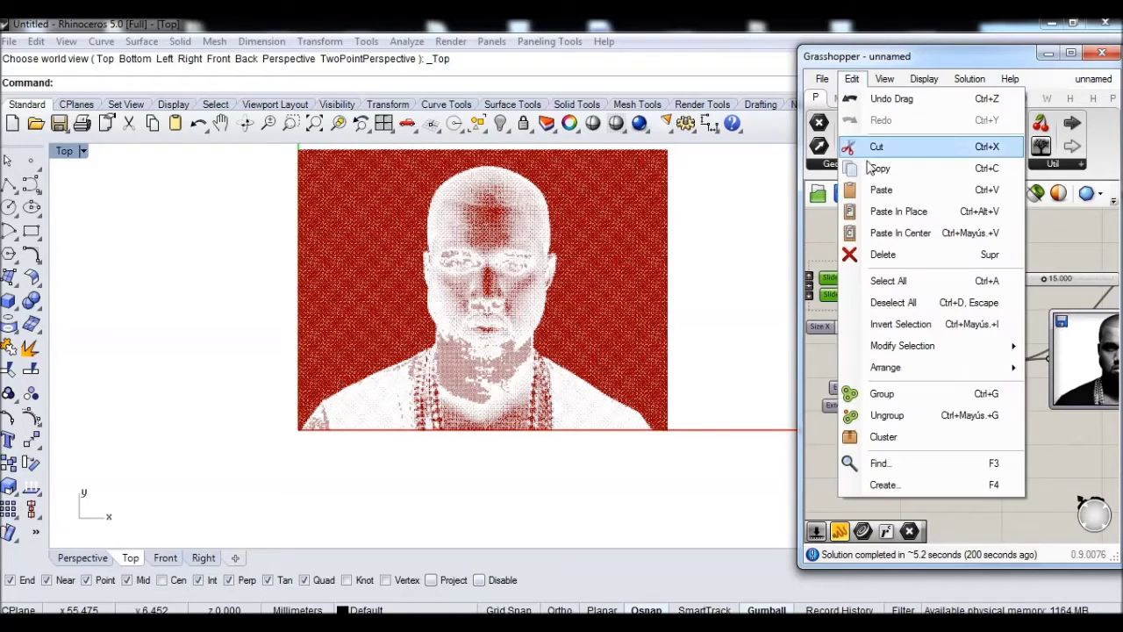
{"action": "left_click", "coordinate": [885, 254]}
Step: Inspect the circles on the face up close and lower the grid's Size X slider to 0.12221
{"action": "scroll", "coordinate": [527, 273], "scroll_direction": "up", "scroll_amount": 5}
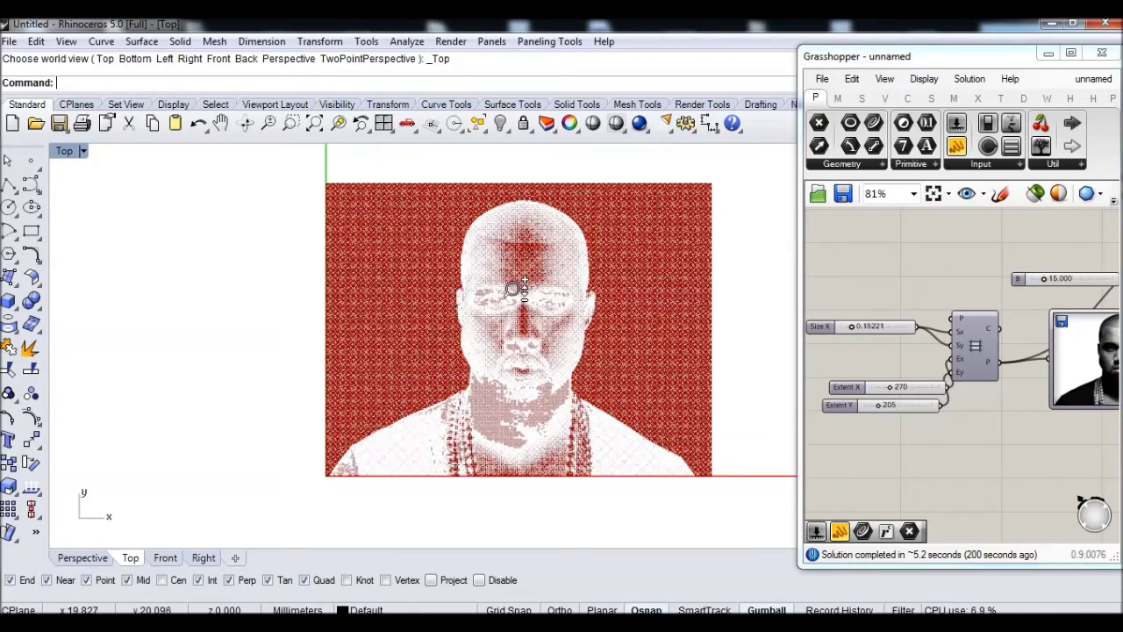
{"action": "scroll", "coordinate": [518, 276], "scroll_direction": "up", "scroll_amount": 5}
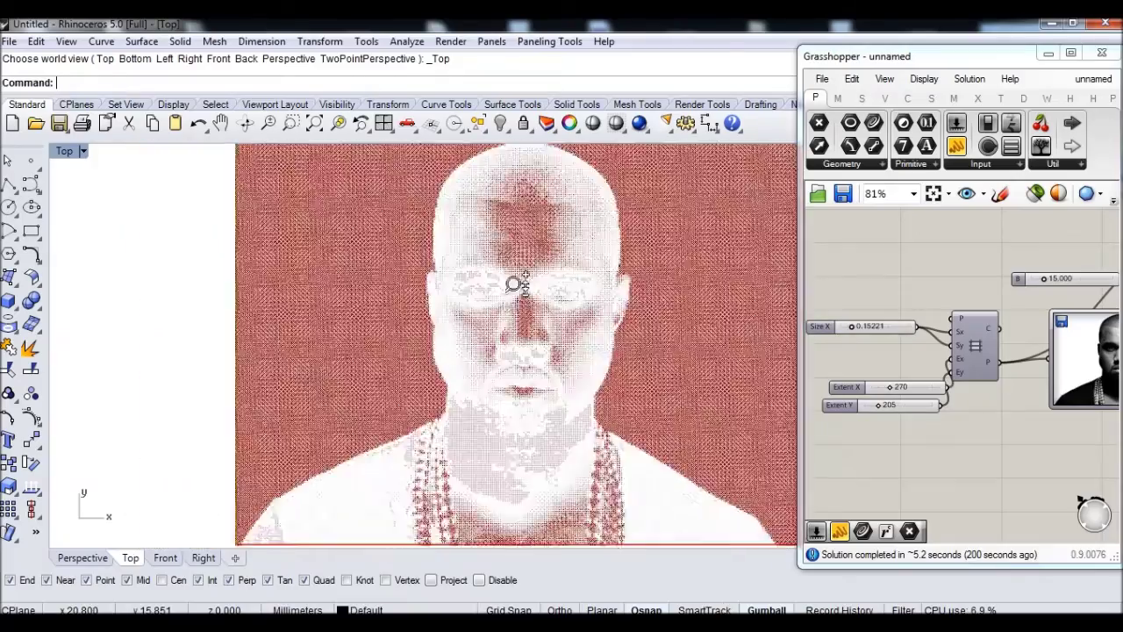
{"action": "scroll", "coordinate": [523, 301], "scroll_direction": "up", "scroll_amount": 3}
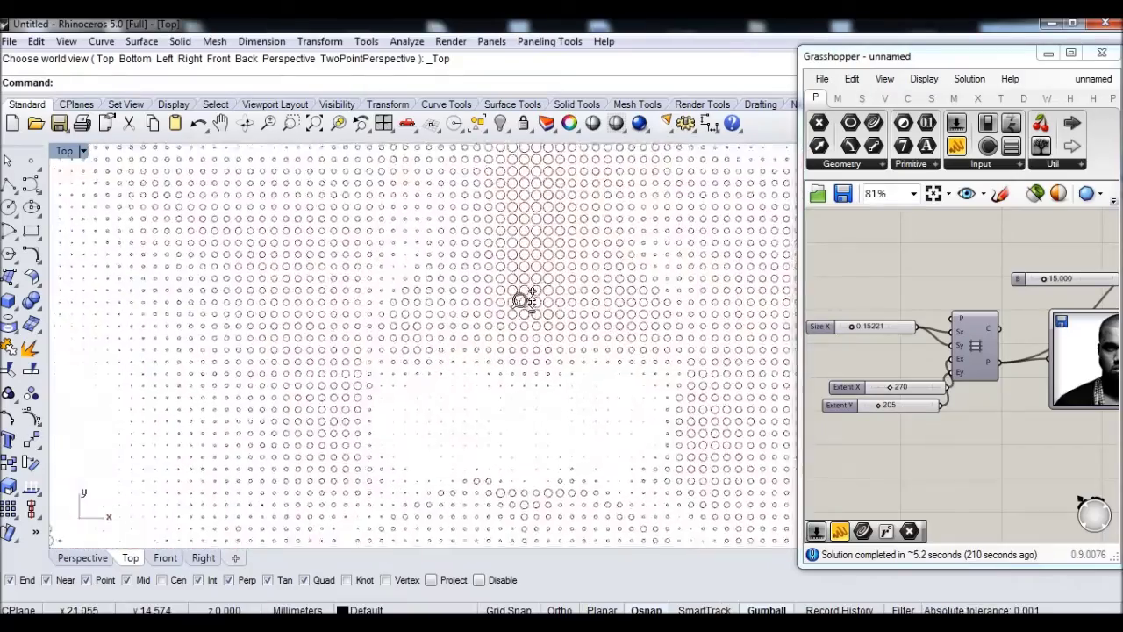
{"action": "scroll", "coordinate": [523, 351], "scroll_direction": "down", "scroll_amount": 6}
{"action": "scroll", "coordinate": [525, 370], "scroll_direction": "down", "scroll_amount": 3}
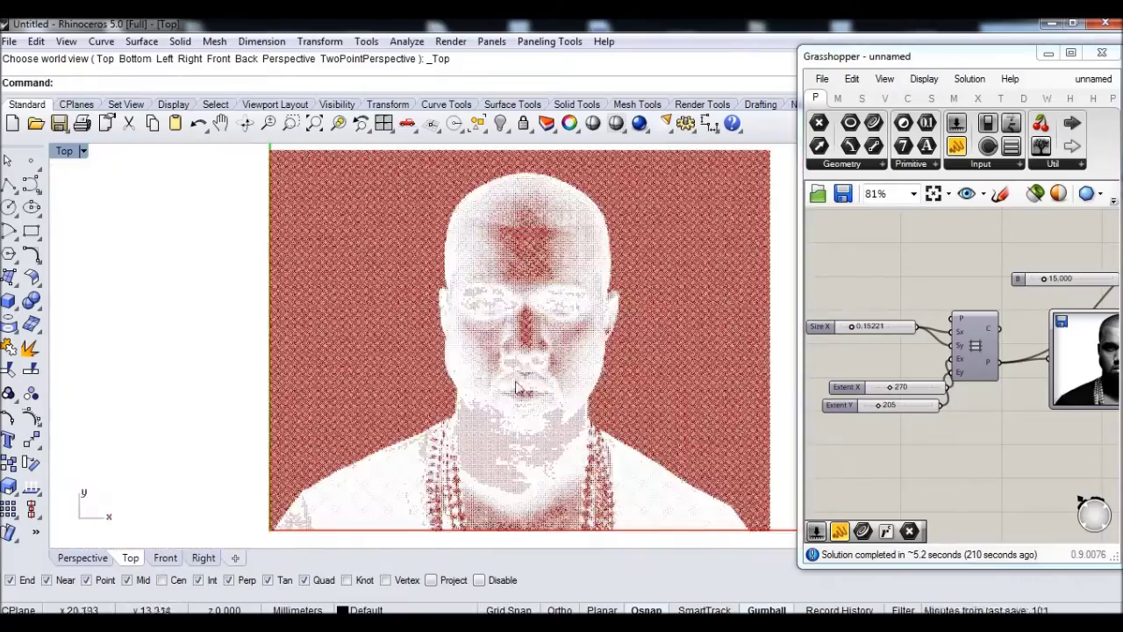
{"action": "scroll", "coordinate": [544, 379], "scroll_direction": "down", "scroll_amount": 1}
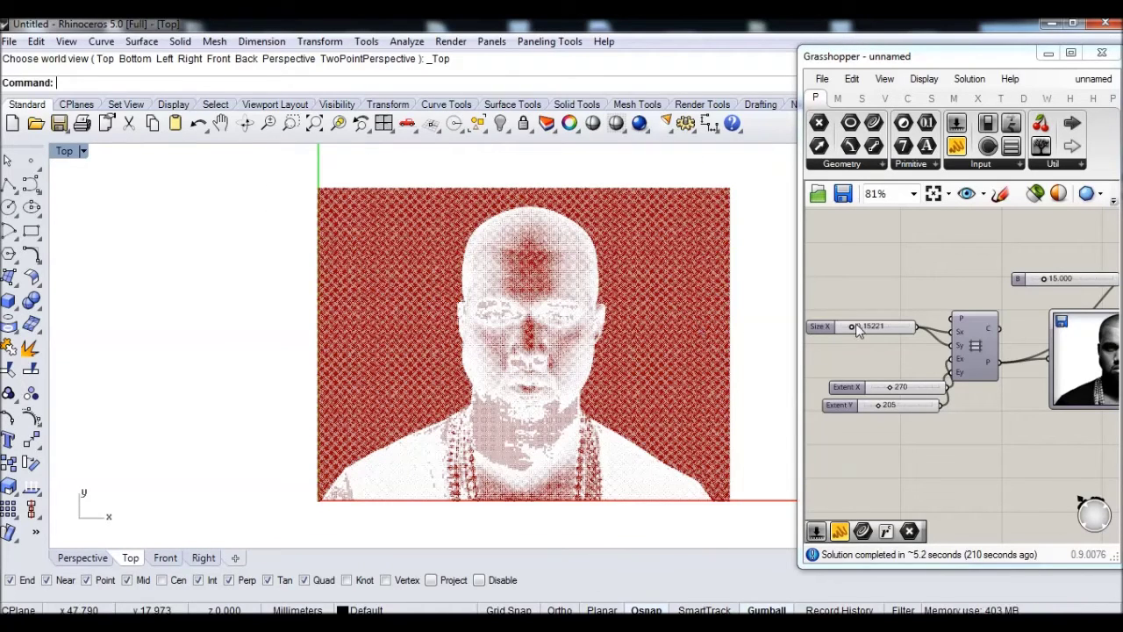
{"action": "scroll", "coordinate": [856, 329], "scroll_direction": "up", "scroll_amount": 2}
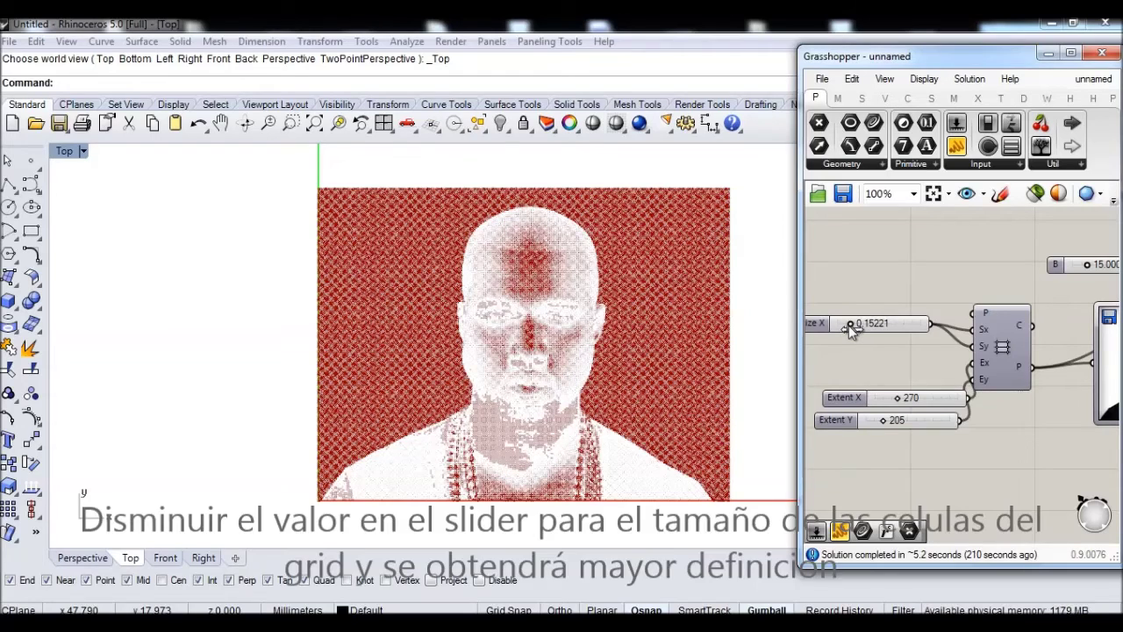
{"action": "left_click_drag", "start_coordinate": [847, 325], "coordinate": [845, 325]}
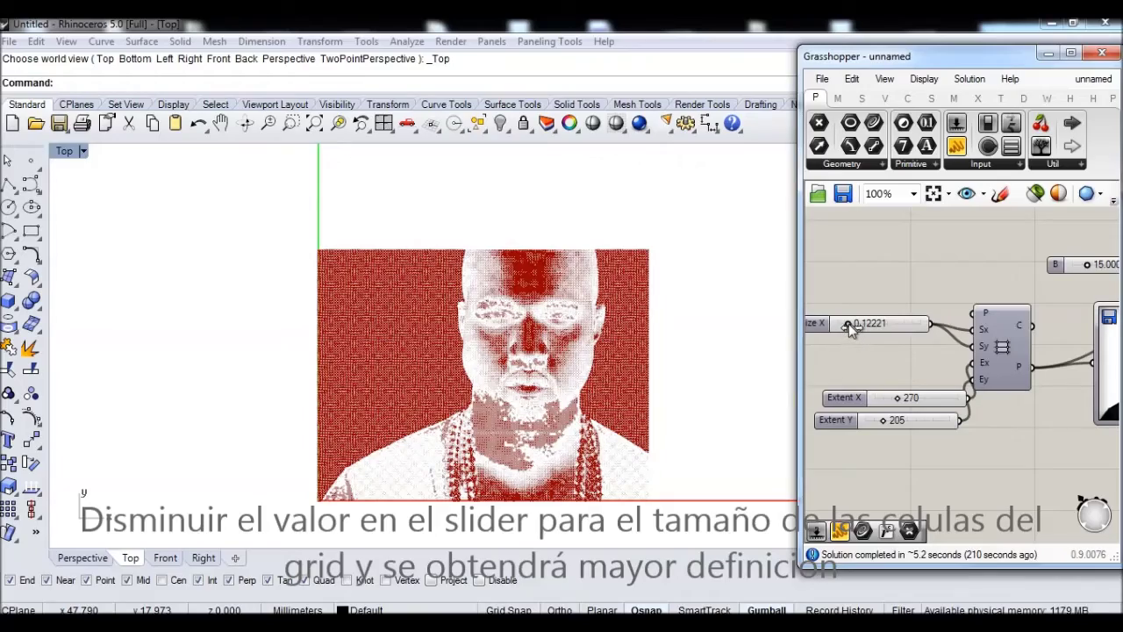
Step: Examine the circles around the nose and mouth and lower the grid's Size X slider to 0.08221
{"action": "left_click", "coordinate": [519, 342]}
{"action": "scroll", "coordinate": [520, 342], "scroll_direction": "up", "scroll_amount": 10}
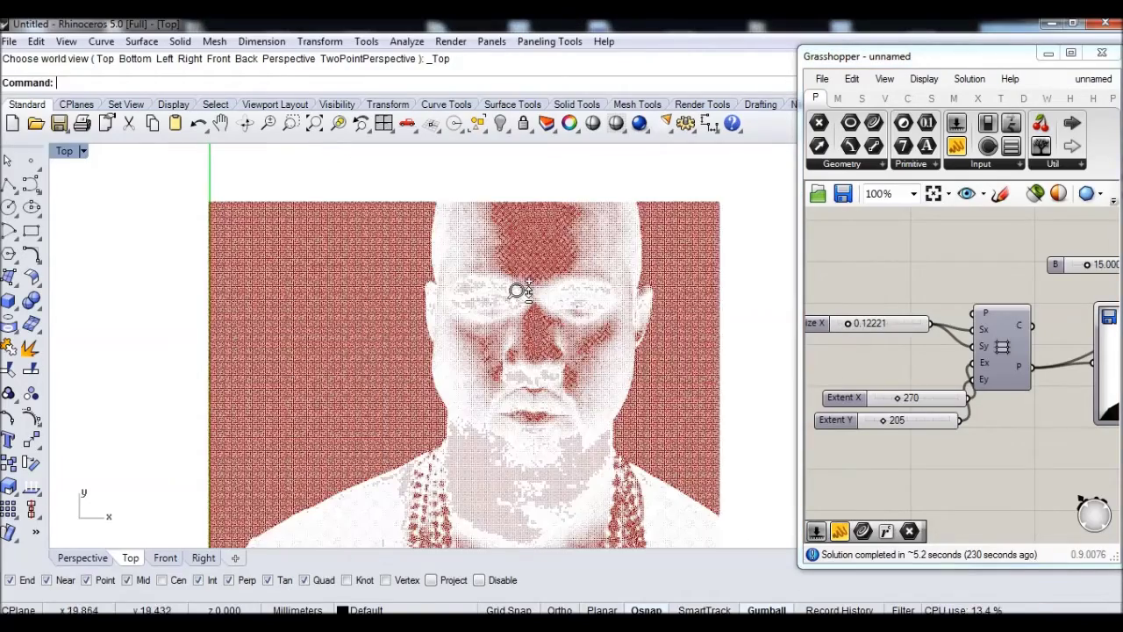
{"action": "scroll", "coordinate": [519, 253], "scroll_direction": "up", "scroll_amount": 6}
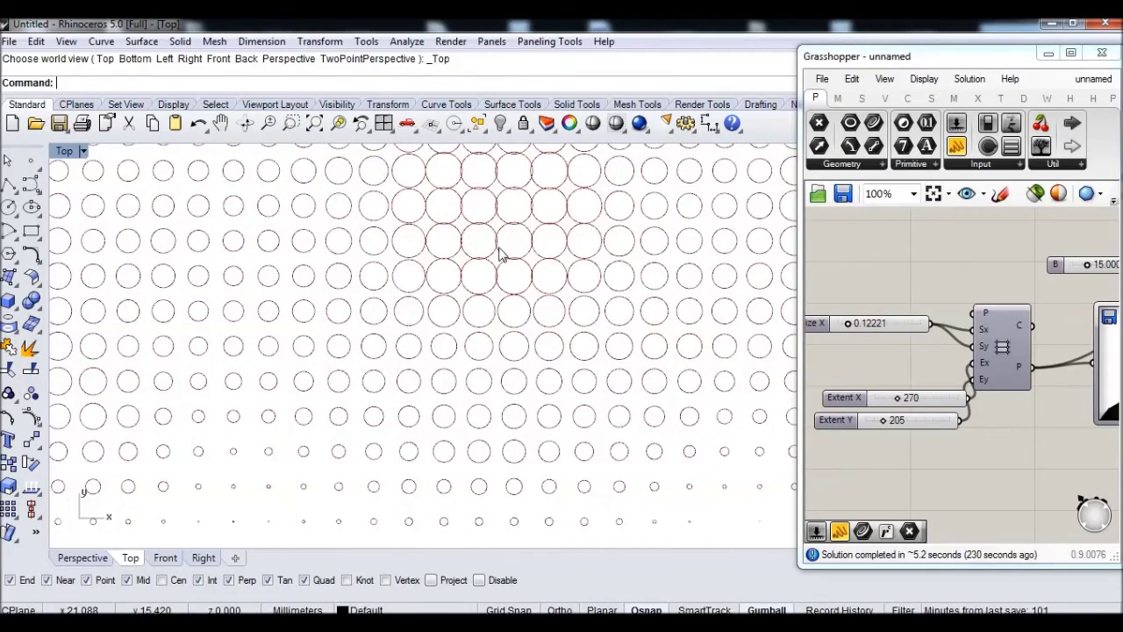
{"action": "scroll", "coordinate": [501, 255], "scroll_direction": "down", "scroll_amount": 8}
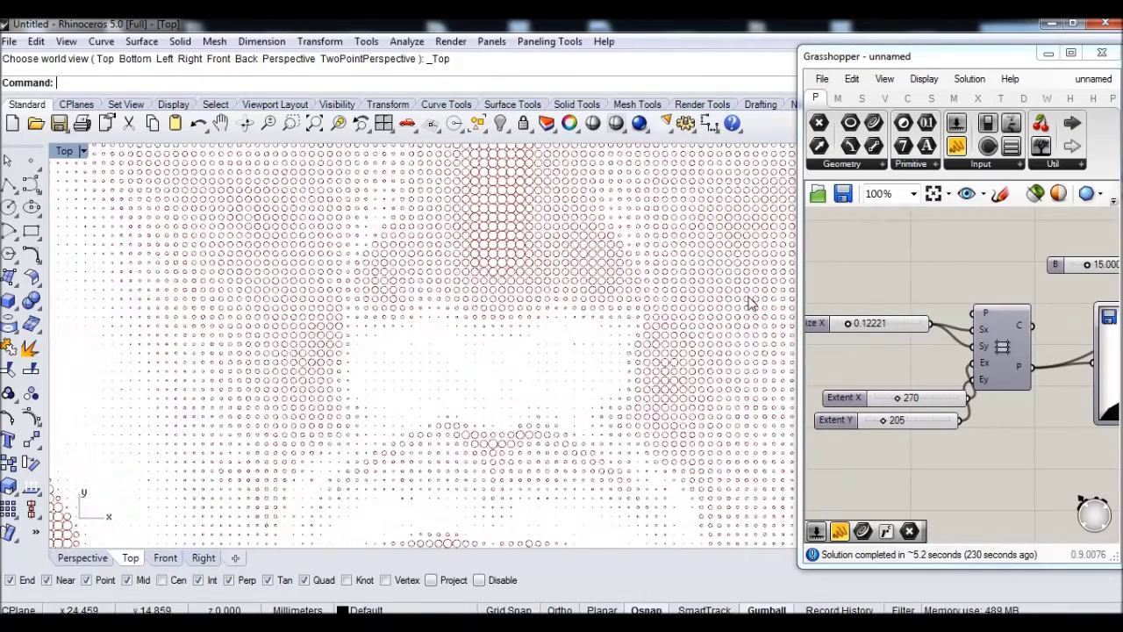
{"action": "left_click", "coordinate": [848, 323]}
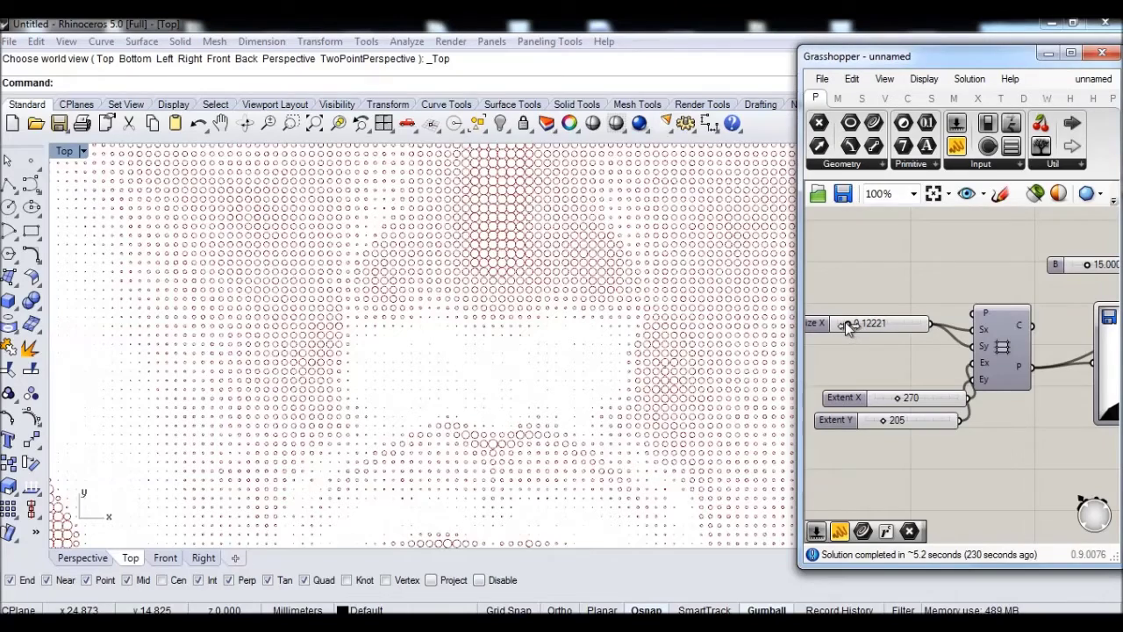
{"action": "left_click_drag", "start_coordinate": [847, 323], "coordinate": [845, 322]}
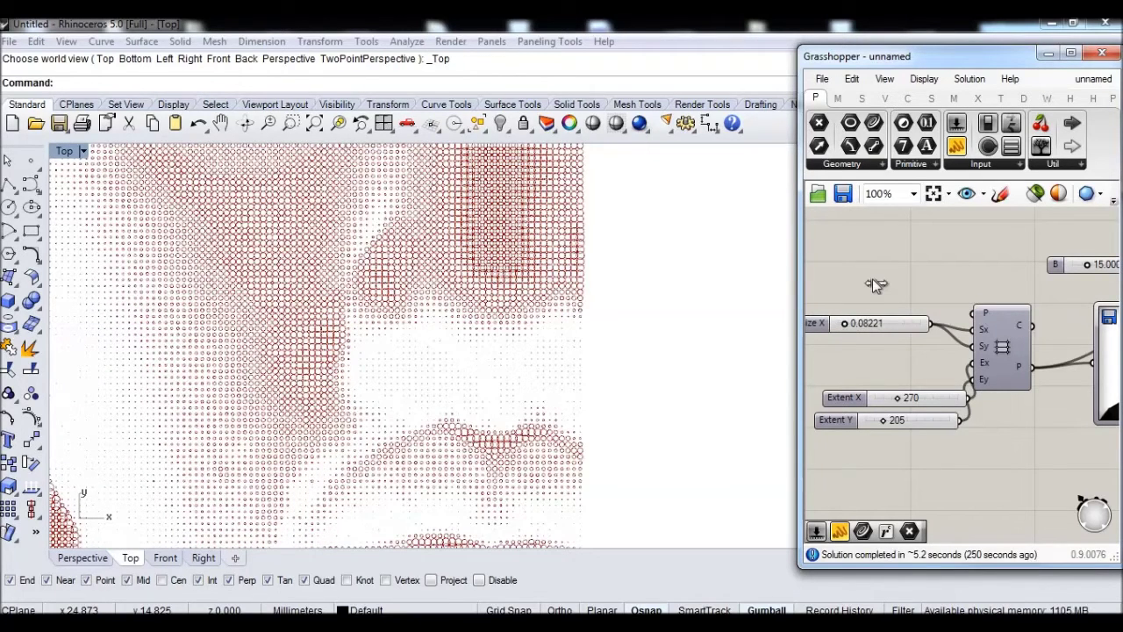
Step: Raise the grid's Extent Y slider to 295 to extend the circles over the upper face
{"action": "scroll", "coordinate": [518, 371], "scroll_direction": "down", "scroll_amount": 5}
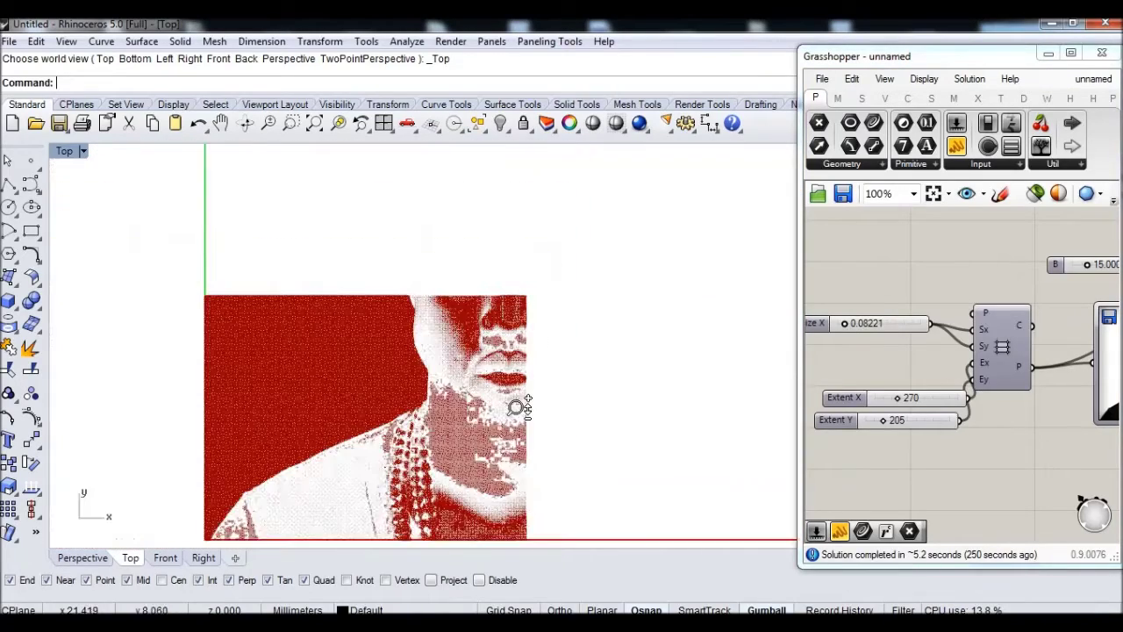
{"action": "right_click_drag", "start_coordinate": [539, 401], "coordinate": [576, 383]}
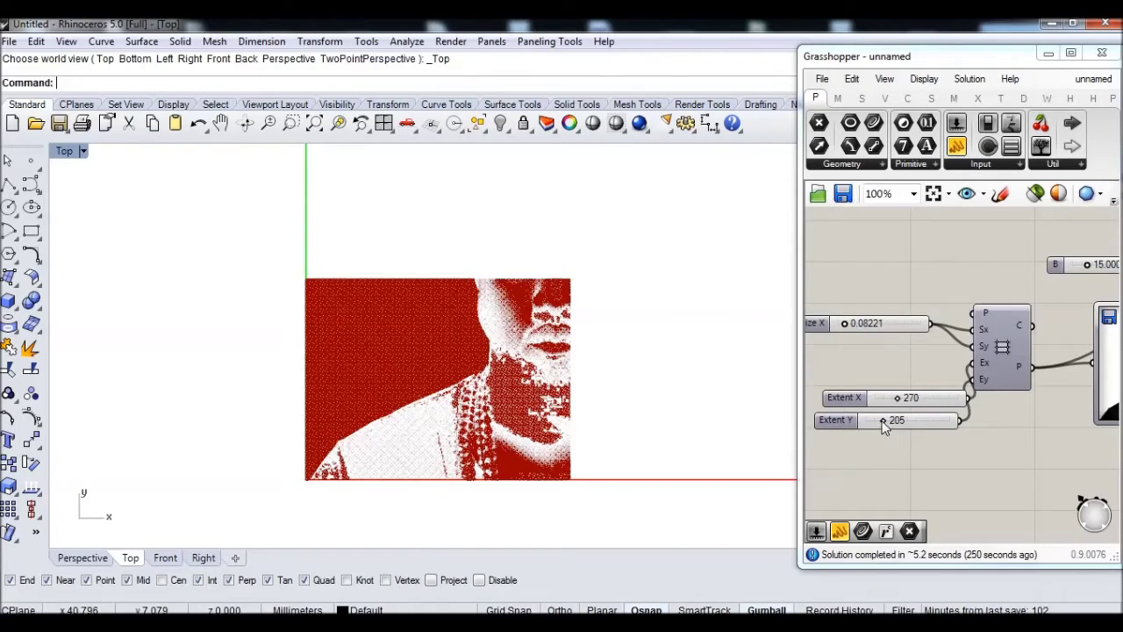
{"action": "left_click_drag", "start_coordinate": [884, 421], "coordinate": [887, 422]}
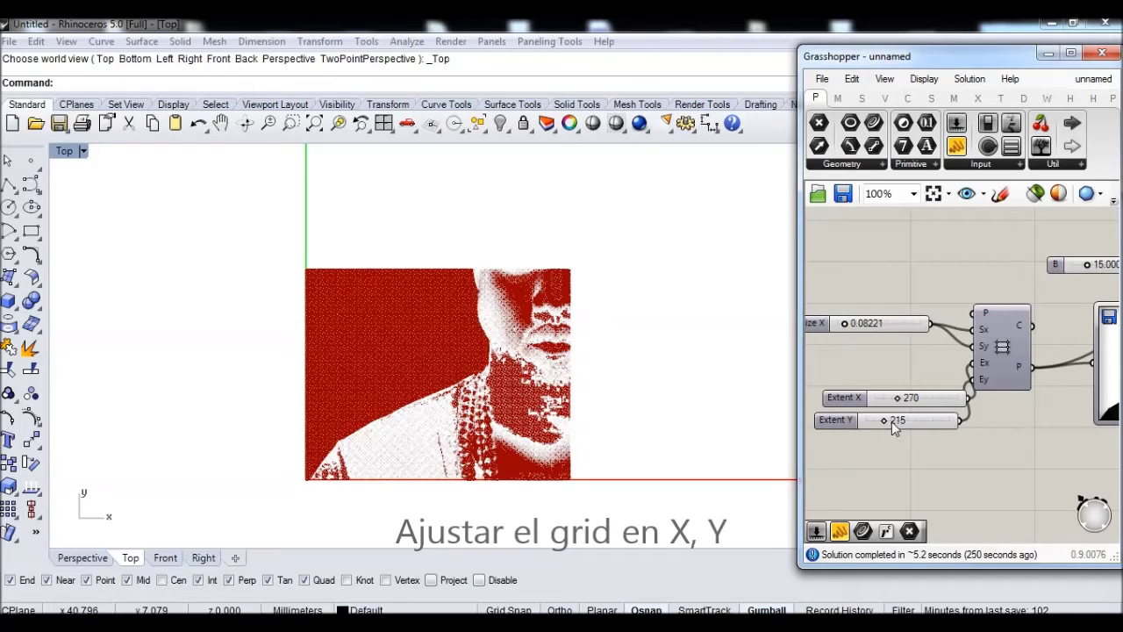
{"action": "left_click_drag", "start_coordinate": [892, 422], "coordinate": [886, 420]}
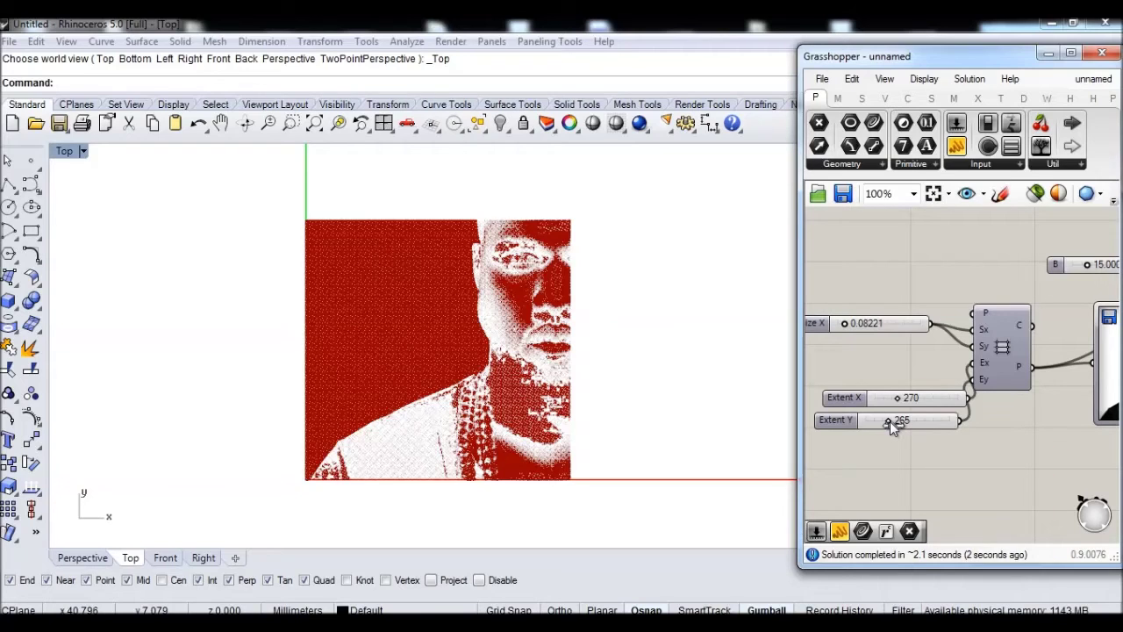
{"action": "left_click_drag", "start_coordinate": [889, 421], "coordinate": [890, 421]}
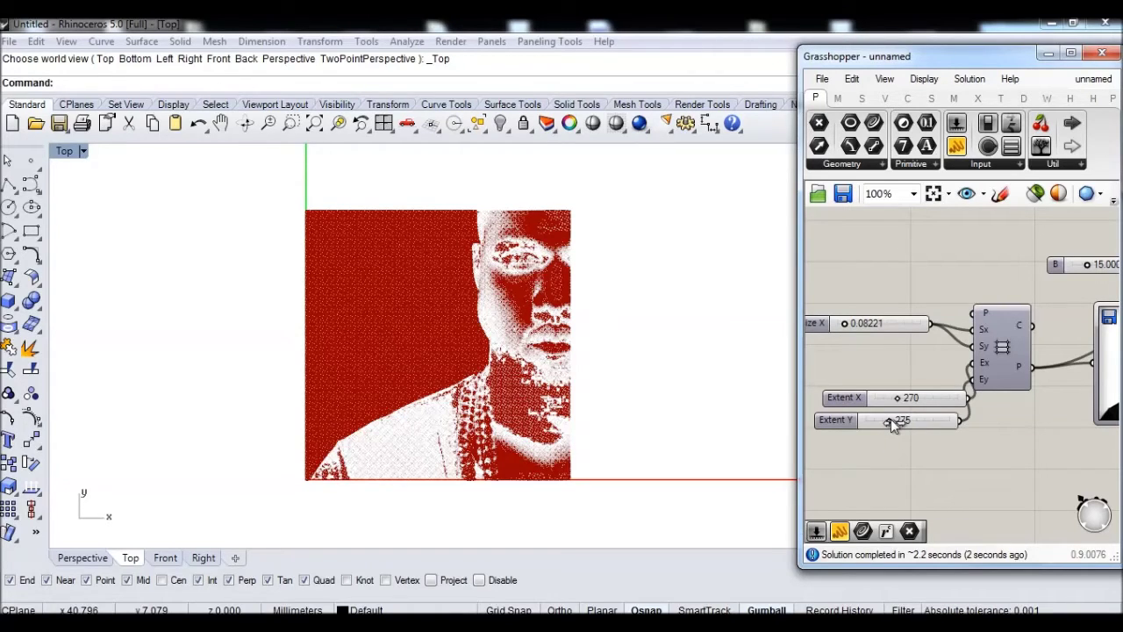
{"action": "left_click_drag", "start_coordinate": [890, 419], "coordinate": [891, 419]}
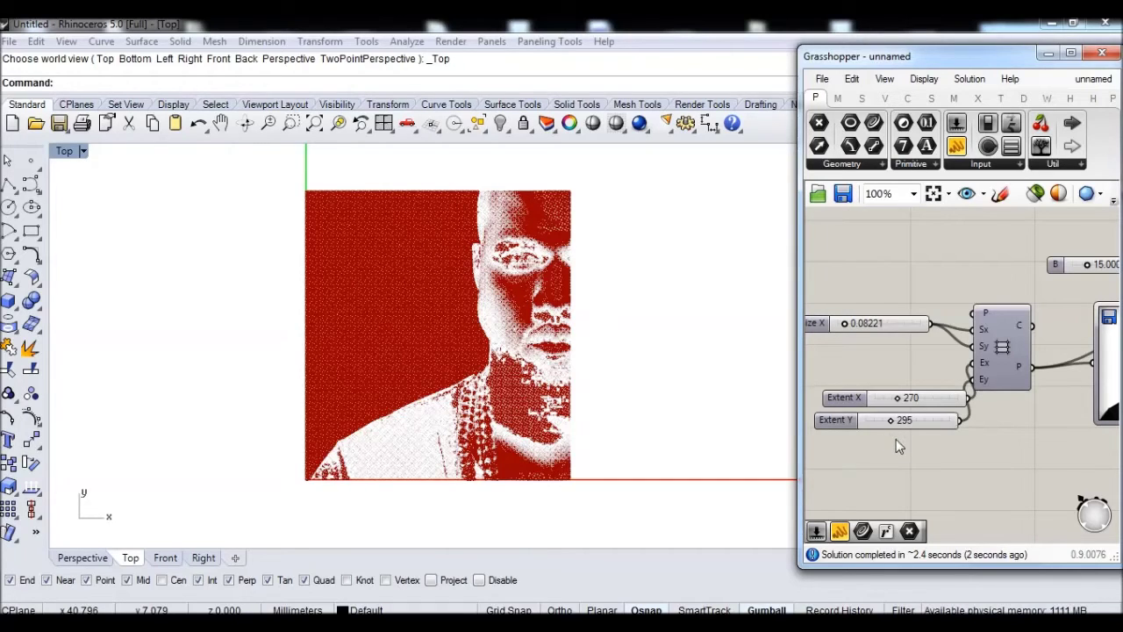
Step: Add a number slider of 310 and wire it to the grid's Extent Y input
{"action": "double_click", "coordinate": [896, 441]}
{"action": "type", "text": "310"}
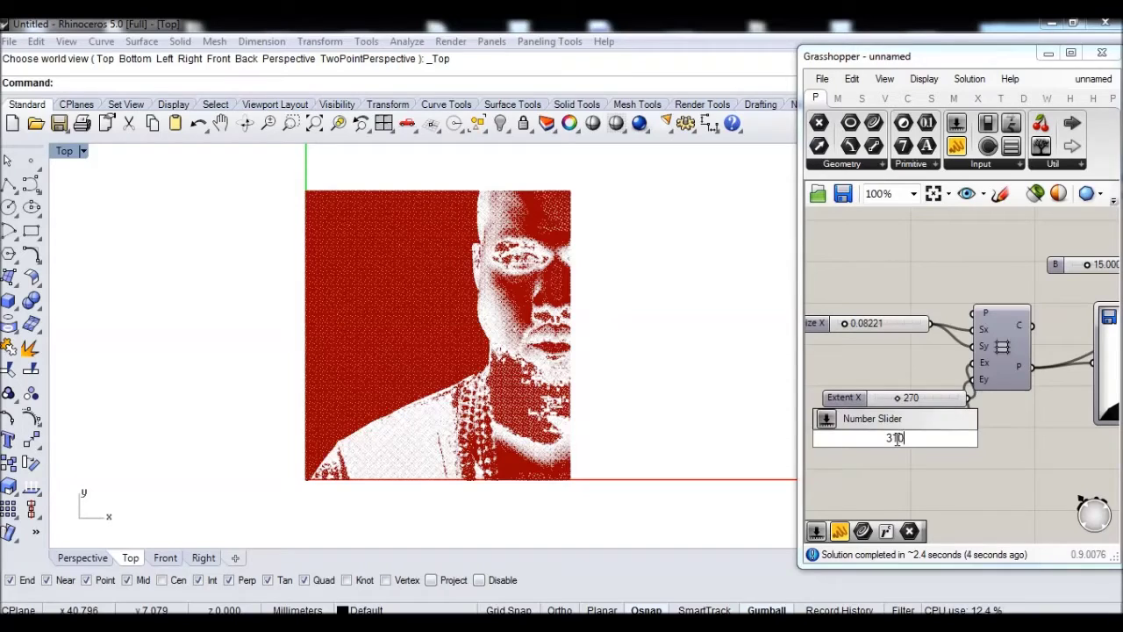
{"action": "key", "text": "Return"}
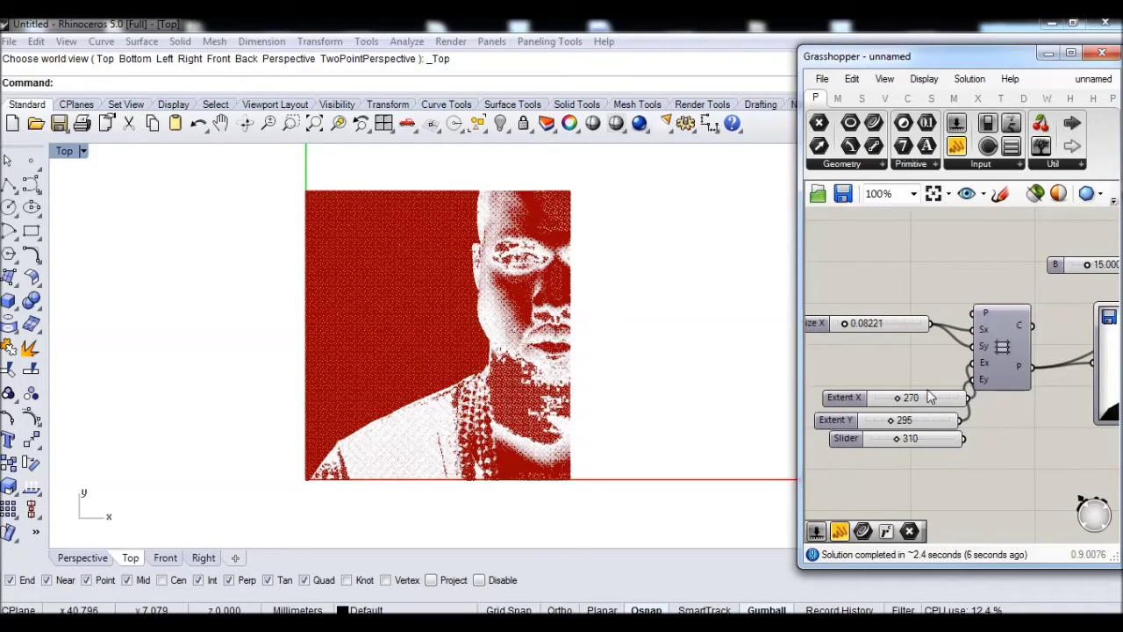
{"action": "left_click_drag", "start_coordinate": [932, 402], "coordinate": [903, 378]}
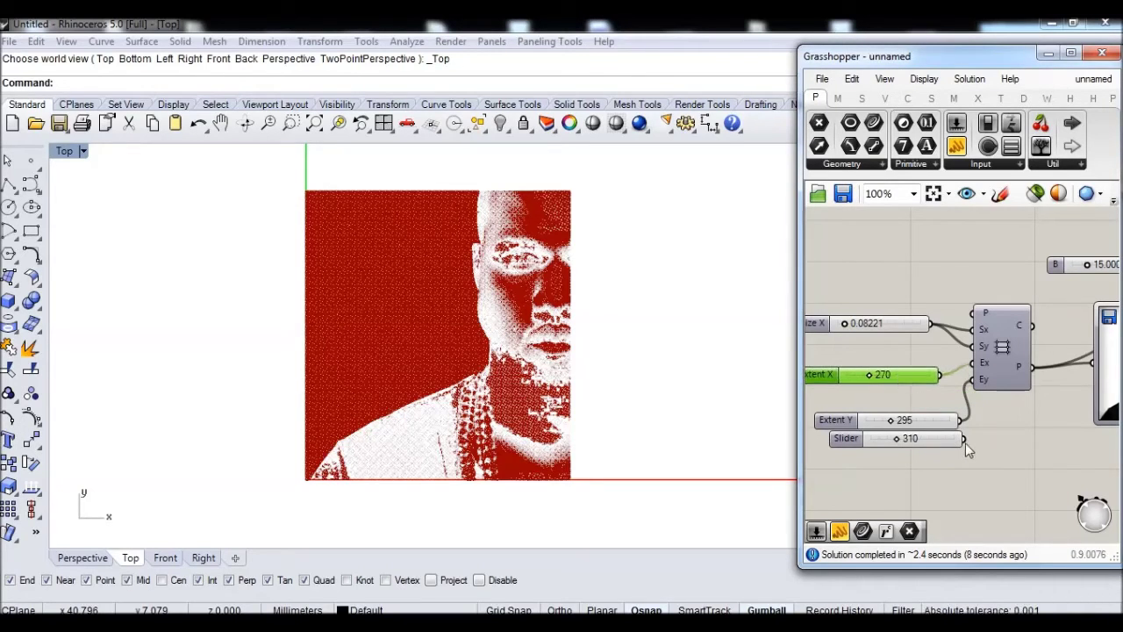
{"action": "left_click_drag", "start_coordinate": [965, 440], "coordinate": [972, 380]}
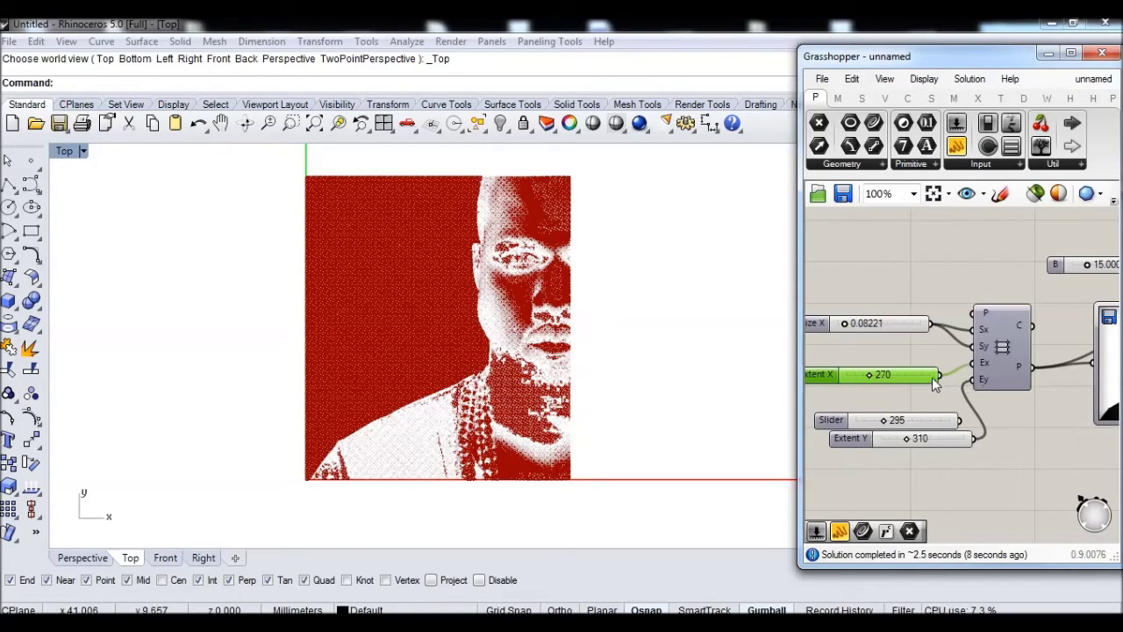
Step: Move the unused 295 slider aside and supply the grid's Extent X input from a new number slider of 450
{"action": "left_click_drag", "start_coordinate": [907, 420], "coordinate": [894, 402]}
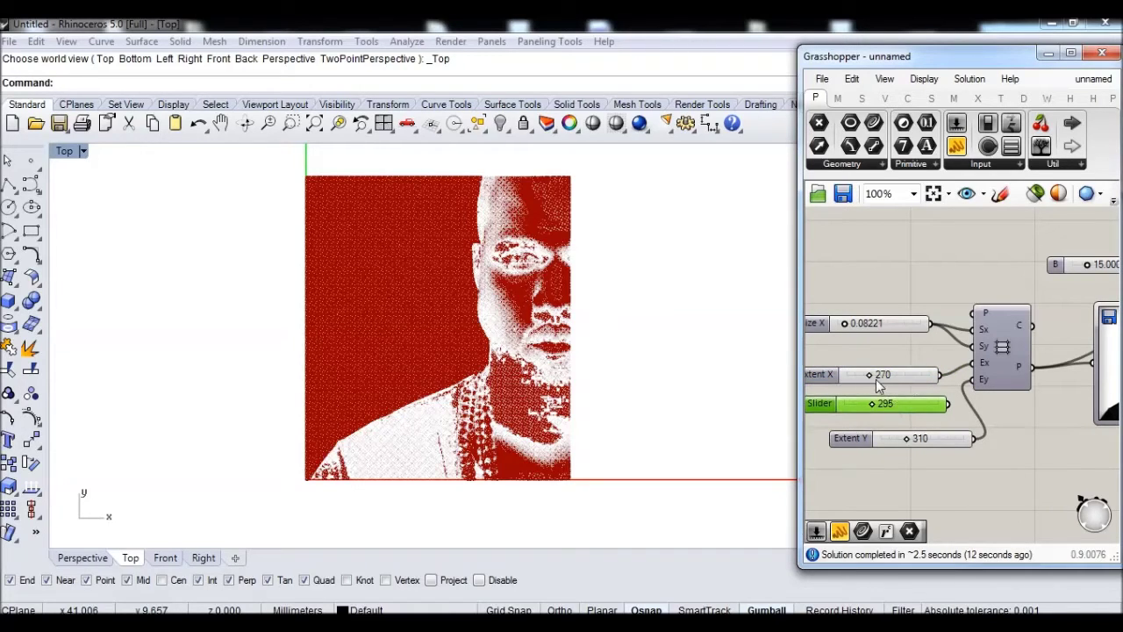
{"action": "double_click", "coordinate": [876, 362]}
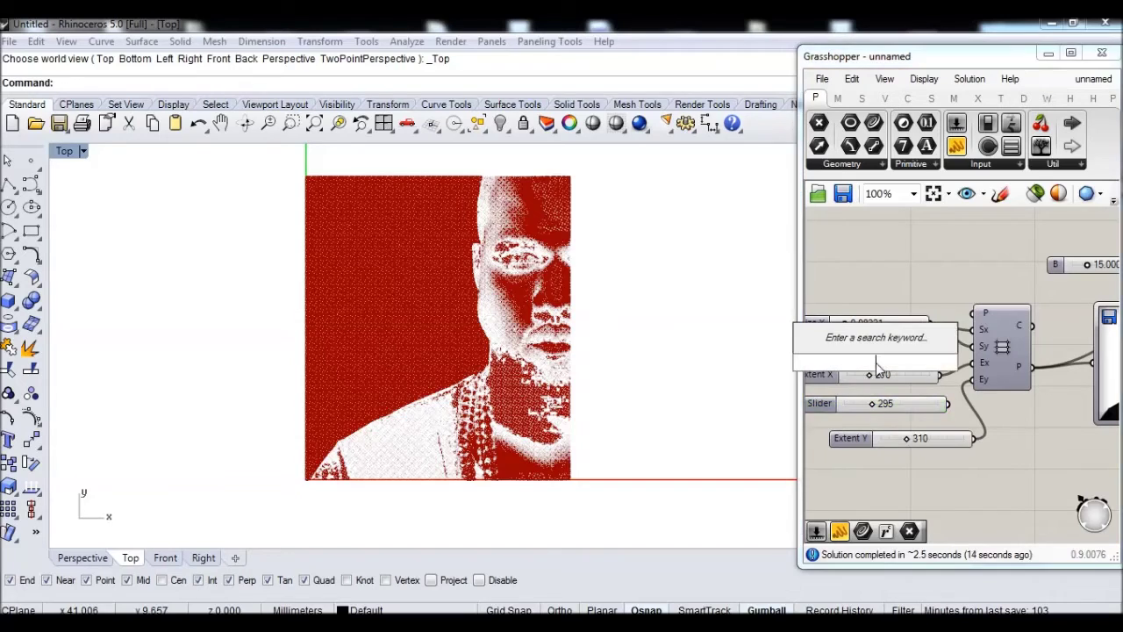
{"action": "type", "text": "450"}
{"action": "key", "text": "Return"}
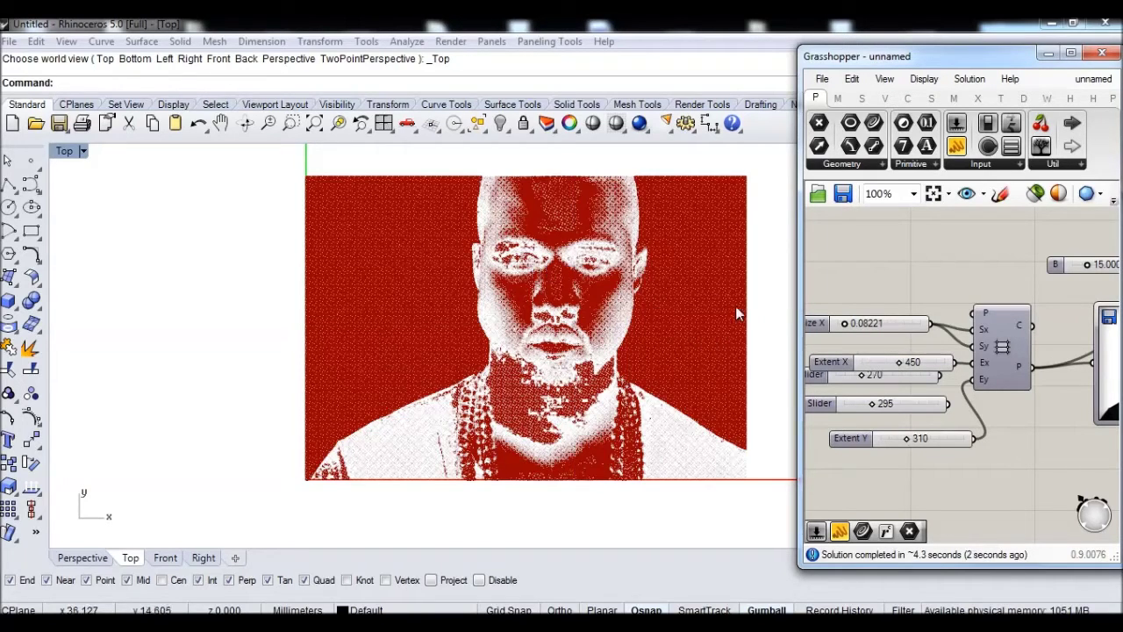
Step: Select the unused 270 and 295 sliders together and delete them
{"action": "left_click_drag", "start_coordinate": [921, 418], "coordinate": [877, 377]}
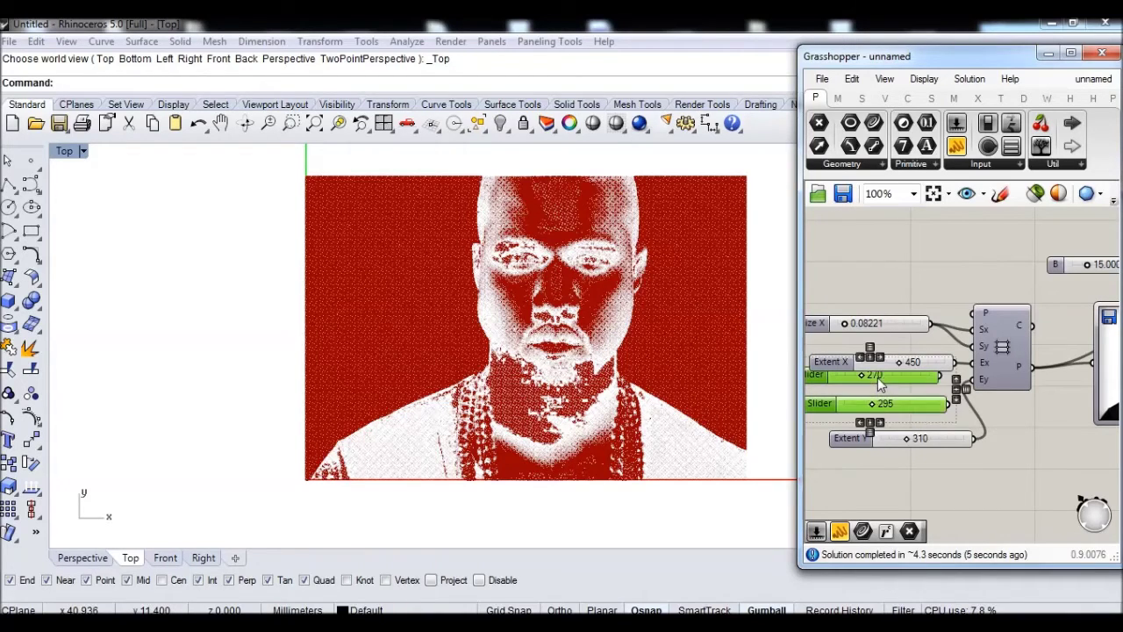
{"action": "left_click", "coordinate": [852, 79]}
{"action": "left_click", "coordinate": [882, 254]}
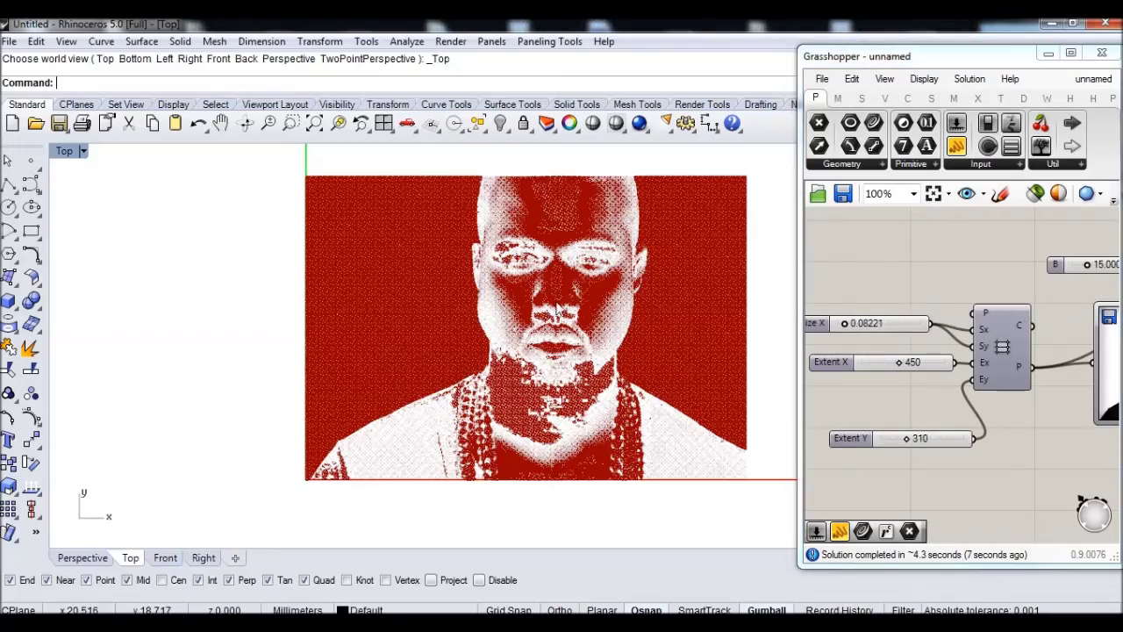
Step: Inspect the circles around the nose up close and raise the division's B slider to 16.092
{"action": "scroll", "coordinate": [562, 288], "scroll_direction": "up", "scroll_amount": 5}
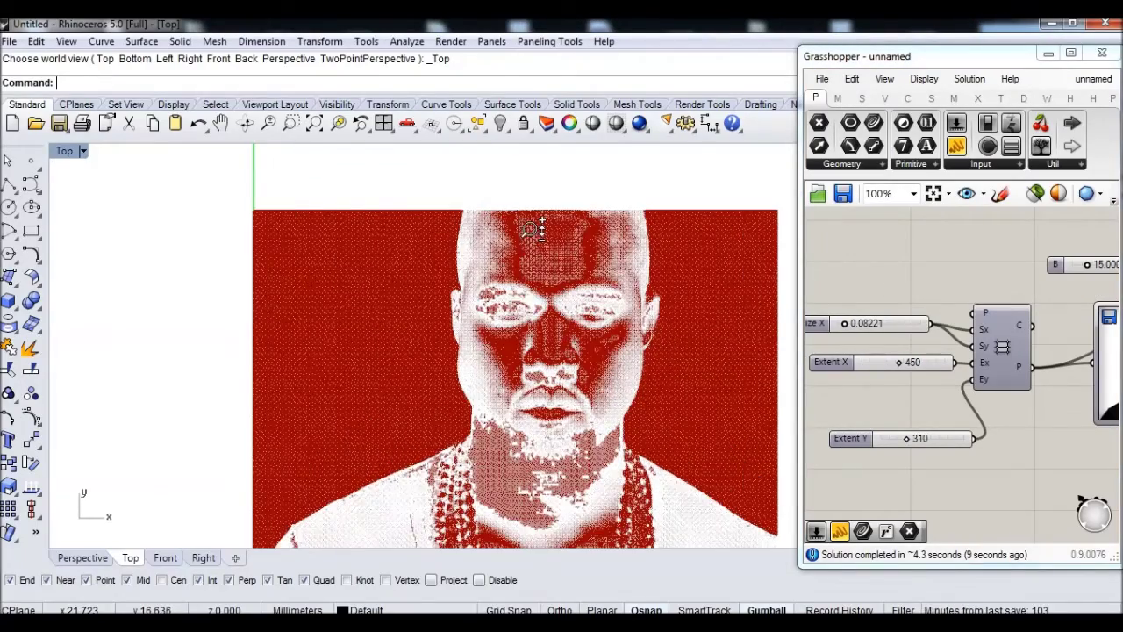
{"action": "scroll", "coordinate": [549, 342], "scroll_direction": "down", "scroll_amount": 3}
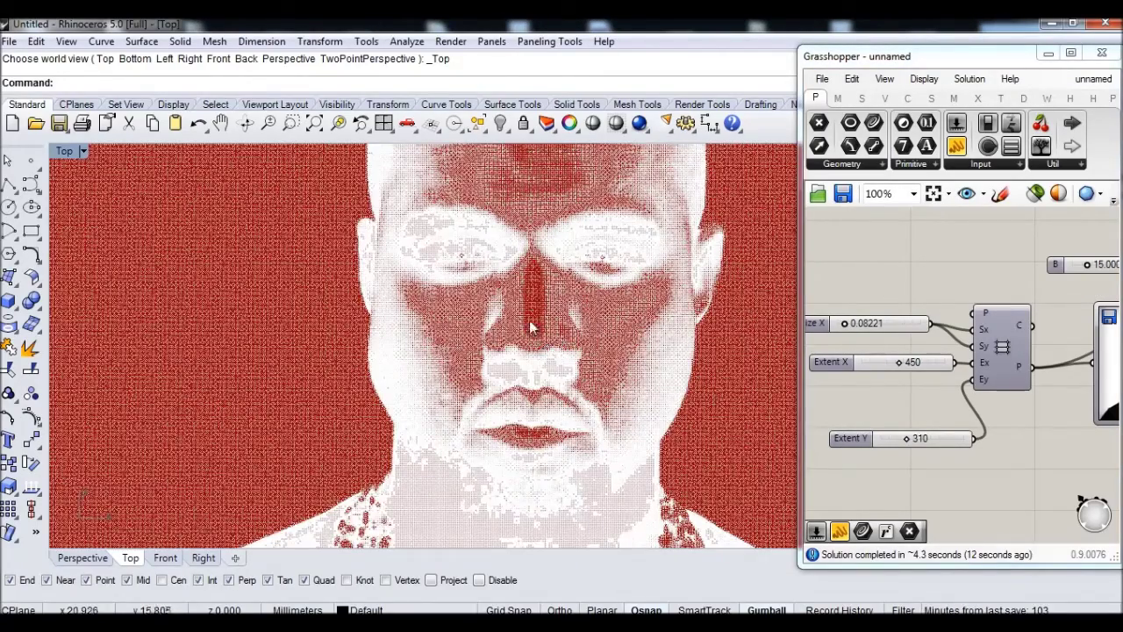
{"action": "scroll", "coordinate": [537, 342], "scroll_direction": "up", "scroll_amount": 6}
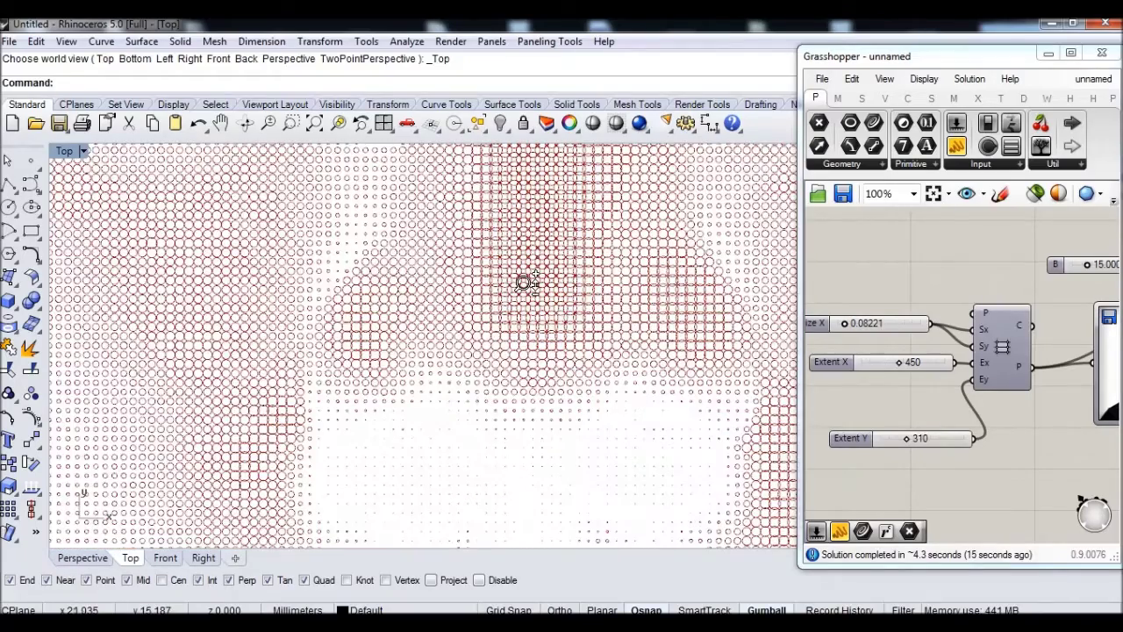
{"action": "right_click_drag", "start_coordinate": [964, 244], "coordinate": [870, 257]}
{"action": "scroll", "coordinate": [870, 257], "scroll_direction": "down", "scroll_amount": 2}
{"action": "scroll", "coordinate": [597, 395], "scroll_direction": "down", "scroll_amount": 4}
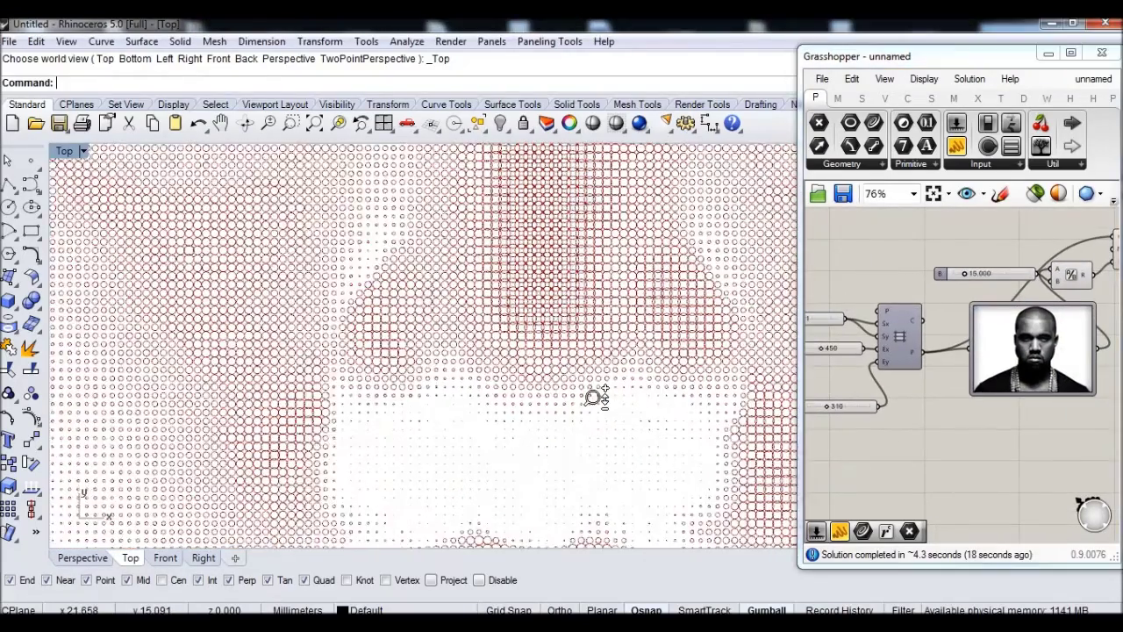
{"action": "right_click_drag", "start_coordinate": [607, 323], "coordinate": [607, 364]}
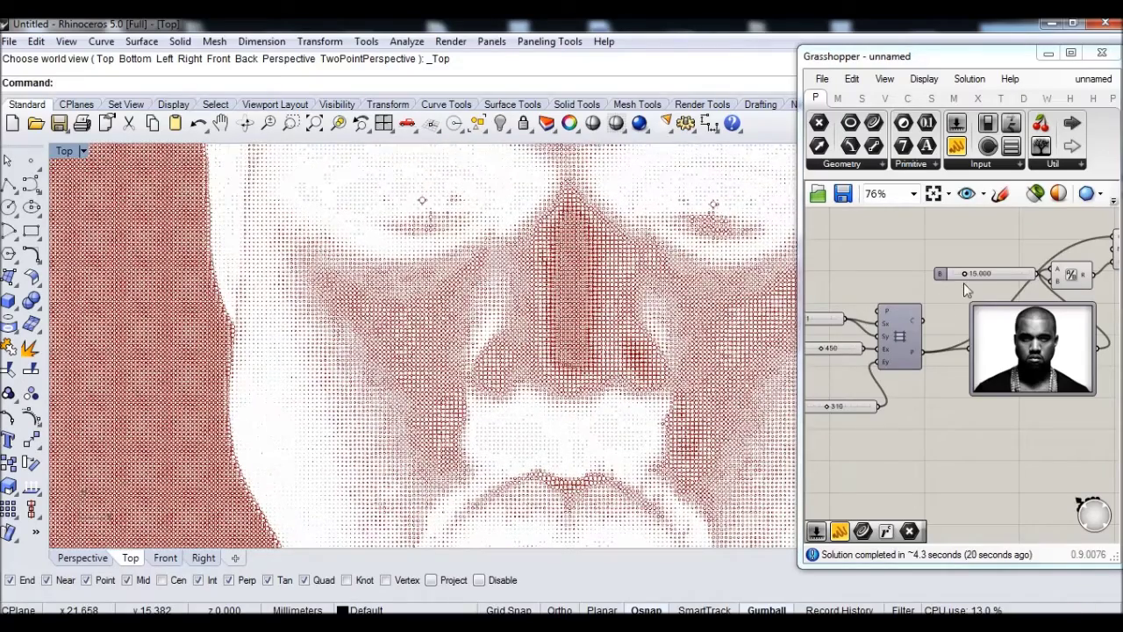
{"action": "left_click", "coordinate": [964, 274]}
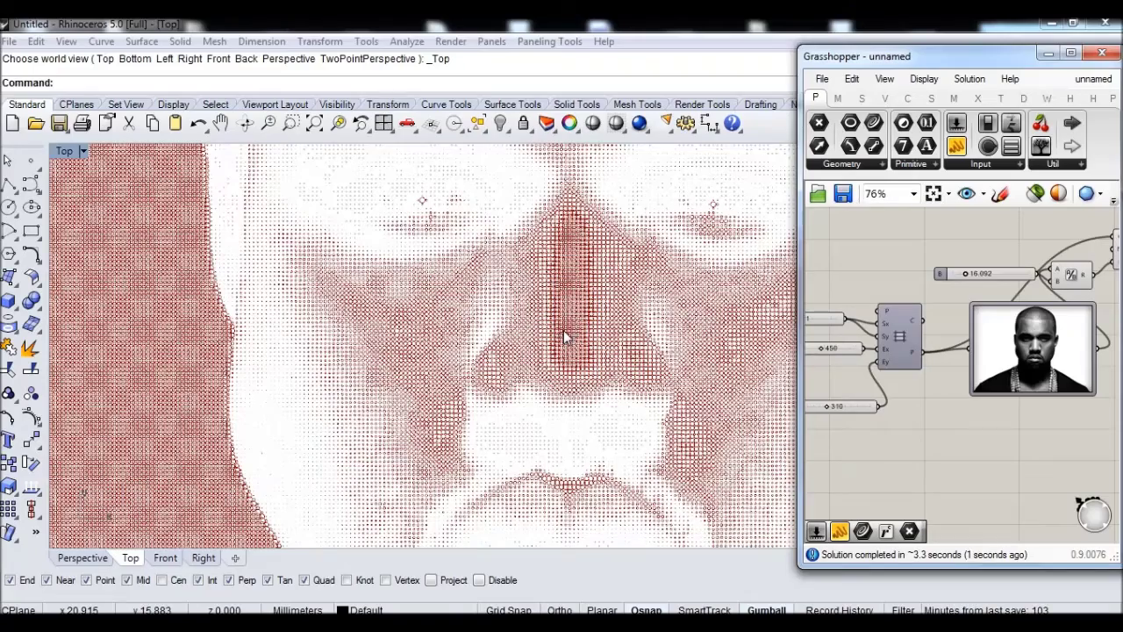
Step: Check the overlapping circles along the nose and raise the division's B slider to 19.368
{"action": "scroll", "coordinate": [553, 283], "scroll_direction": "up", "scroll_amount": 4}
{"action": "scroll", "coordinate": [571, 356], "scroll_direction": "up", "scroll_amount": 3}
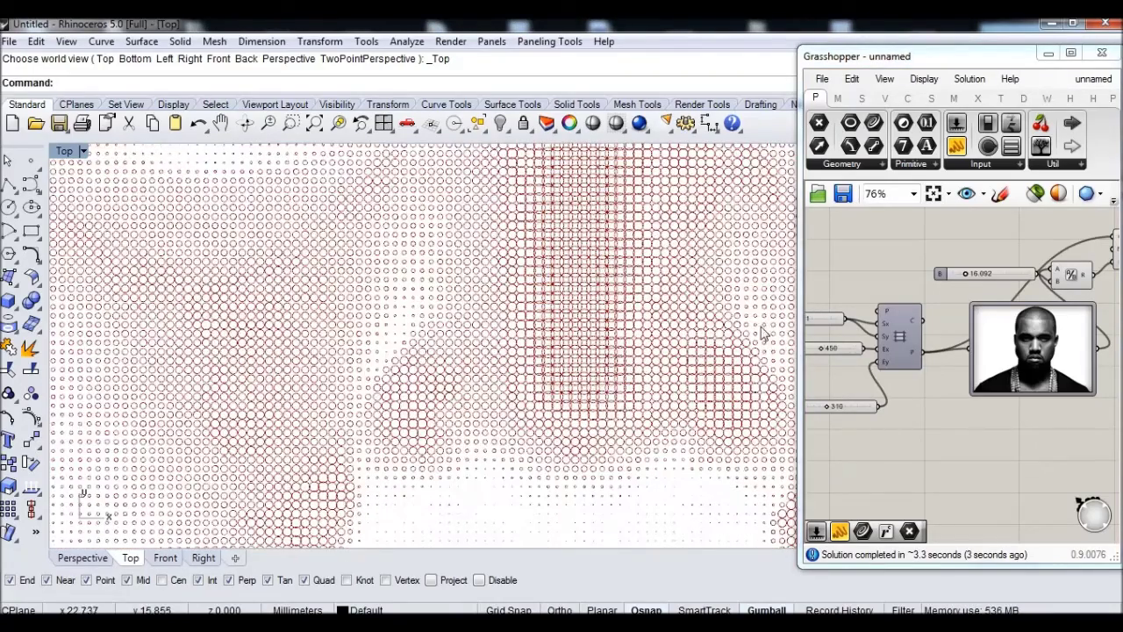
{"action": "left_click_drag", "start_coordinate": [970, 275], "coordinate": [969, 274]}
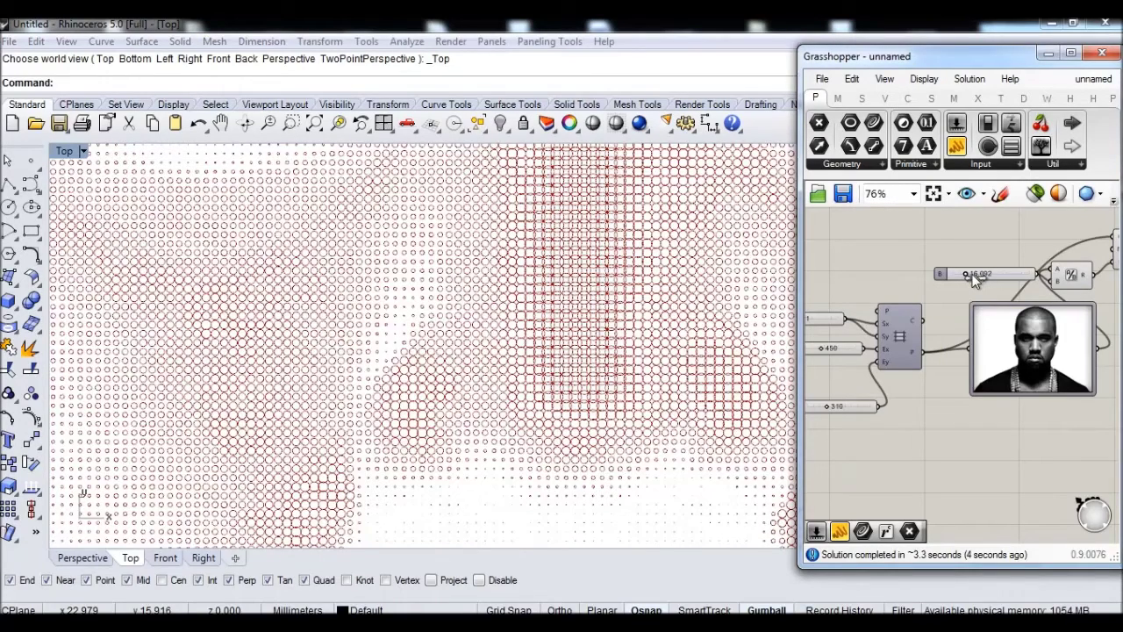
{"action": "left_click_drag", "start_coordinate": [974, 275], "coordinate": [977, 275]}
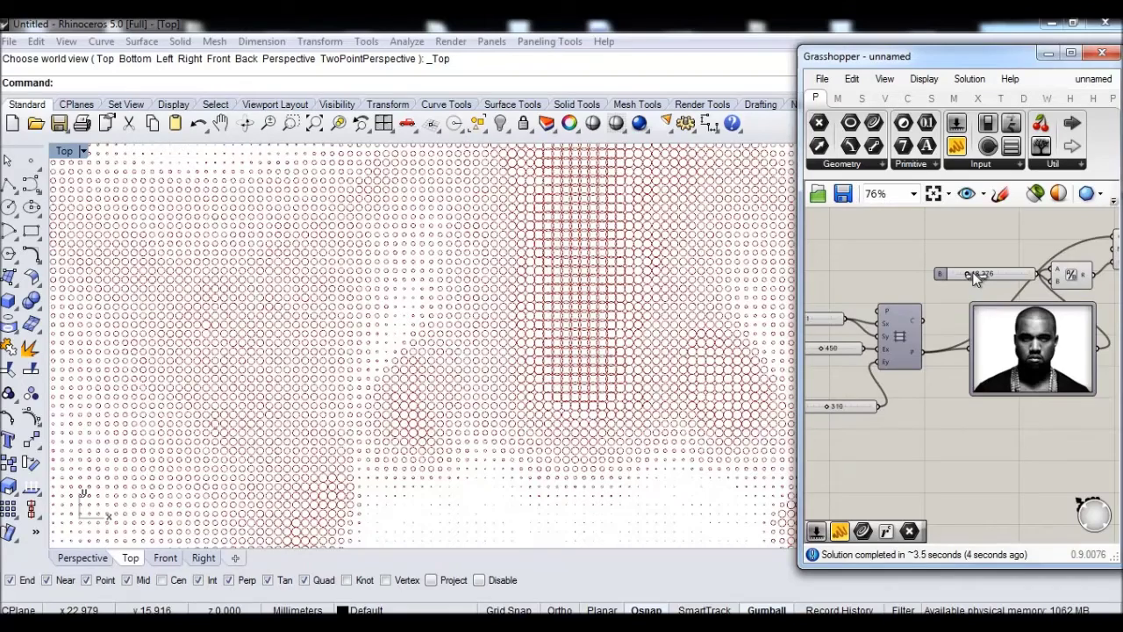
Step: Add a number slider of 23.000, move the 19.368 slider aside and wire the new one to the division's B input
{"action": "double_click", "coordinate": [965, 255]}
{"action": "type", "text": "23.000"}
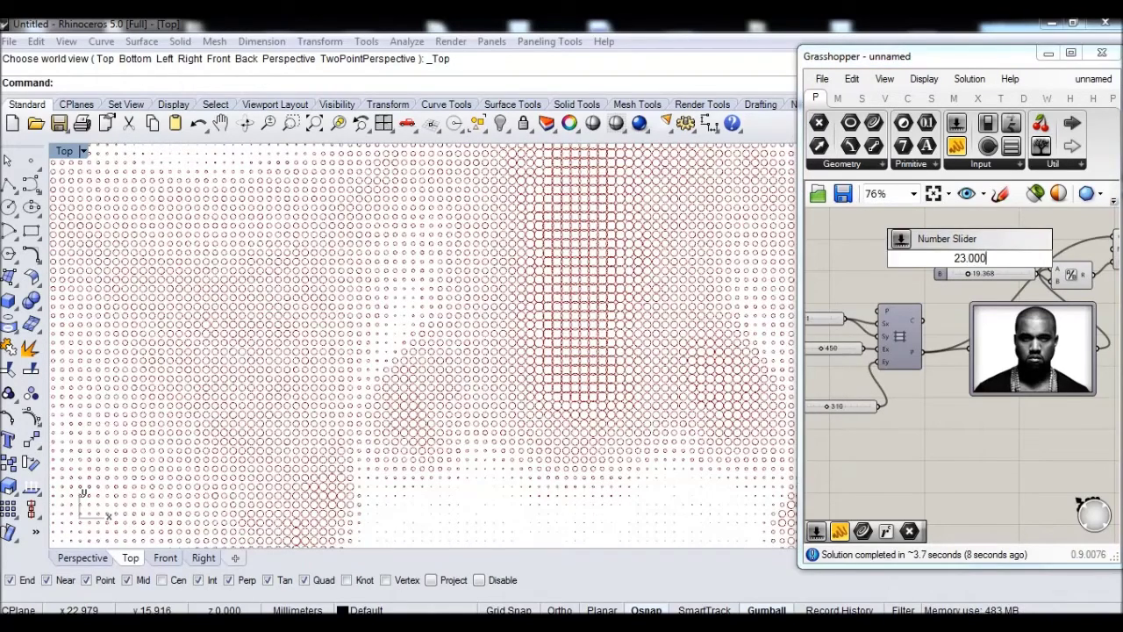
{"action": "key", "text": "Return"}
{"action": "left_click_drag", "start_coordinate": [1026, 277], "coordinate": [1054, 280]}
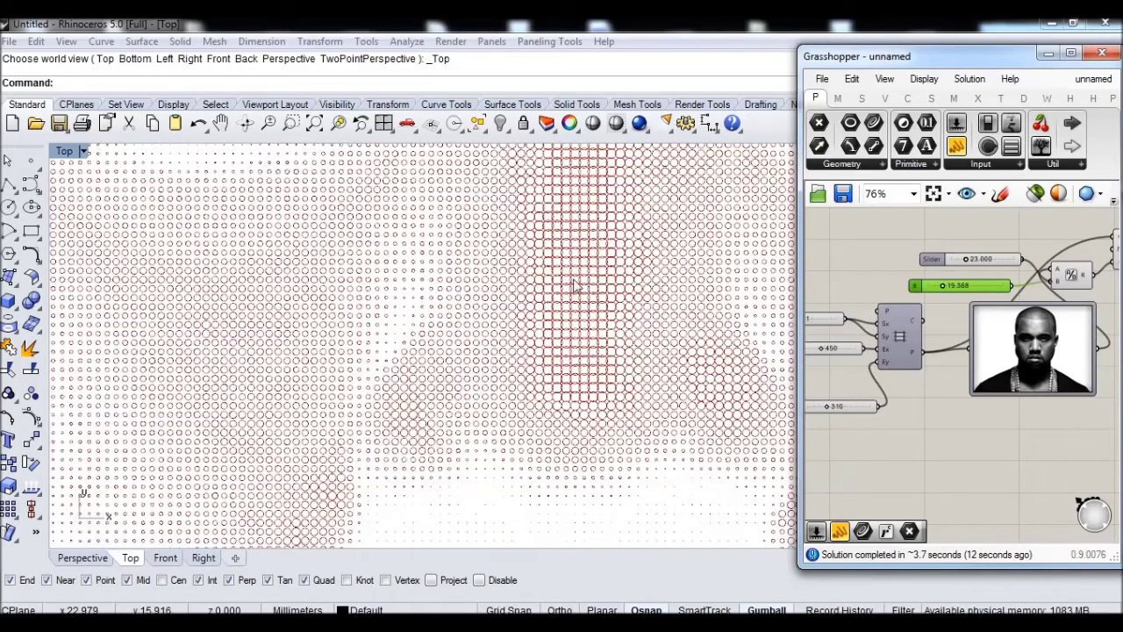
{"action": "left_click", "coordinate": [593, 330]}
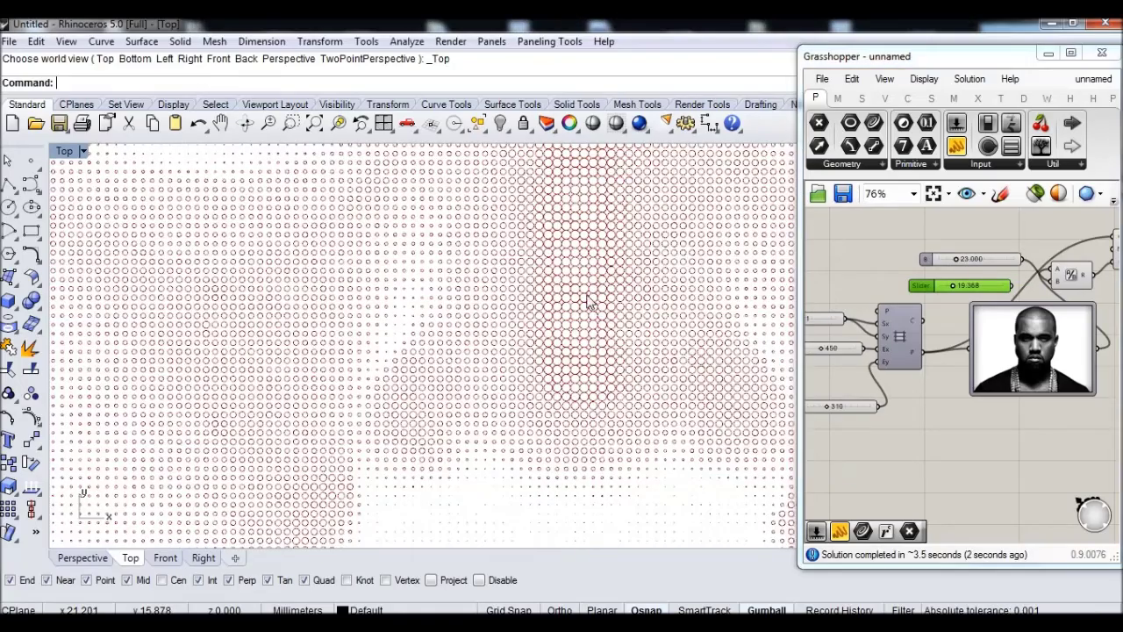
Step: Inspect the nose circles for overlaps, then supply the division's B input from a new number slider of 24.000 and review the whole portrait
{"action": "scroll", "coordinate": [590, 321], "scroll_direction": "up", "scroll_amount": 8}
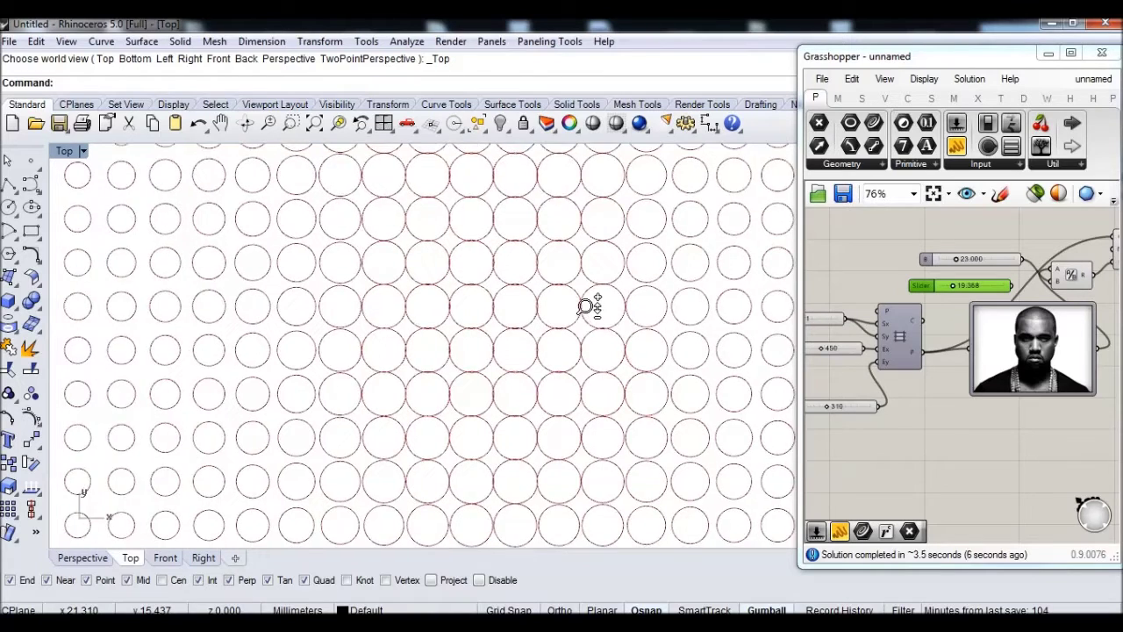
{"action": "scroll", "coordinate": [536, 338], "scroll_direction": "up", "scroll_amount": 5}
{"action": "scroll", "coordinate": [541, 343], "scroll_direction": "up", "scroll_amount": 3}
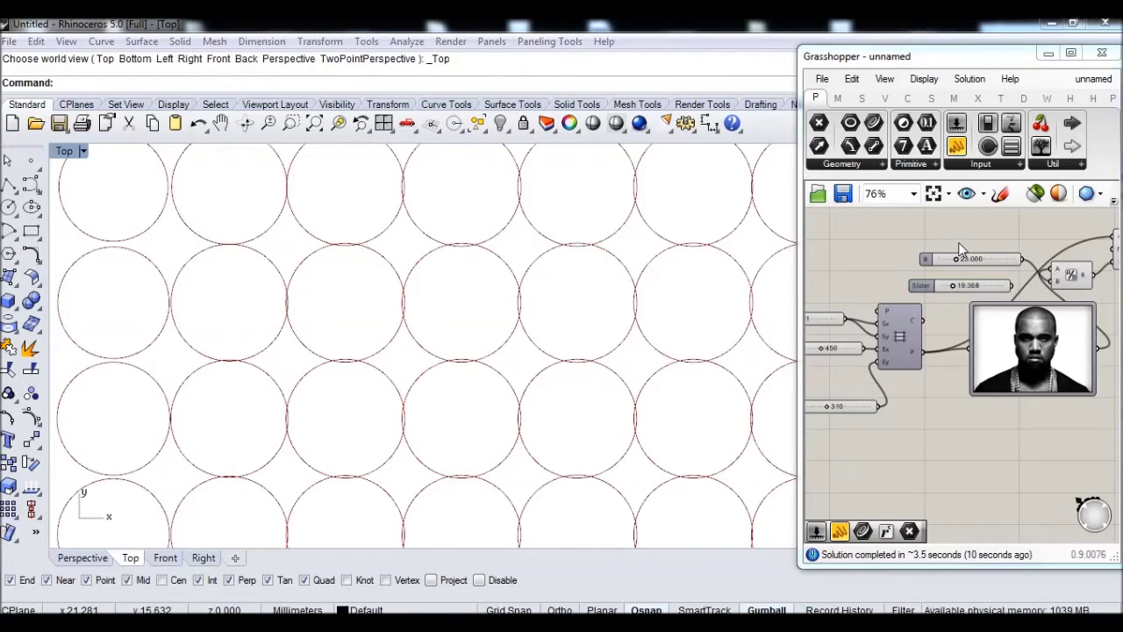
{"action": "double_click", "coordinate": [961, 268]}
{"action": "type", "text": "24.000"}
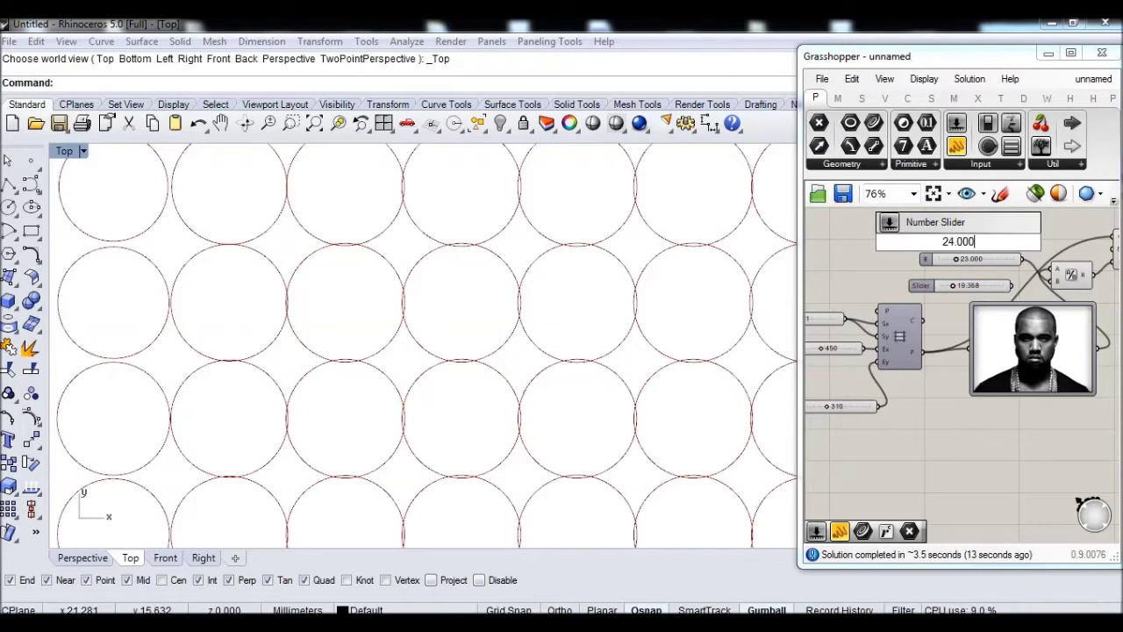
{"action": "key", "text": "Return"}
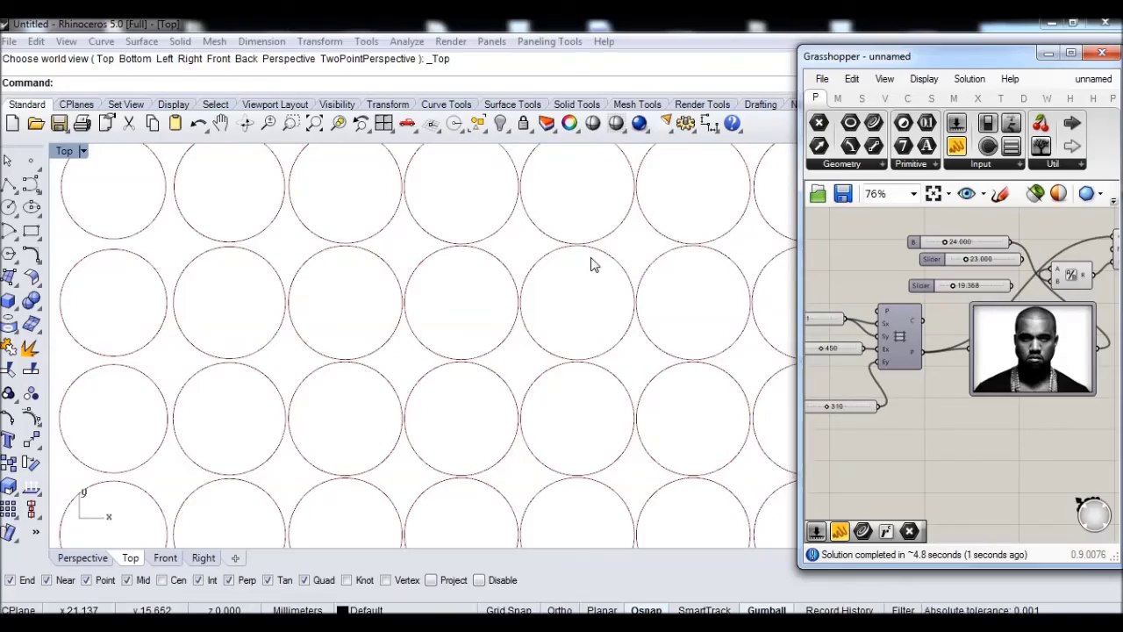
{"action": "scroll", "coordinate": [596, 362], "scroll_direction": "down", "scroll_amount": 15}
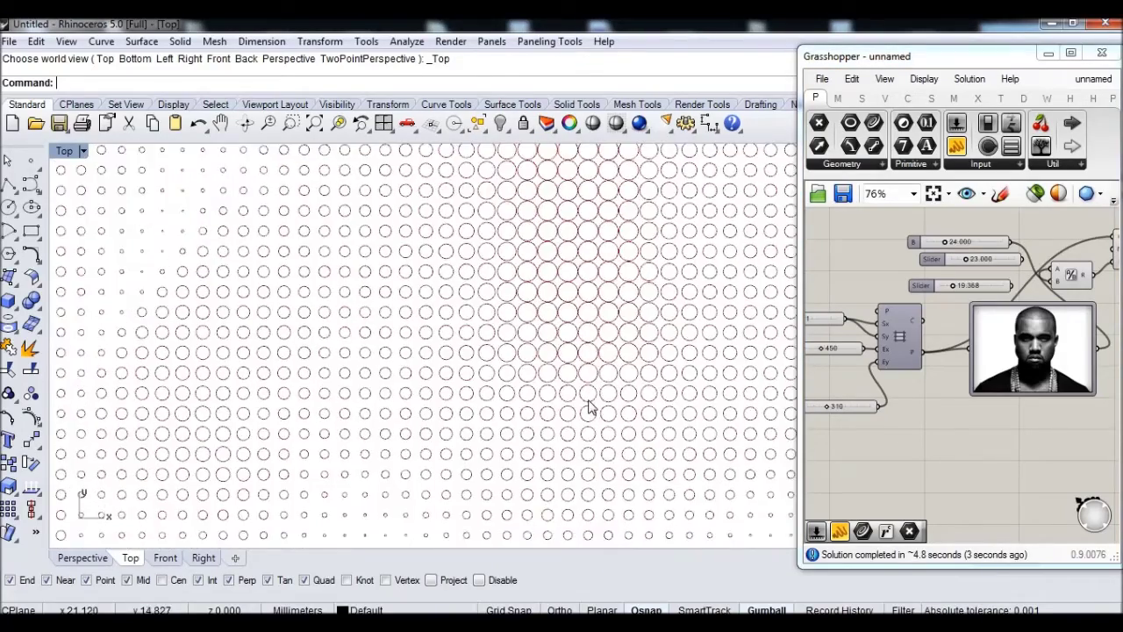
{"action": "scroll", "coordinate": [595, 361], "scroll_direction": "down", "scroll_amount": 10}
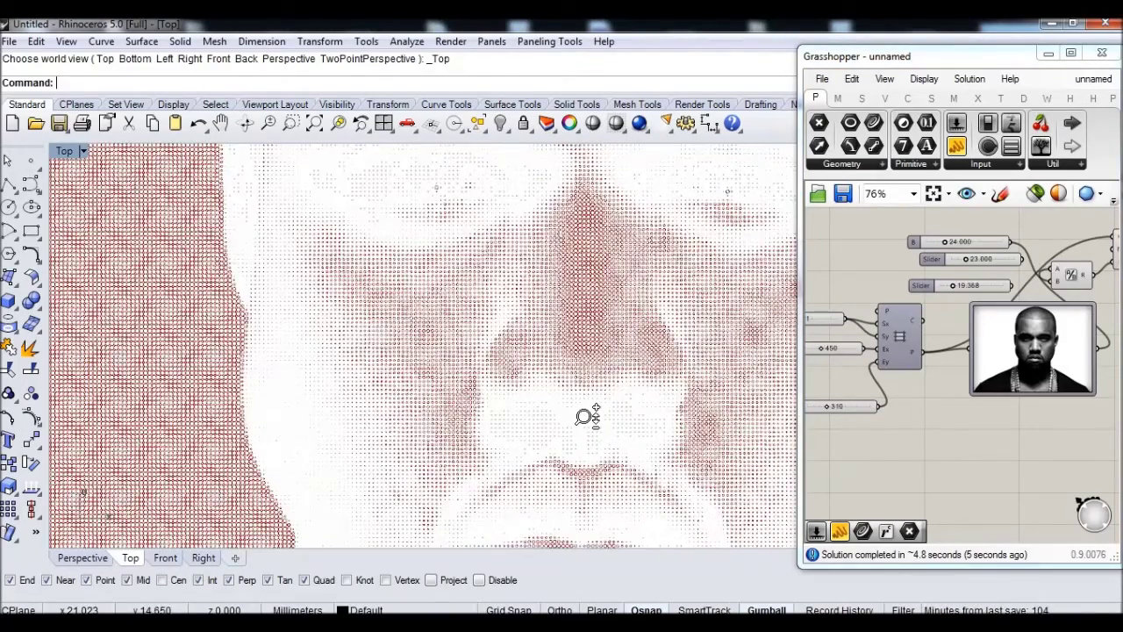
{"action": "scroll", "coordinate": [586, 418], "scroll_direction": "down", "scroll_amount": 4}
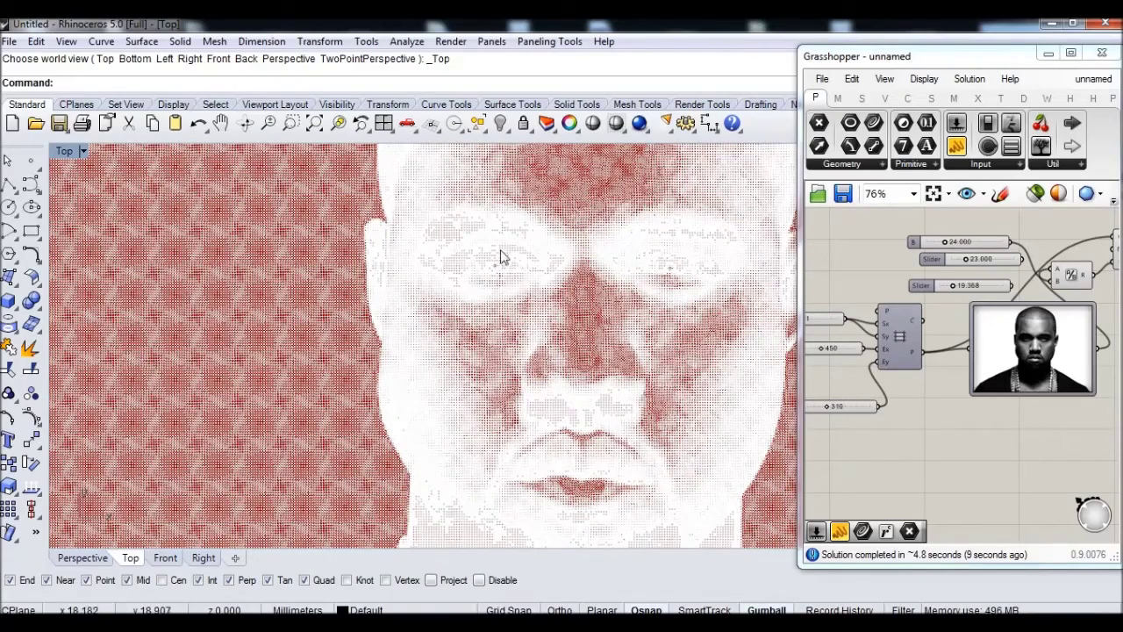
{"action": "scroll", "coordinate": [498, 384], "scroll_direction": "down", "scroll_amount": 5}
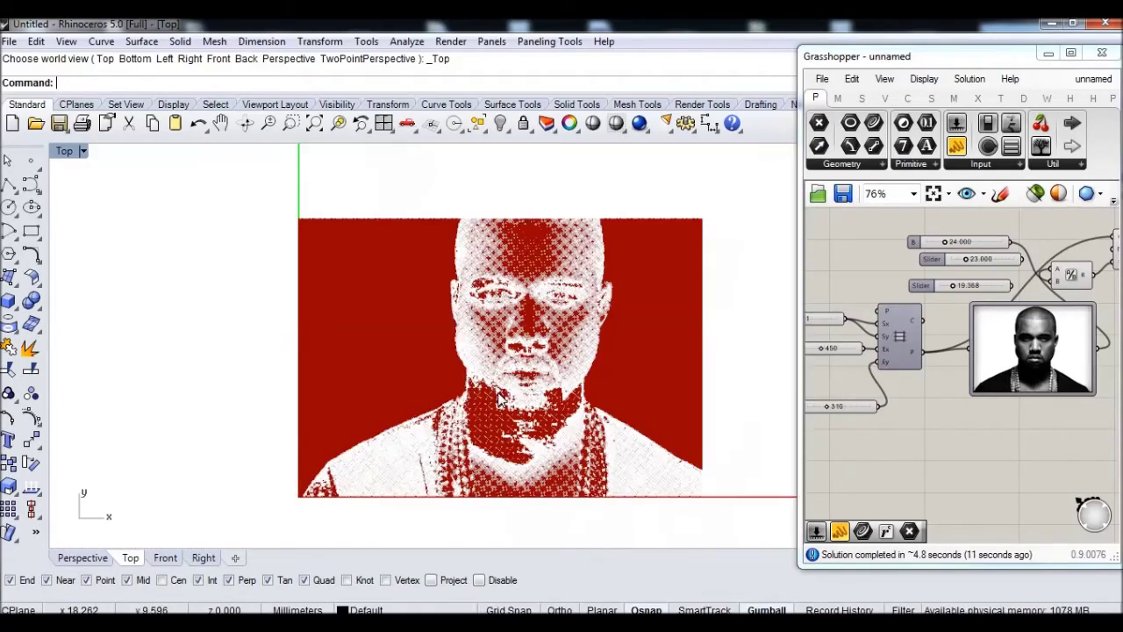
Step: Examine the circle portrait up close and as a whole, comparing its cropped head with the grid's Extent X and Extent Y sliders
{"action": "scroll", "coordinate": [494, 377], "scroll_direction": "up", "scroll_amount": 3}
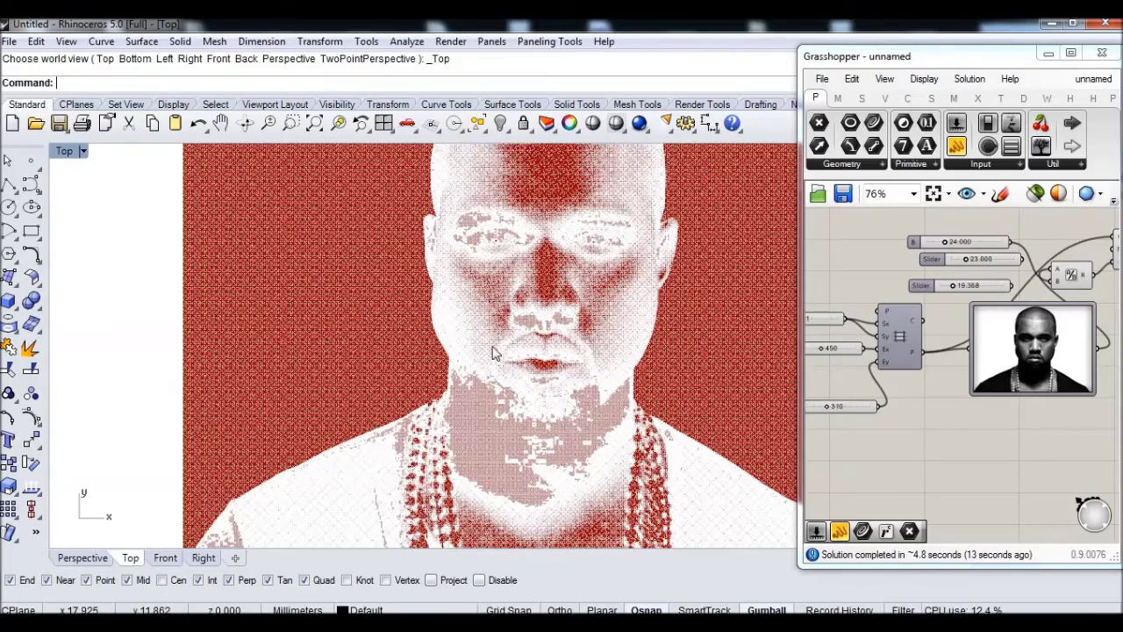
{"action": "scroll", "coordinate": [491, 314], "scroll_direction": "up", "scroll_amount": 2}
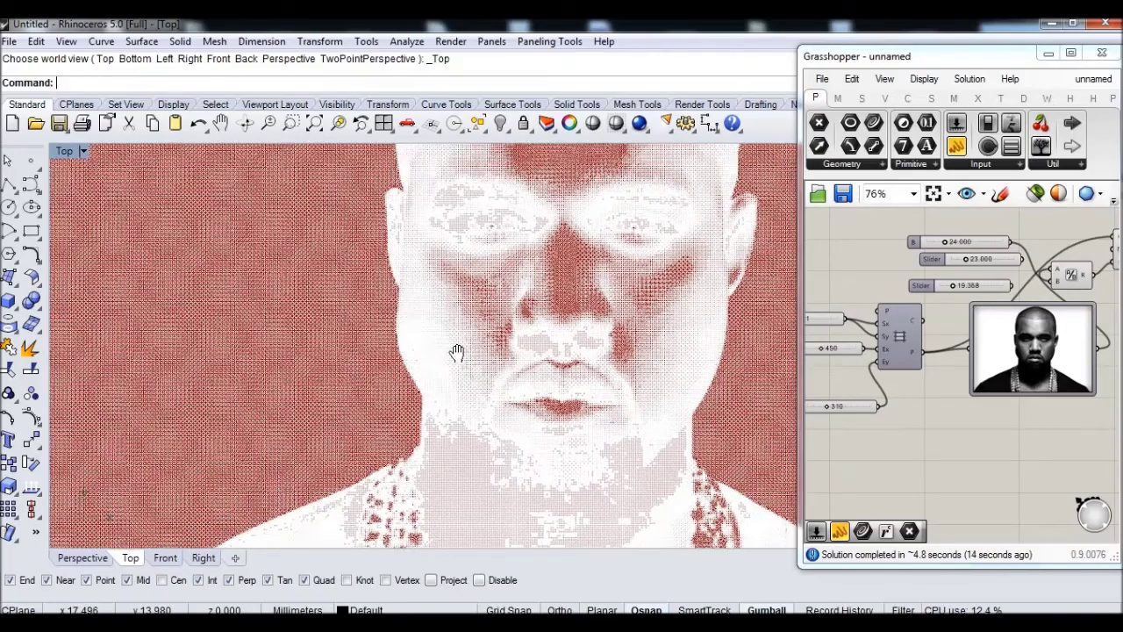
{"action": "scroll", "coordinate": [514, 302], "scroll_direction": "down", "scroll_amount": 3}
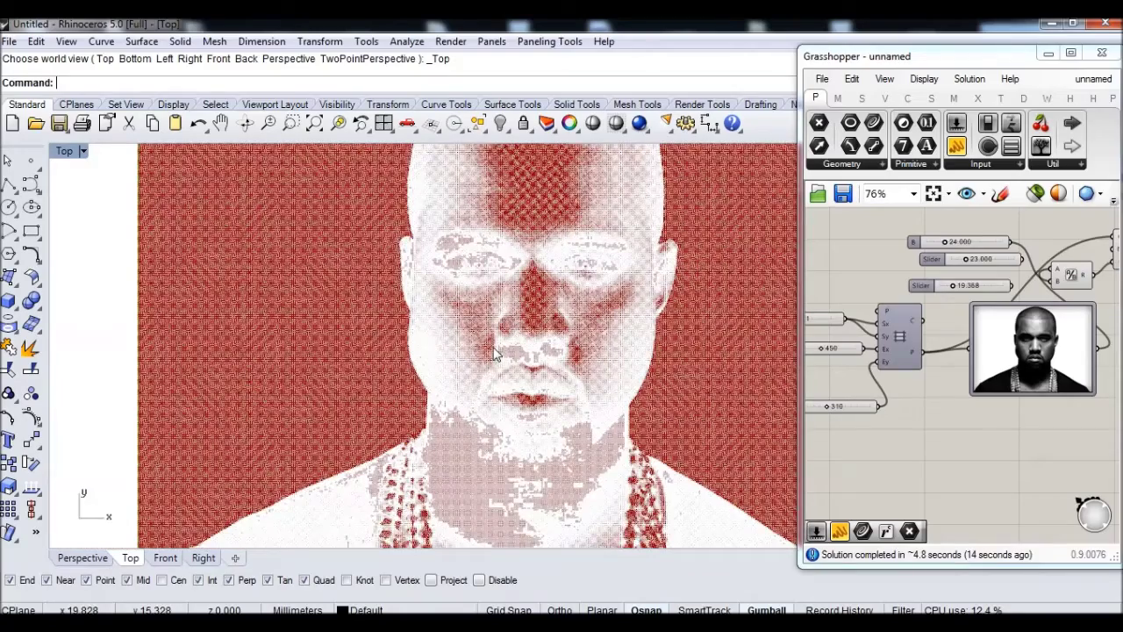
{"action": "right_click_drag", "start_coordinate": [519, 295], "coordinate": [501, 311]}
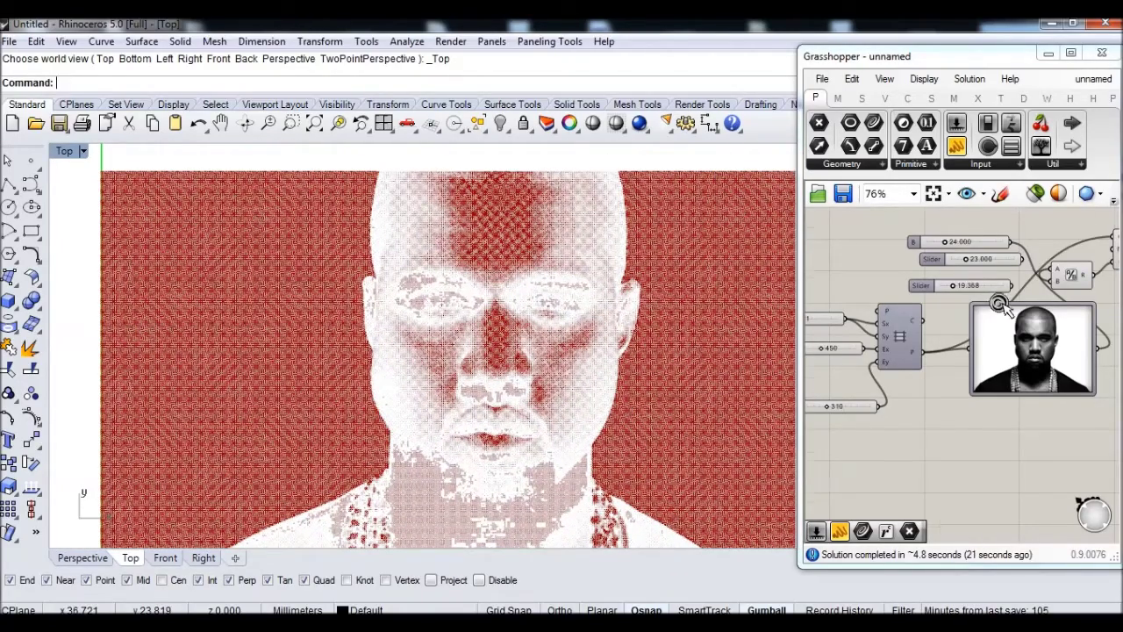
{"action": "scroll", "coordinate": [1018, 342], "scroll_direction": "down", "scroll_amount": 2}
{"action": "scroll", "coordinate": [930, 378], "scroll_direction": "up", "scroll_amount": 2}
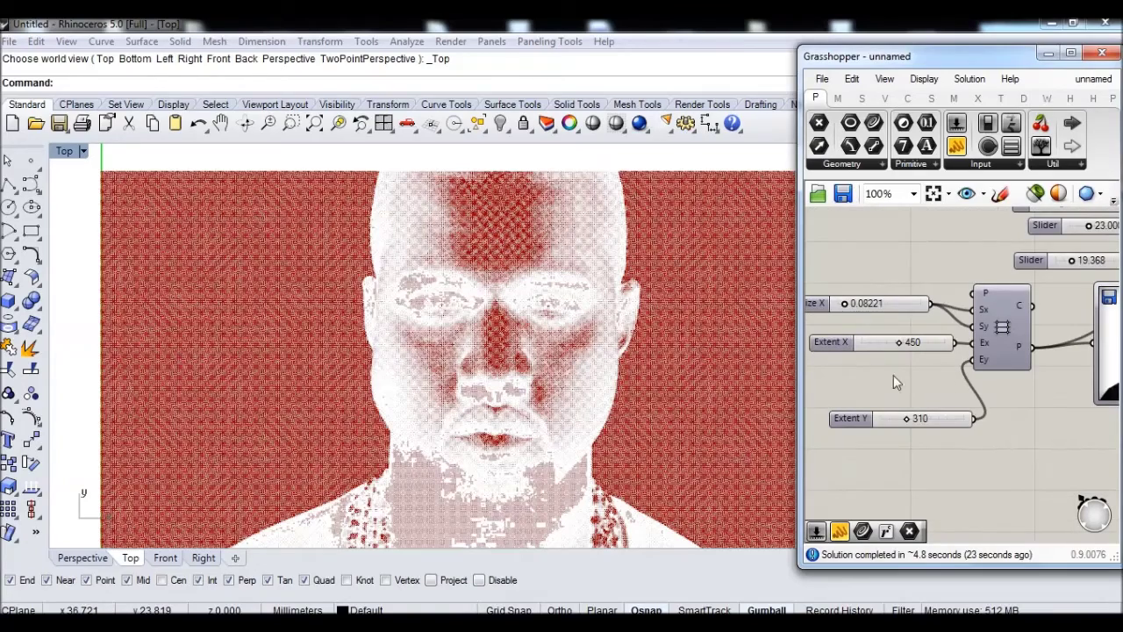
{"action": "scroll", "coordinate": [625, 387], "scroll_direction": "down", "scroll_amount": 1}
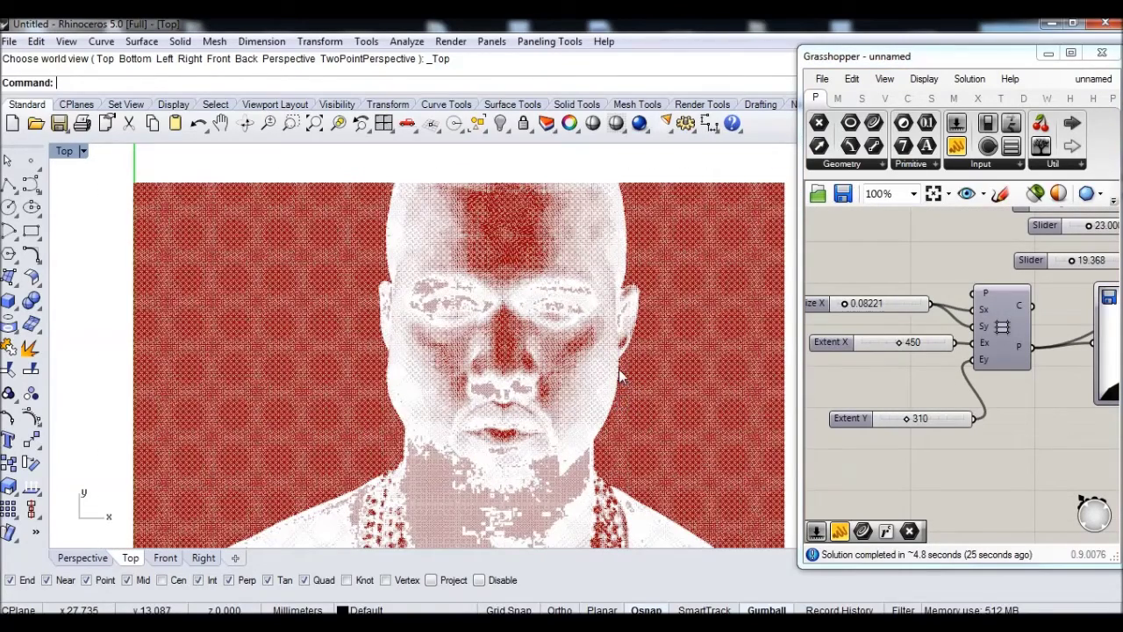
{"action": "scroll", "coordinate": [619, 400], "scroll_direction": "down", "scroll_amount": 2}
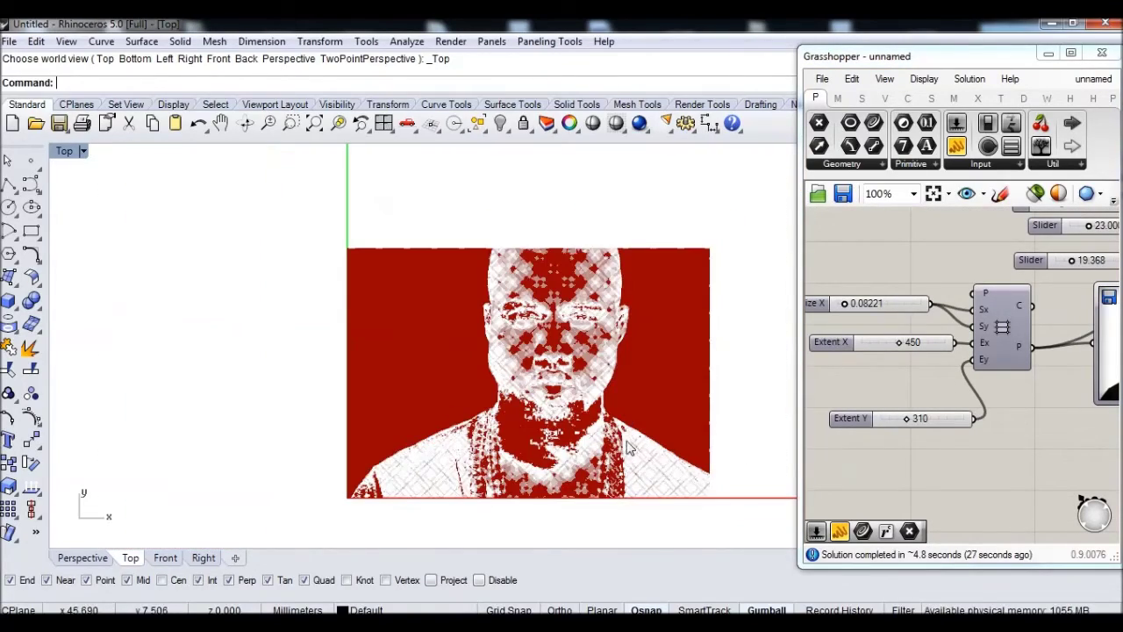
{"action": "scroll", "coordinate": [614, 393], "scroll_direction": "up", "scroll_amount": 3}
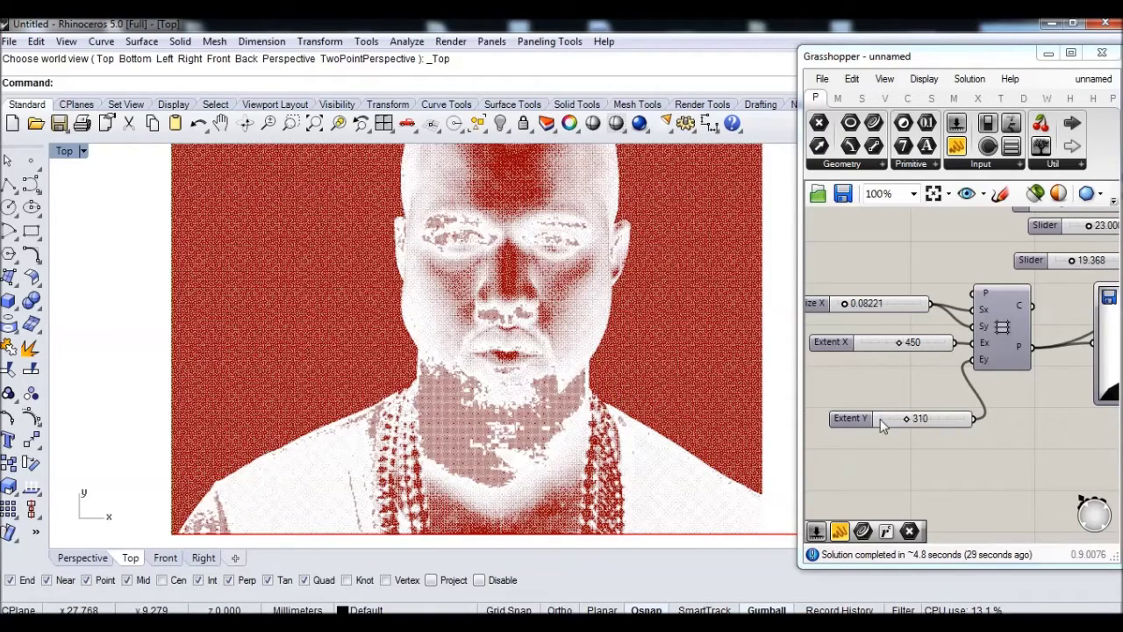
{"action": "mouse_move", "coordinate": [597, 313]}
{"action": "right_mouse_down"}
{"action": "mouse_move", "coordinate": [600, 334]}
{"action": "mouse_move", "coordinate": [590, 332]}
{"action": "right_mouse_up"}
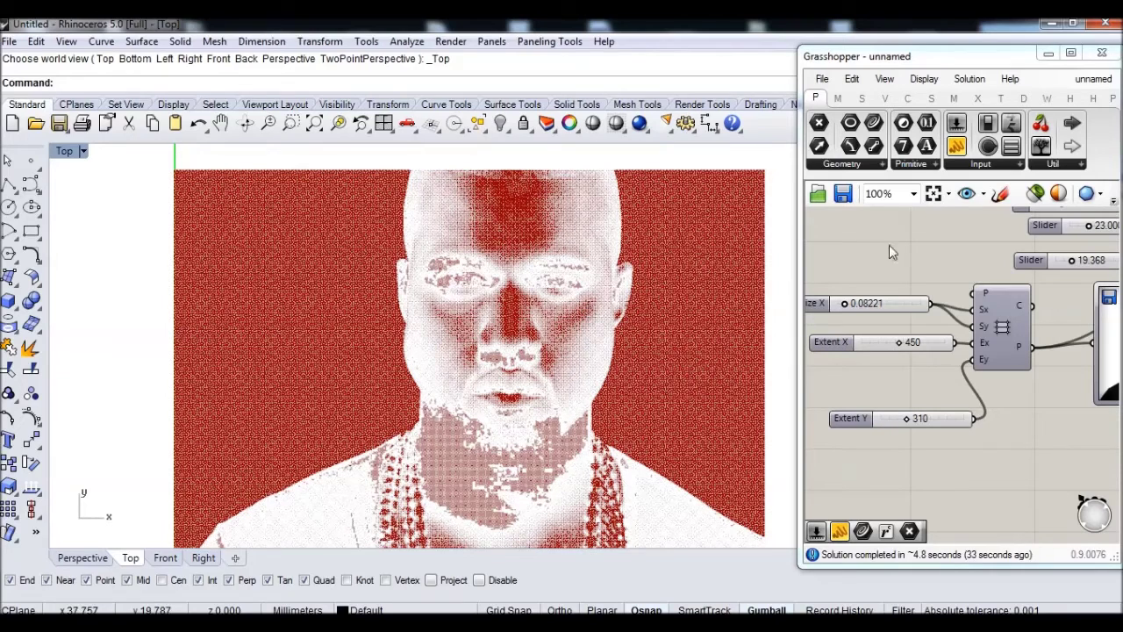
Step: Add a number slider of 330 and wire it to the grid's Ey input in place of the 310 slider
{"action": "double_click", "coordinate": [905, 409]}
{"action": "type", "text": "330"}
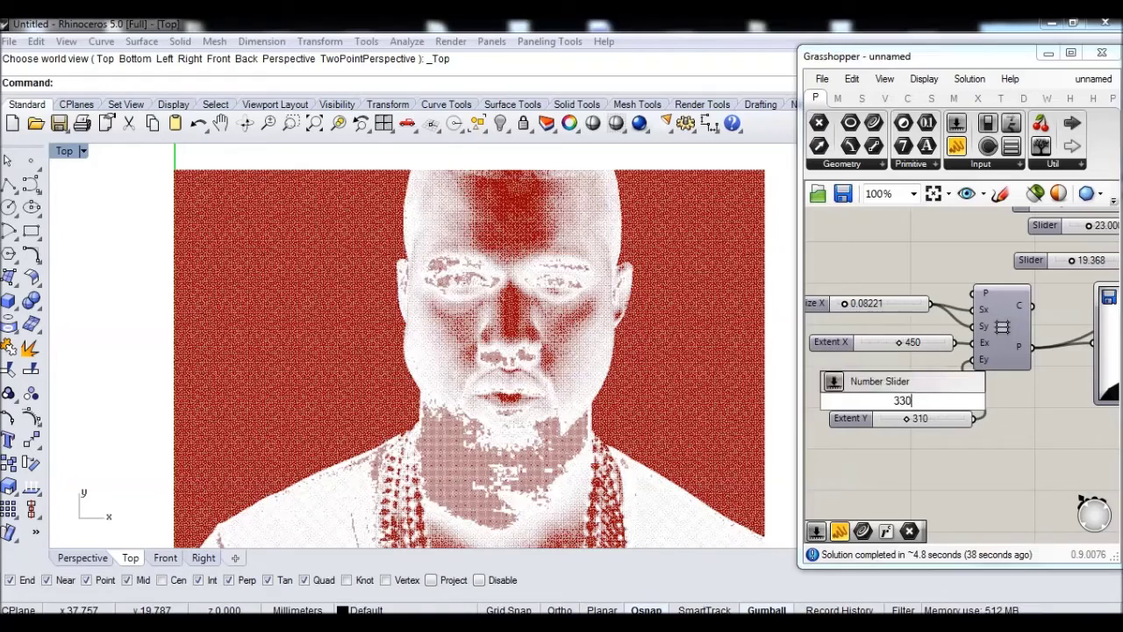
{"action": "key", "text": "Return"}
{"action": "left_click_drag", "start_coordinate": [972, 401], "coordinate": [976, 364]}
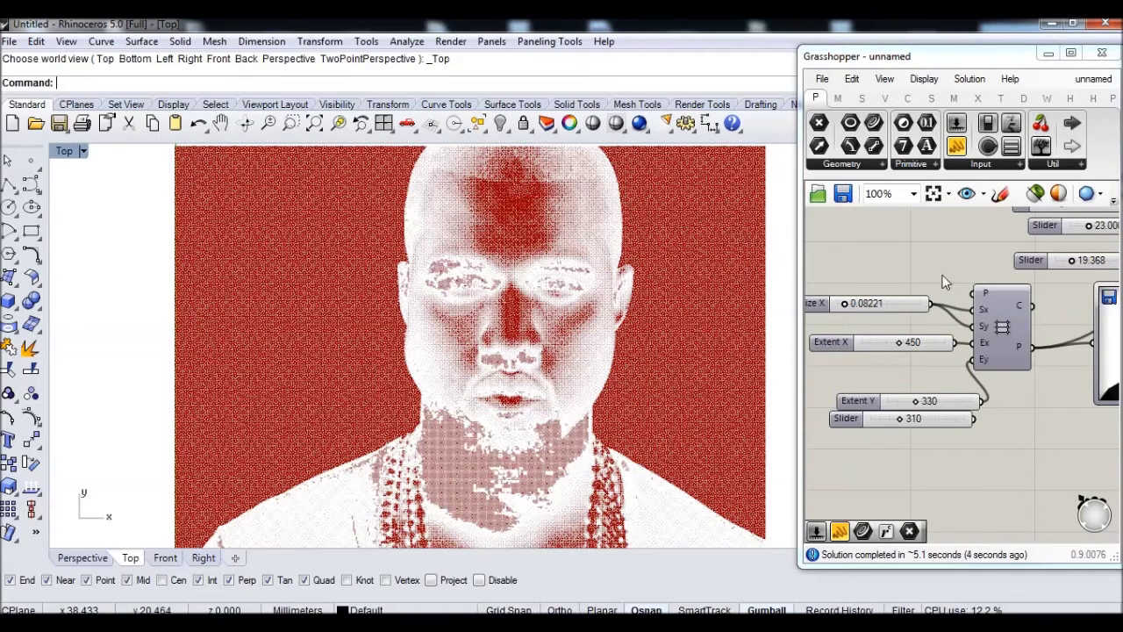
Step: Supply the grid's Ey input from a new number slider of 340 placed beneath the Extent X slider, and check the head's upper edge
{"action": "double_click", "coordinate": [914, 378]}
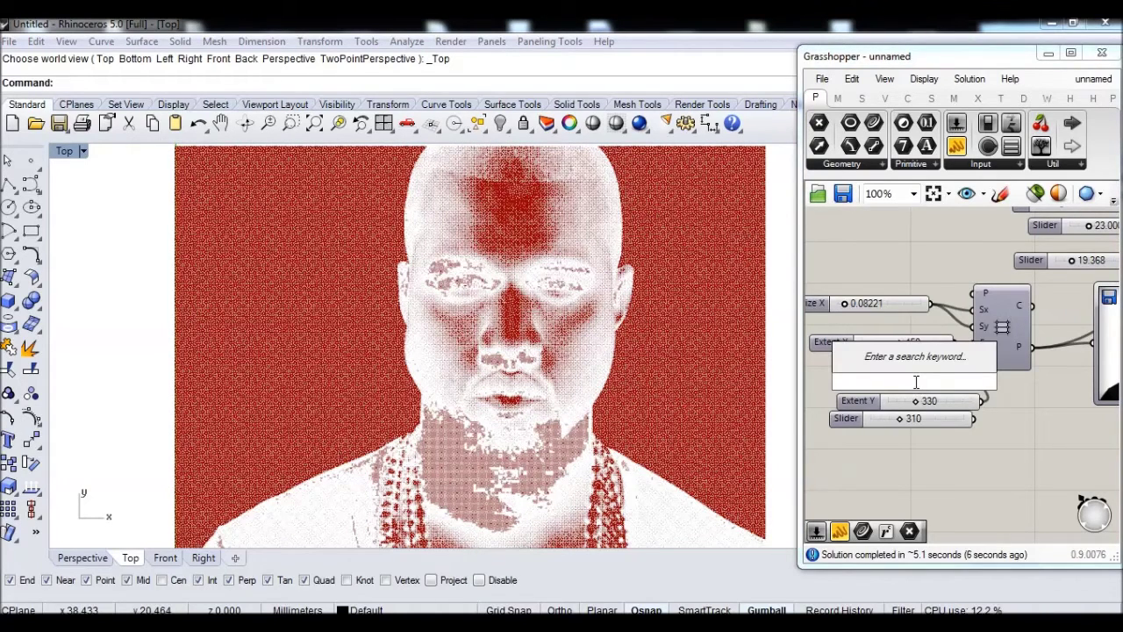
{"action": "type", "text": "340"}
{"action": "key", "text": "Return"}
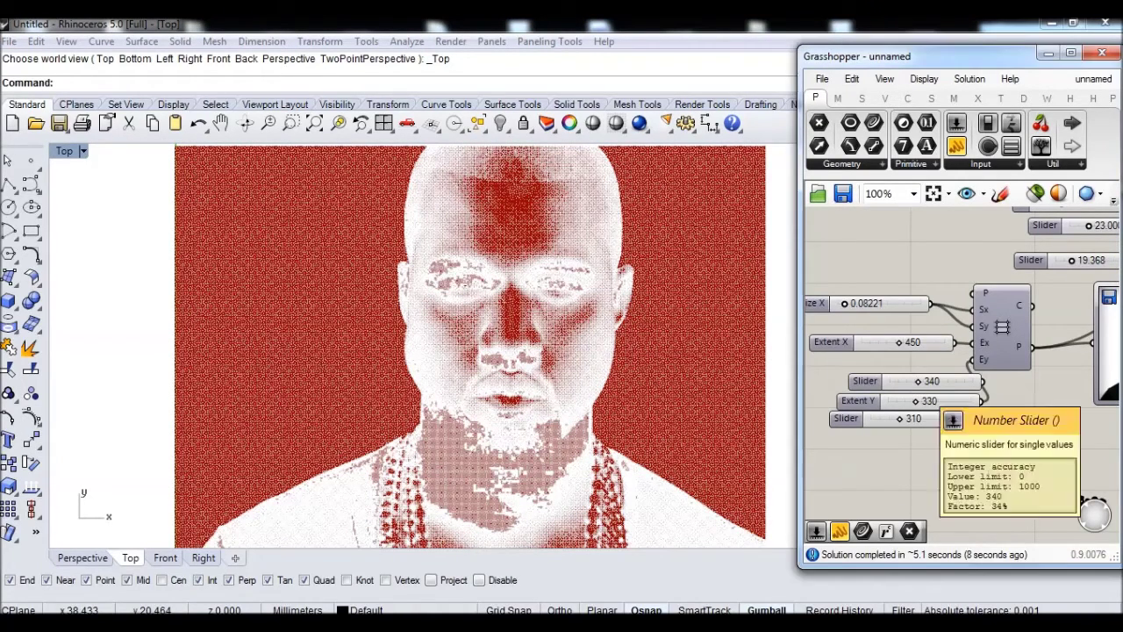
{"action": "left_click_drag", "start_coordinate": [949, 384], "coordinate": [972, 360]}
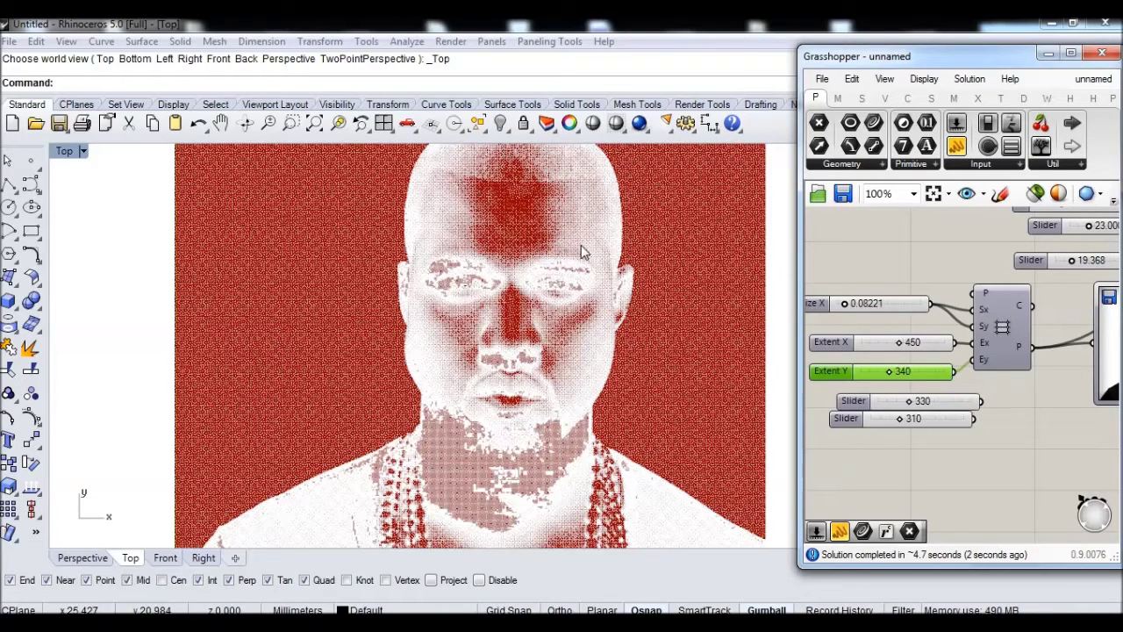
{"action": "right_click_drag", "start_coordinate": [581, 246], "coordinate": [582, 275]}
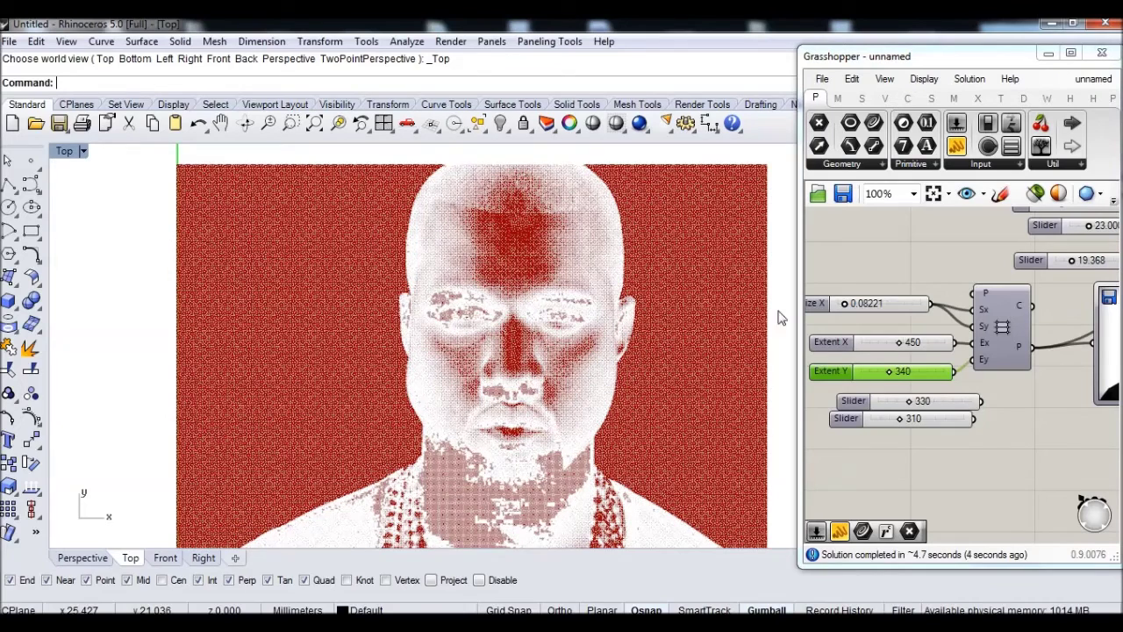
{"action": "left_click", "coordinate": [897, 389]}
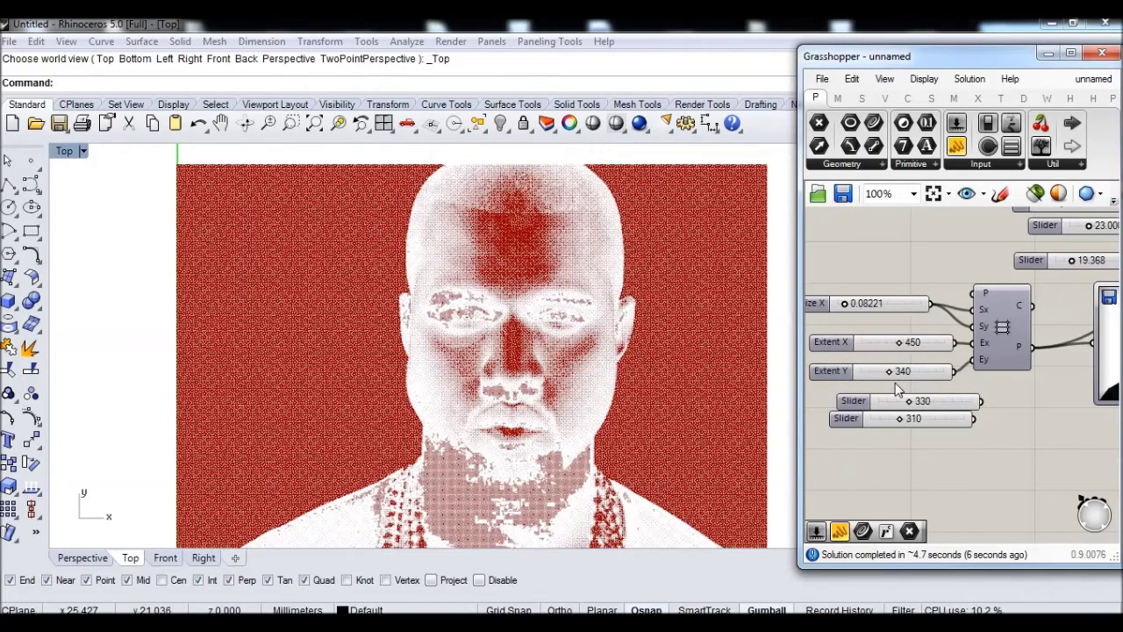
Step: Create a number slider of 345 and connect it to the grid's Ey input
{"action": "double_click", "coordinate": [907, 392]}
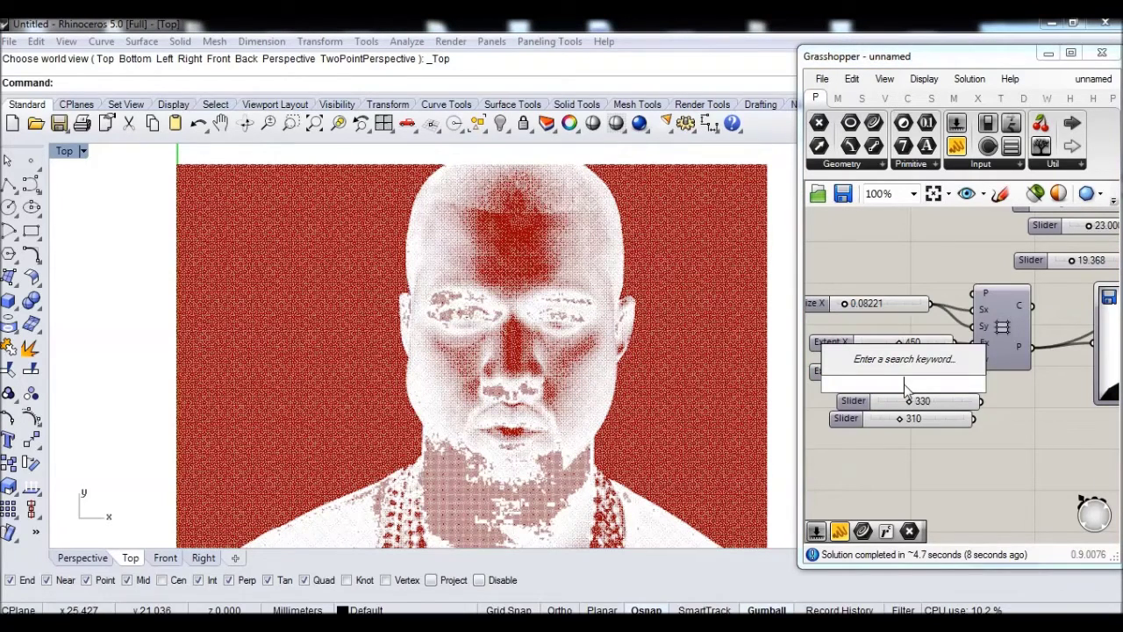
{"action": "type", "text": "345"}
{"action": "key", "text": "Return"}
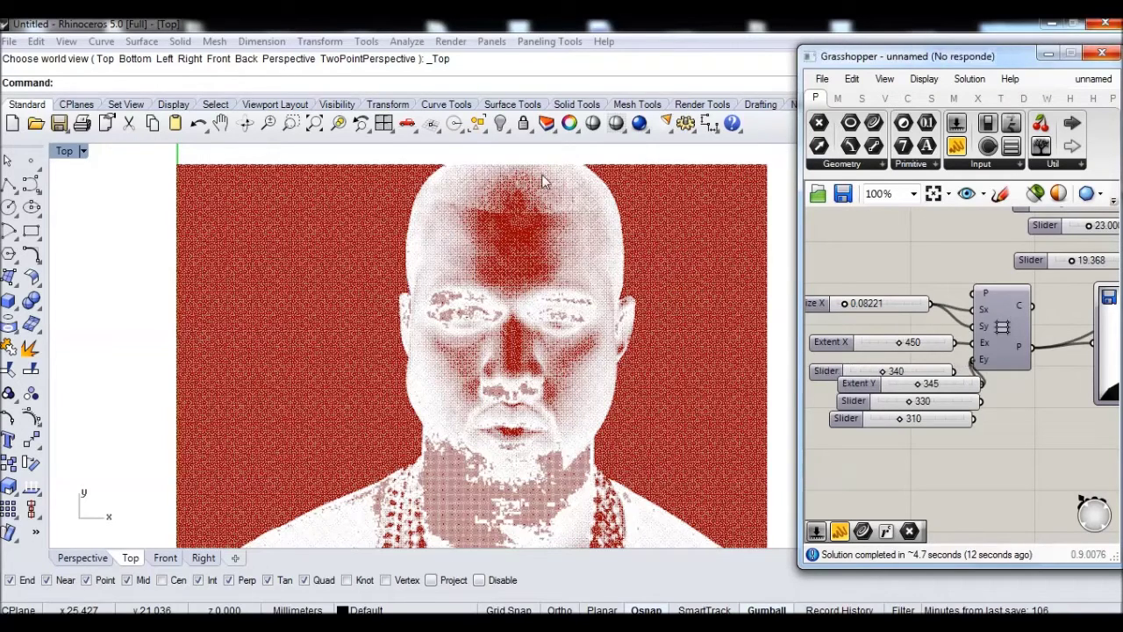
Step: Try new Extent Y sliders of 340, 350 and 355, and settle on a 358 slider wired to the grid's Ey input
{"action": "double_click", "coordinate": [911, 467]}
{"action": "type", "text": "340"}
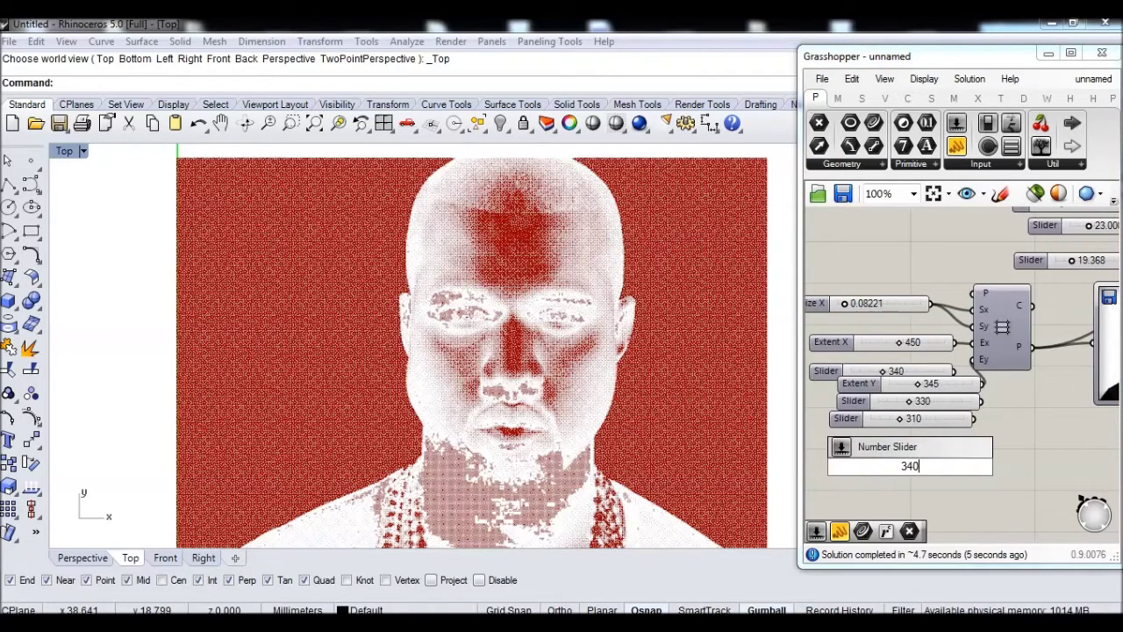
{"action": "key", "text": "Return"}
{"action": "left_click_drag", "start_coordinate": [979, 466], "coordinate": [966, 363]}
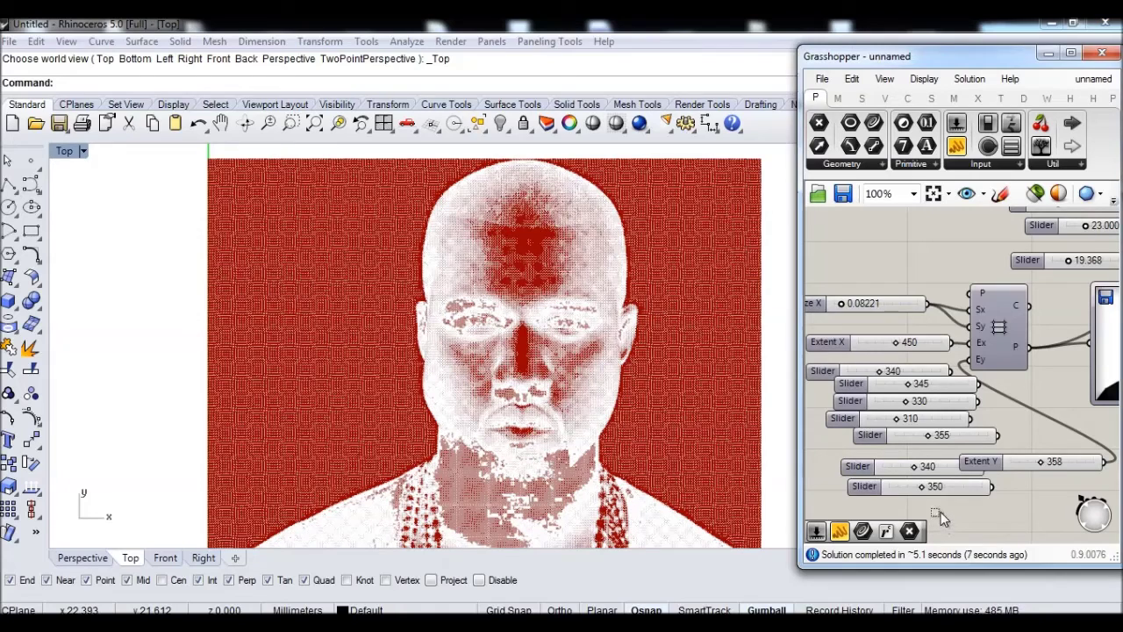
Step: Delete all the unused Extent Y sliders and move the 358 slider beneath the Extent X slider
{"action": "left_click_drag", "start_coordinate": [943, 522], "coordinate": [899, 368]}
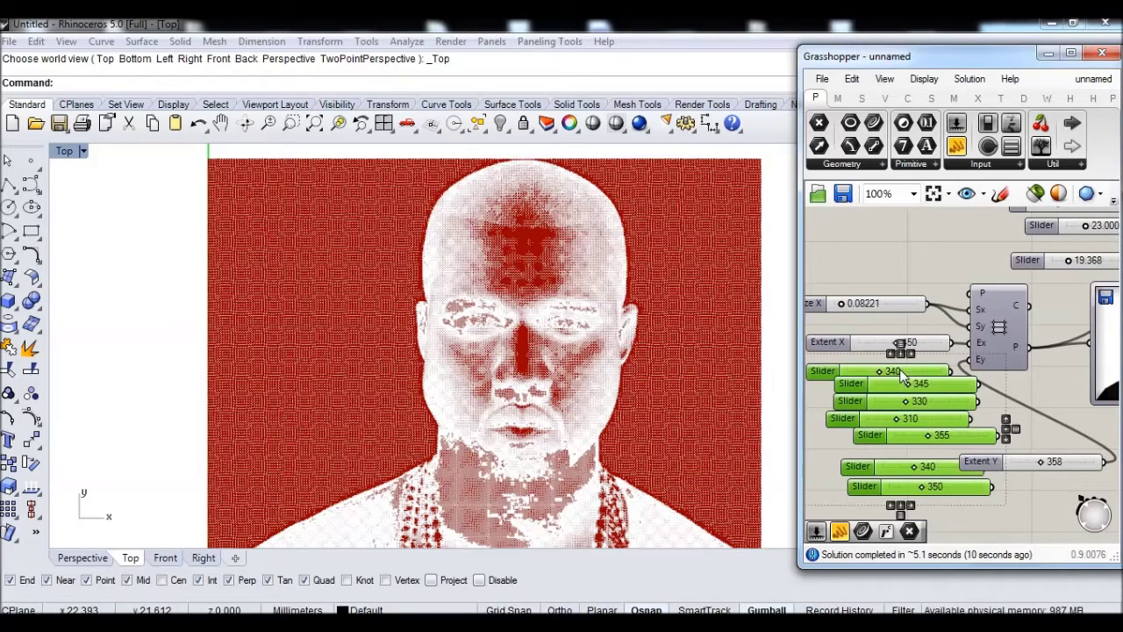
{"action": "left_click", "coordinate": [852, 79]}
{"action": "left_click", "coordinate": [909, 254]}
{"action": "left_click_drag", "start_coordinate": [1020, 463], "coordinate": [871, 390]}
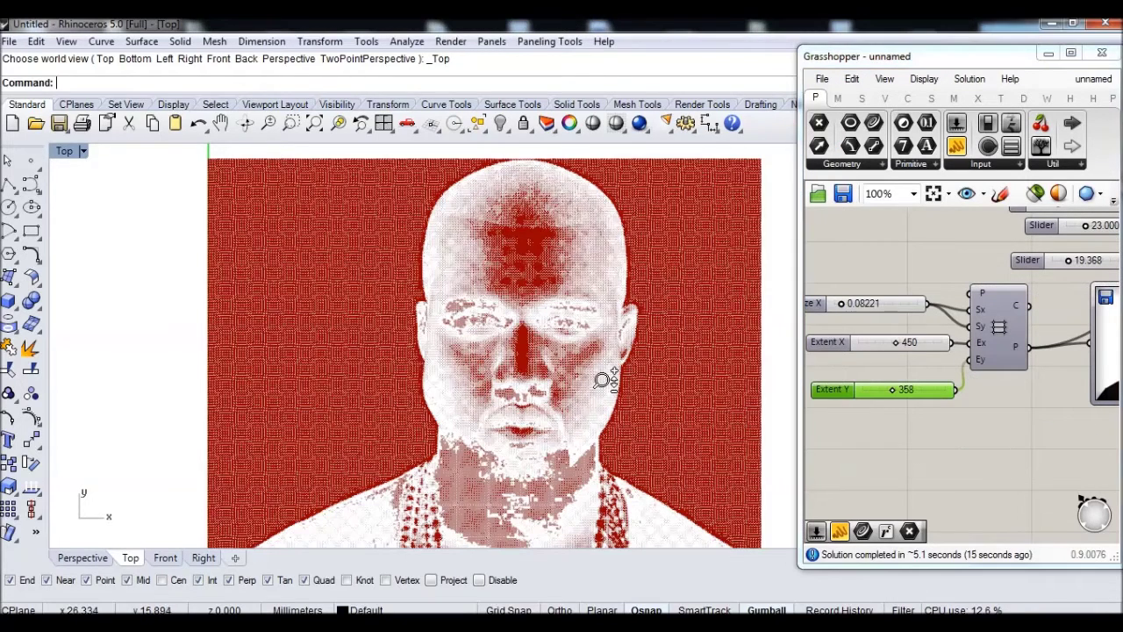
Step: Review the portrait's full width, then add a number slider of 470 and wire it to the grid's Ex input
{"action": "scroll", "coordinate": [602, 383], "scroll_direction": "down", "scroll_amount": 2}
{"action": "scroll", "coordinate": [602, 386], "scroll_direction": "down", "scroll_amount": 2}
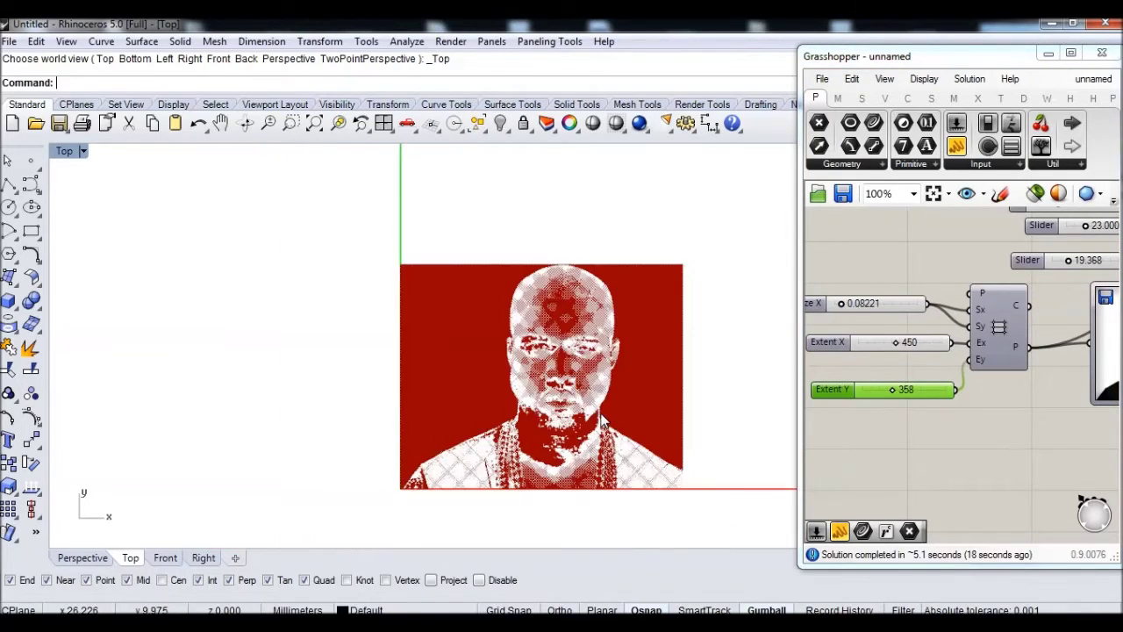
{"action": "right_click_drag", "start_coordinate": [597, 411], "coordinate": [567, 397]}
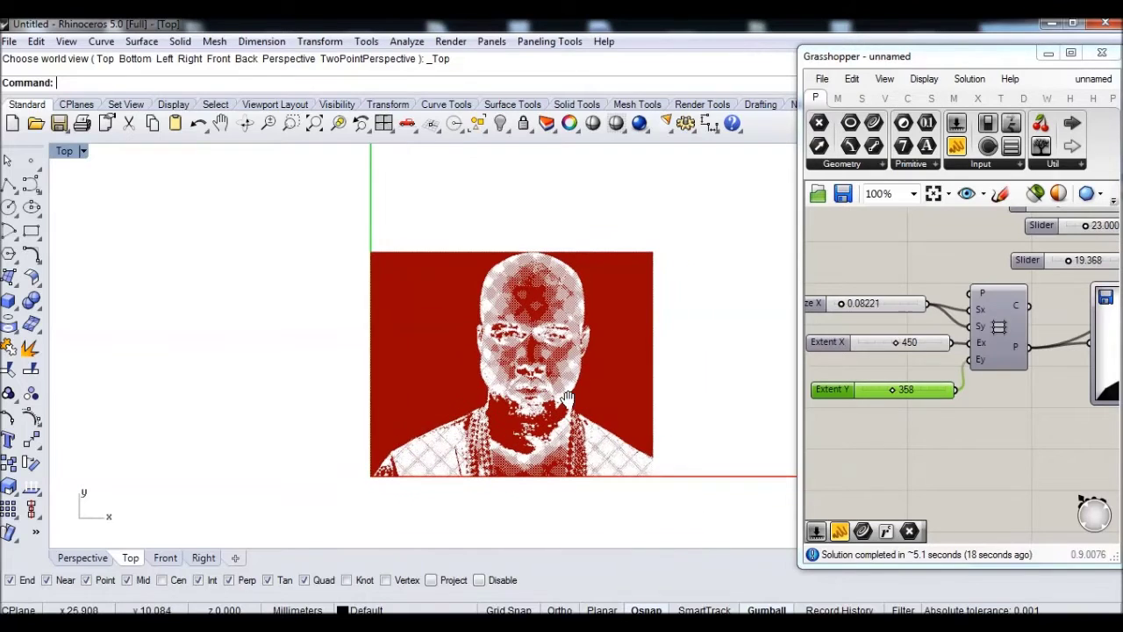
{"action": "left_click", "coordinate": [904, 360]}
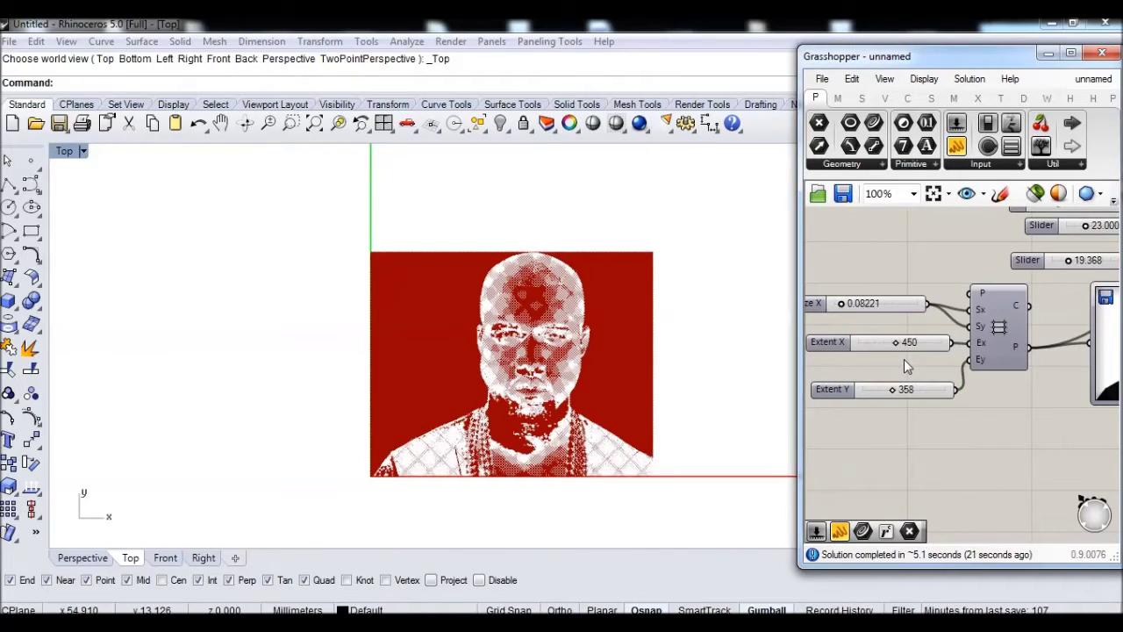
{"action": "double_click", "coordinate": [904, 362]}
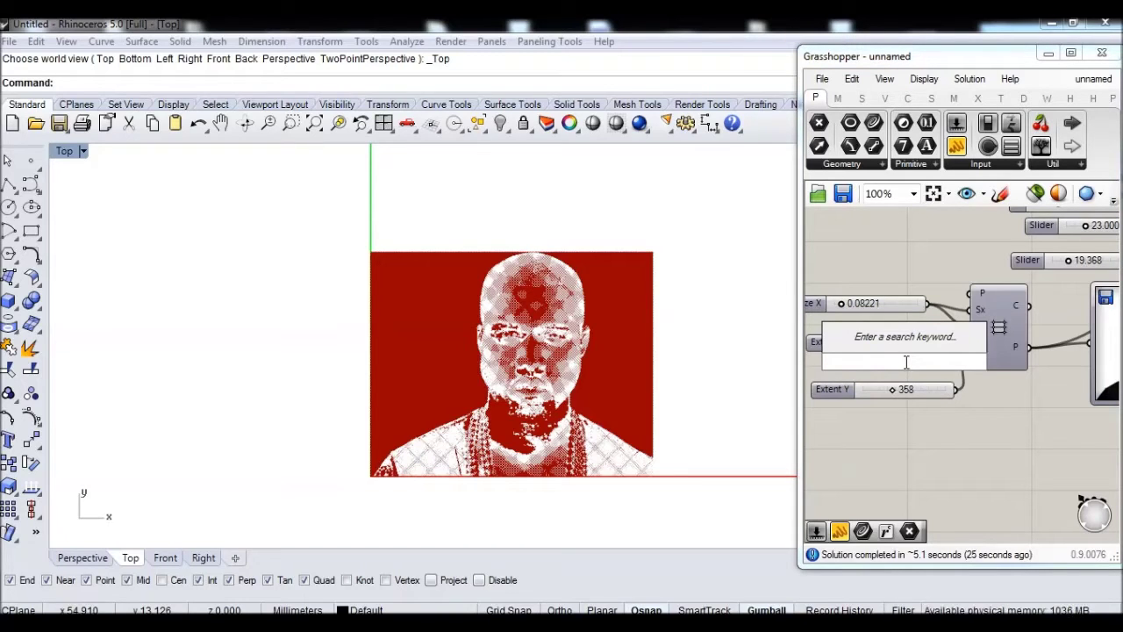
{"action": "type", "text": "470"}
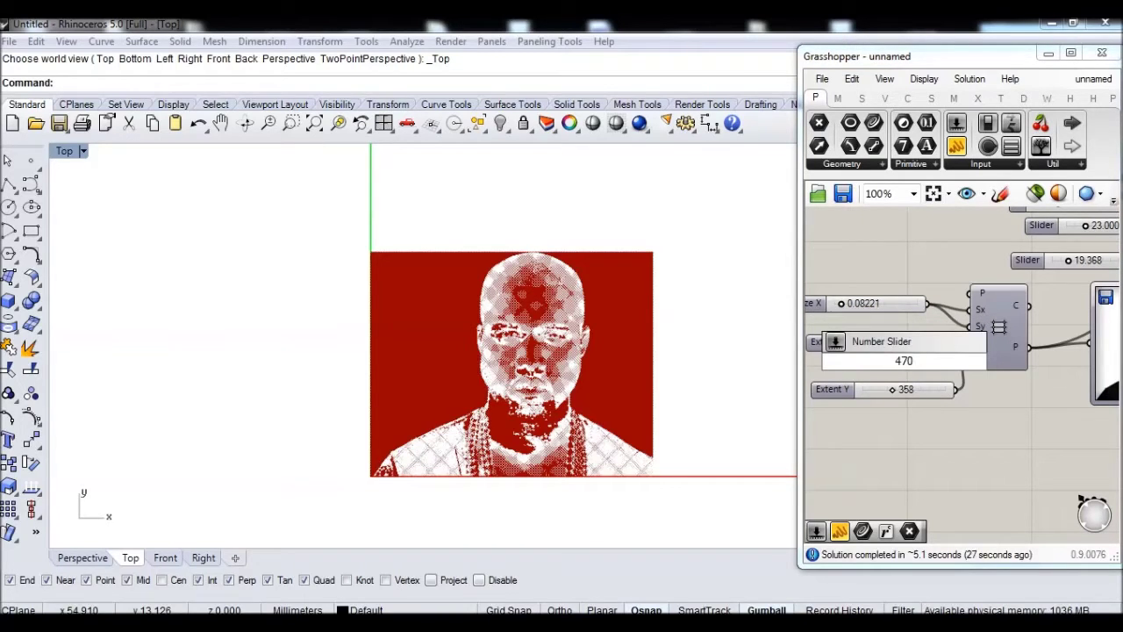
{"action": "key", "text": "Return"}
{"action": "left_click", "coordinate": [930, 362]}
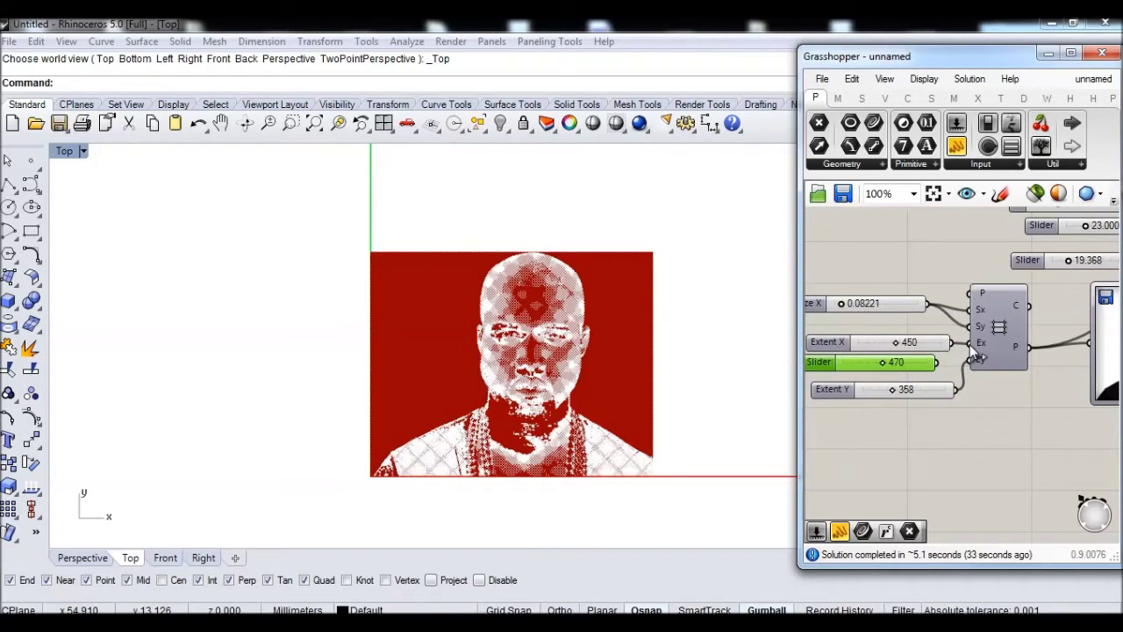
{"action": "left_click_drag", "start_coordinate": [958, 350], "coordinate": [936, 366]}
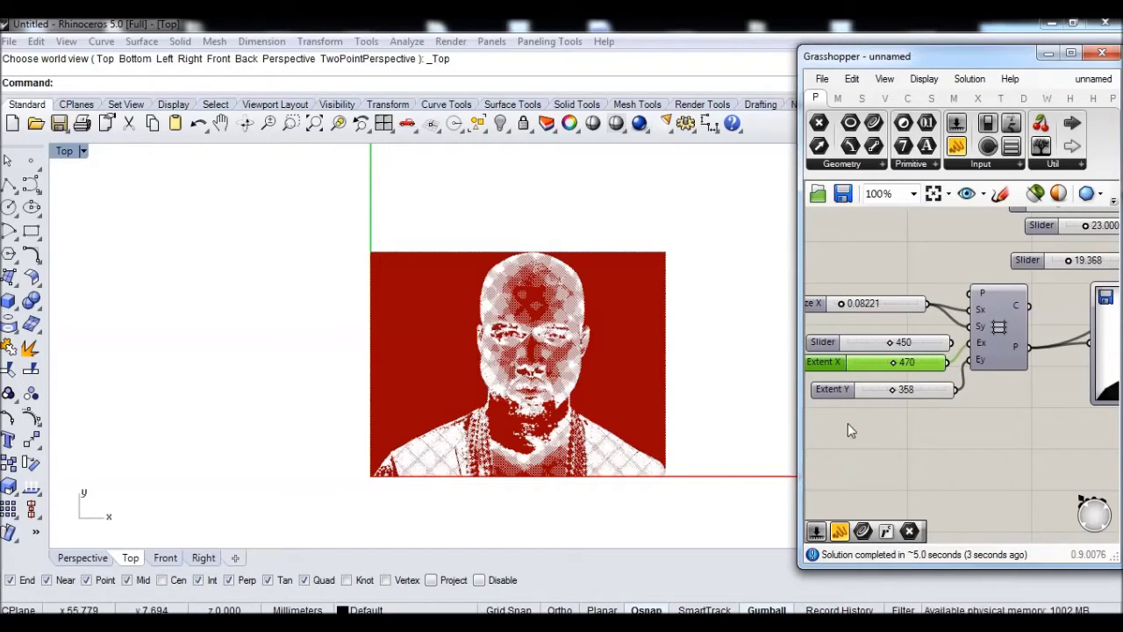
Step: Add a number slider of 480 below the Extent Y slider and connect it to the grid's Ex input
{"action": "left_click", "coordinate": [880, 420]}
{"action": "double_click", "coordinate": [880, 420]}
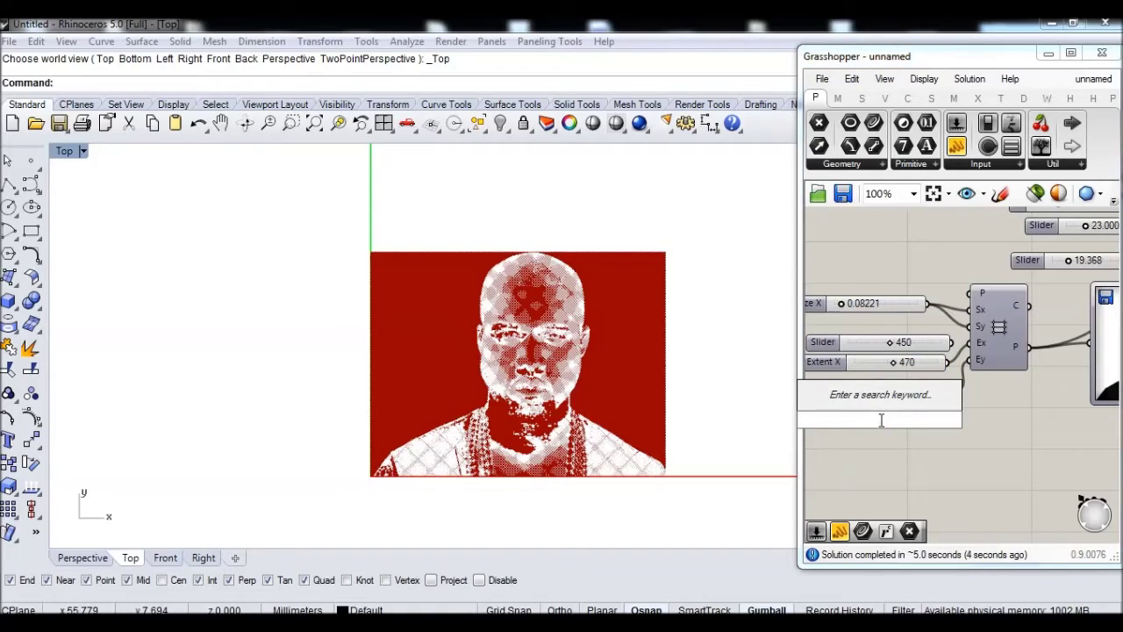
{"action": "type", "text": "480"}
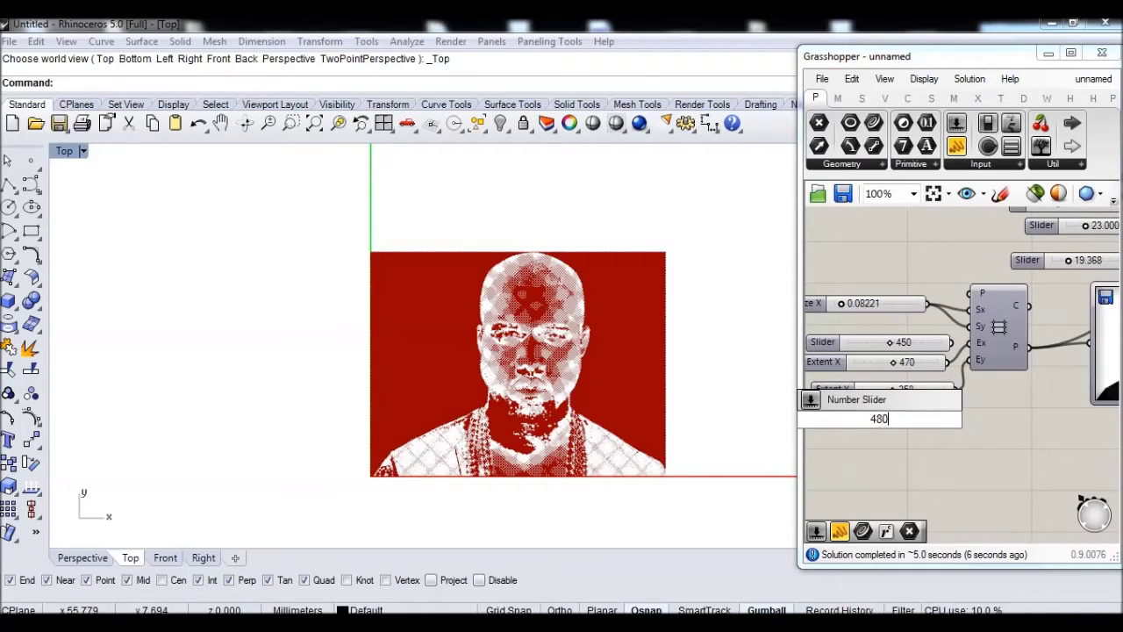
{"action": "key", "text": "Return"}
{"action": "left_click_drag", "start_coordinate": [949, 418], "coordinate": [971, 359]}
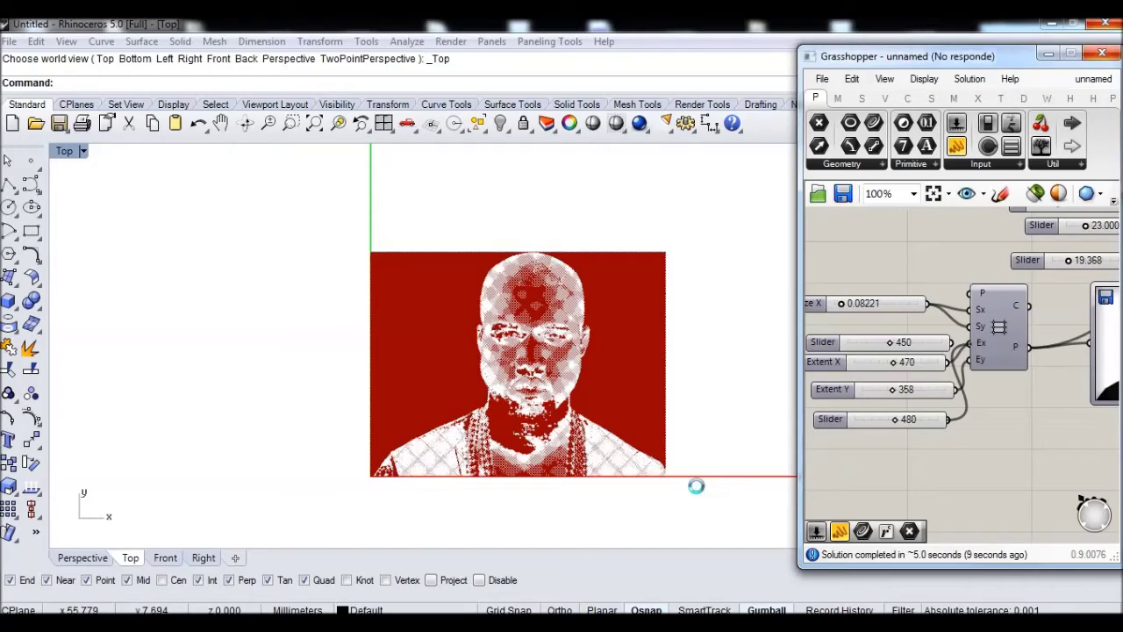
Step: Supply the grid's Ex input from a new number slider of 485 instead of the 480 slider
{"action": "double_click", "coordinate": [887, 439]}
{"action": "type", "text": "4"}
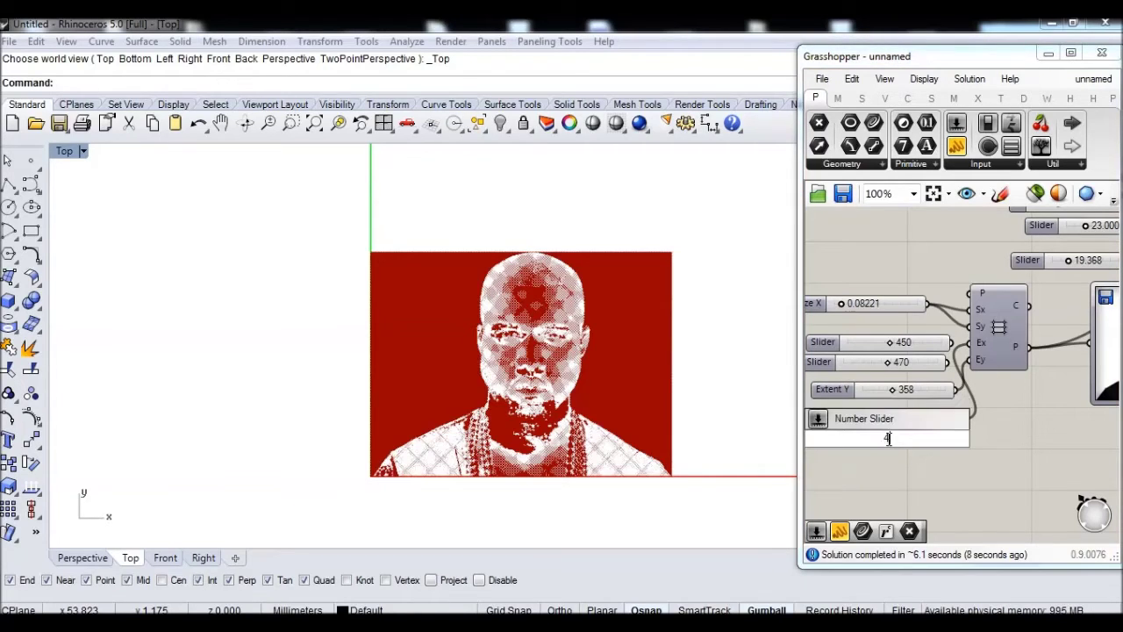
{"action": "type", "text": "85"}
{"action": "key", "text": "Return"}
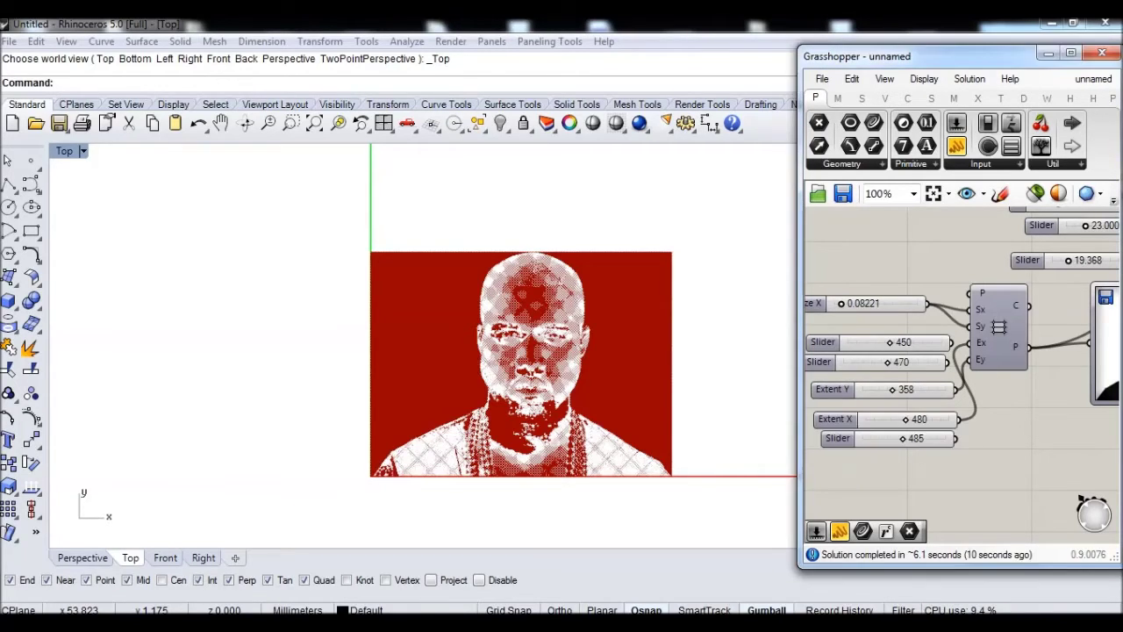
{"action": "left_click_drag", "start_coordinate": [957, 439], "coordinate": [974, 344]}
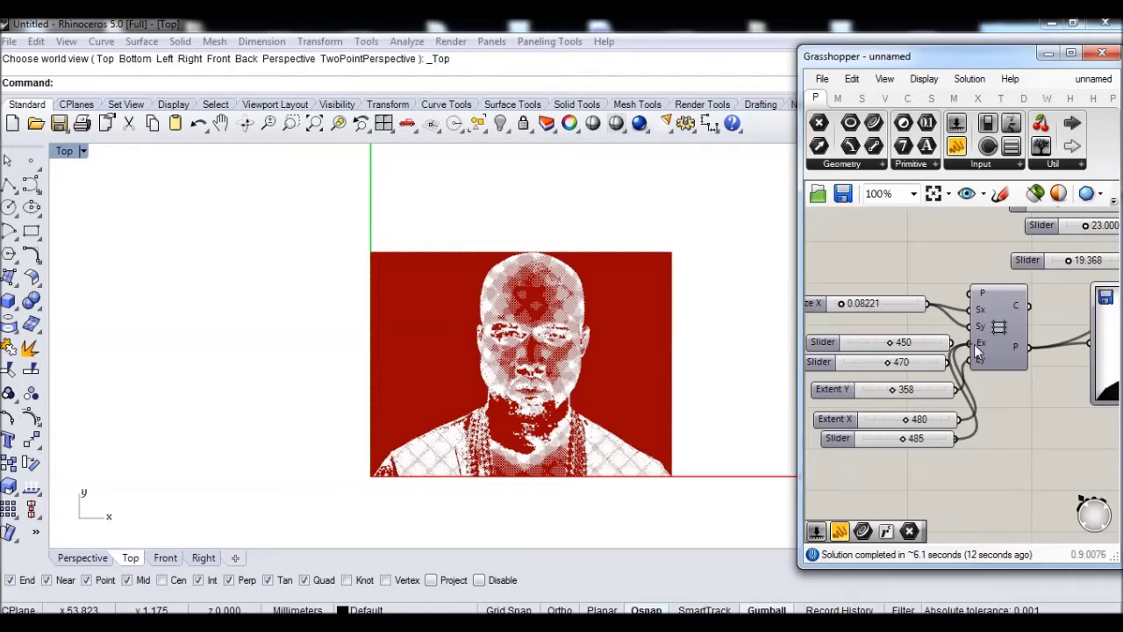
Step: Connect the 485 slider to the grid's Ex input and delete the unused 450, 470 and 480 sliders
{"action": "left_click_drag", "start_coordinate": [974, 344], "coordinate": [974, 344]}
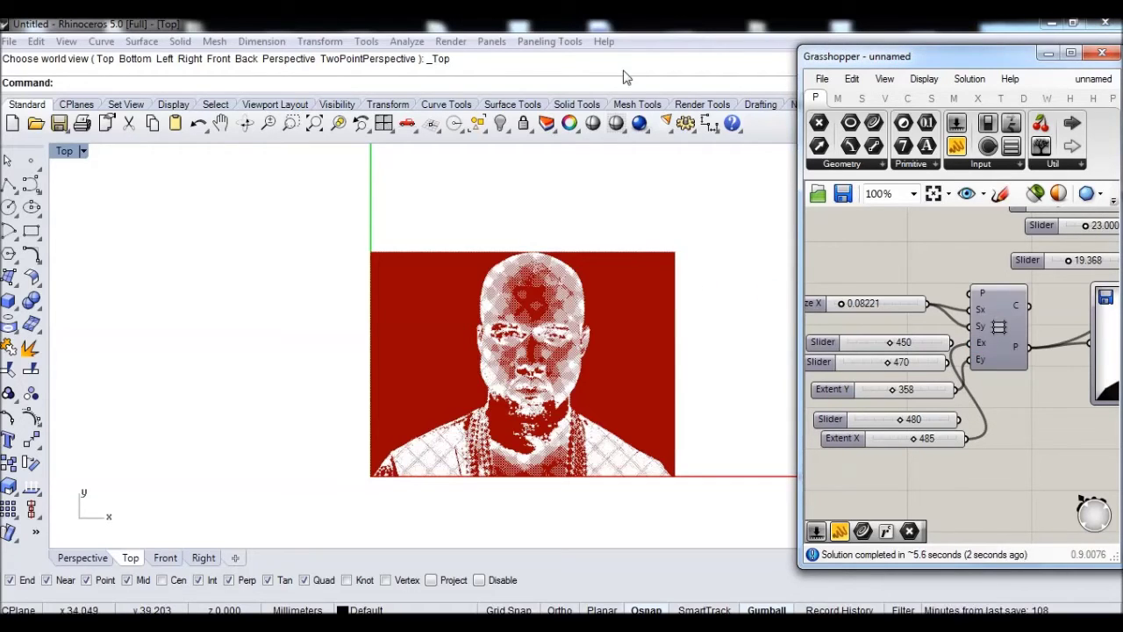
{"action": "right_click_drag", "start_coordinate": [594, 258], "coordinate": [650, 243]}
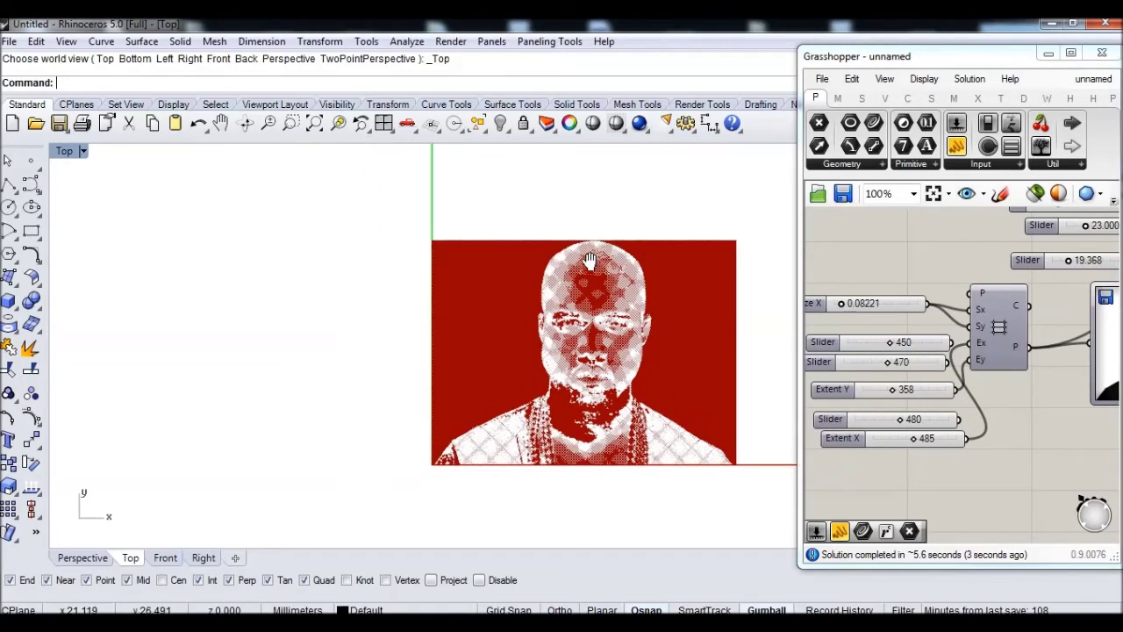
{"action": "left_click_drag", "start_coordinate": [928, 428], "coordinate": [866, 335]}
{"action": "left_click", "coordinate": [846, 82]}
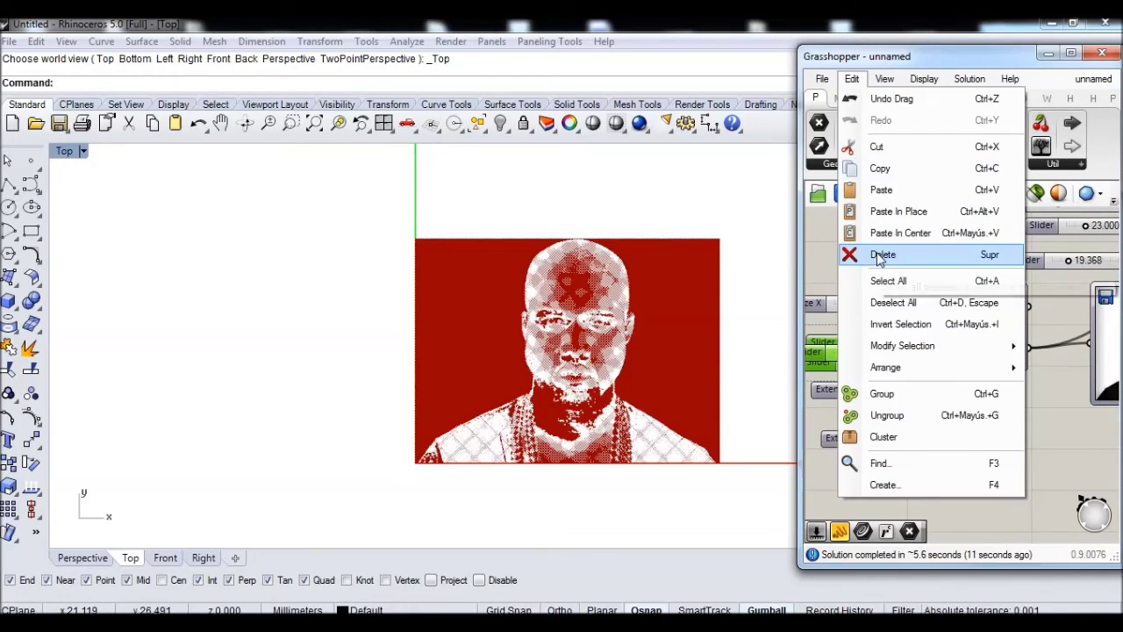
{"action": "left_click", "coordinate": [881, 254]}
Step: Bake the Circle CNR component to turn the portrait's circles into Rhino geometry
{"action": "scroll", "coordinate": [988, 320], "scroll_direction": "down", "scroll_amount": 3}
{"action": "right_click_drag", "start_coordinate": [987, 321], "coordinate": [816, 340]}
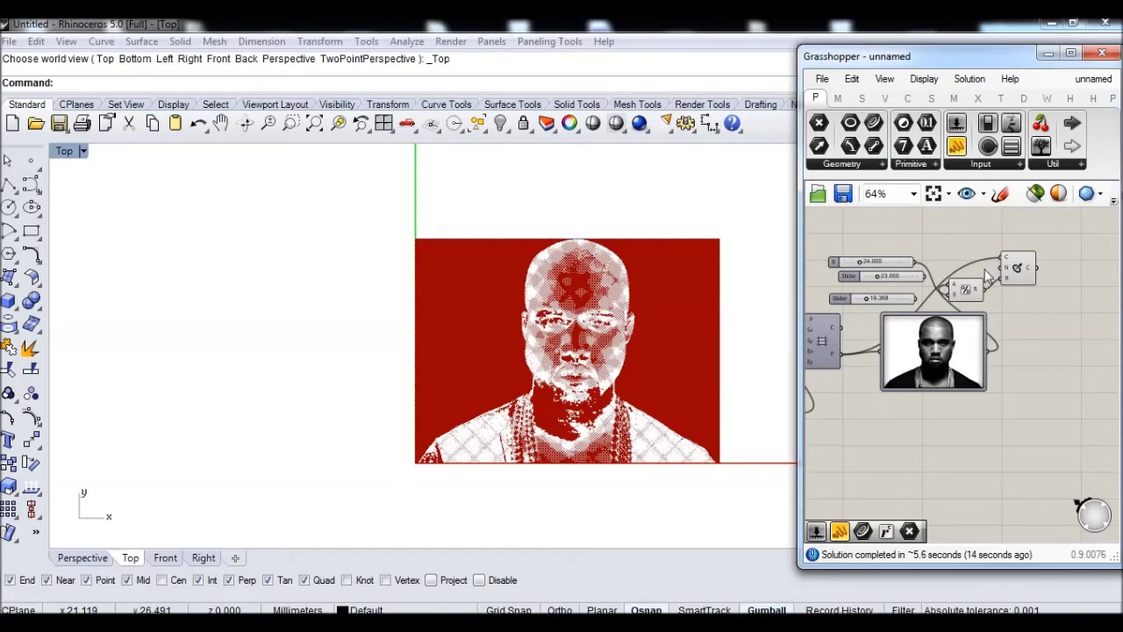
{"action": "left_click", "coordinate": [1018, 269]}
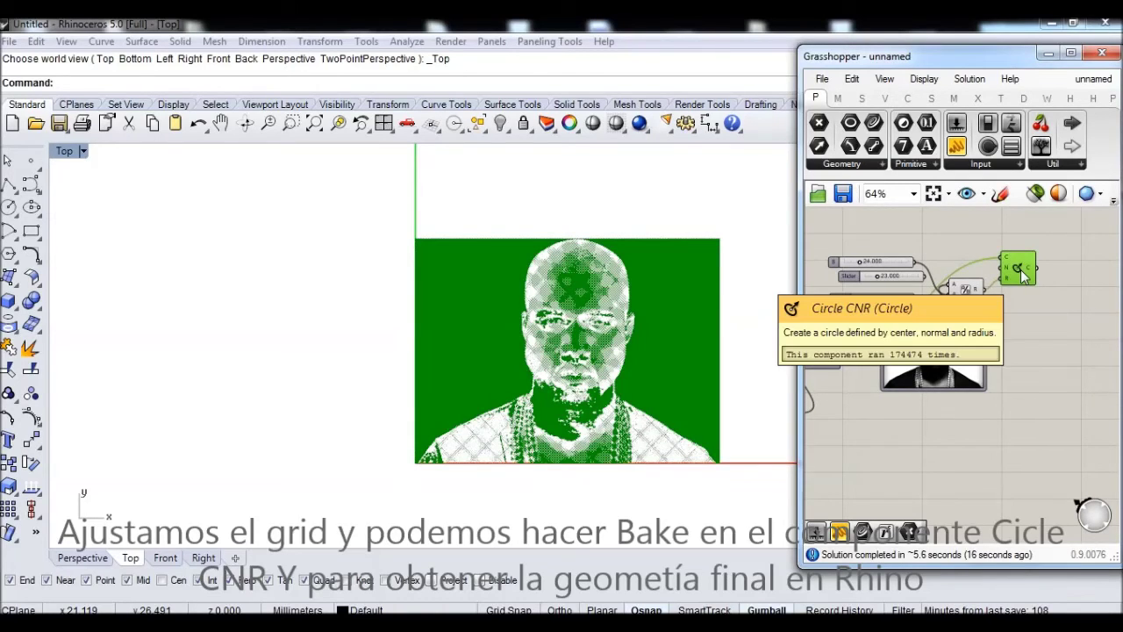
{"action": "middle_click", "coordinate": [1022, 289]}
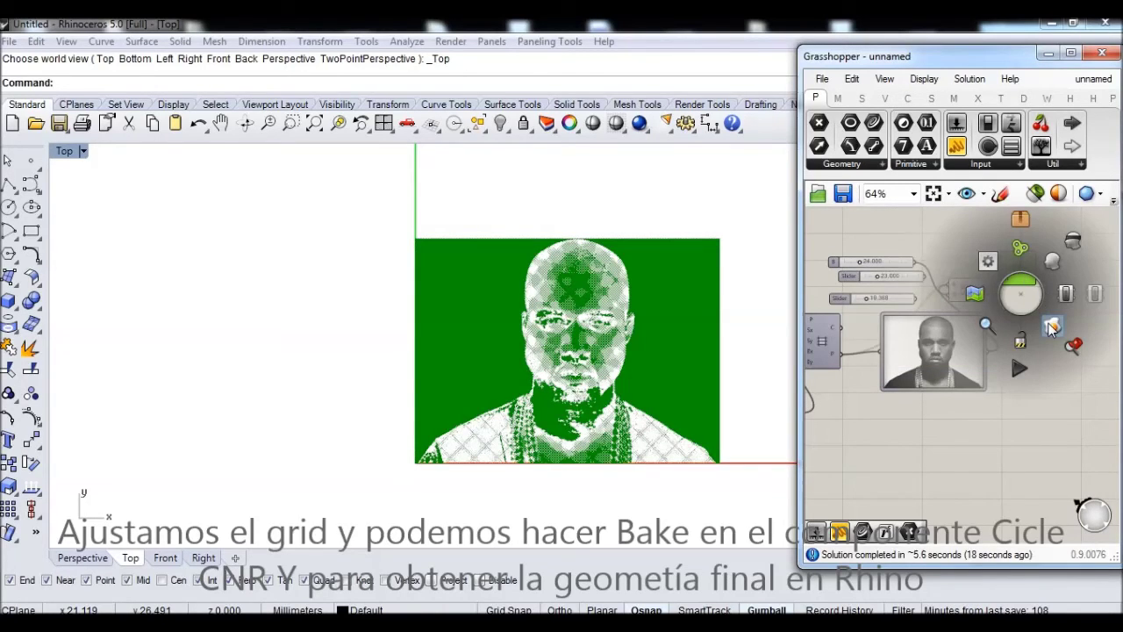